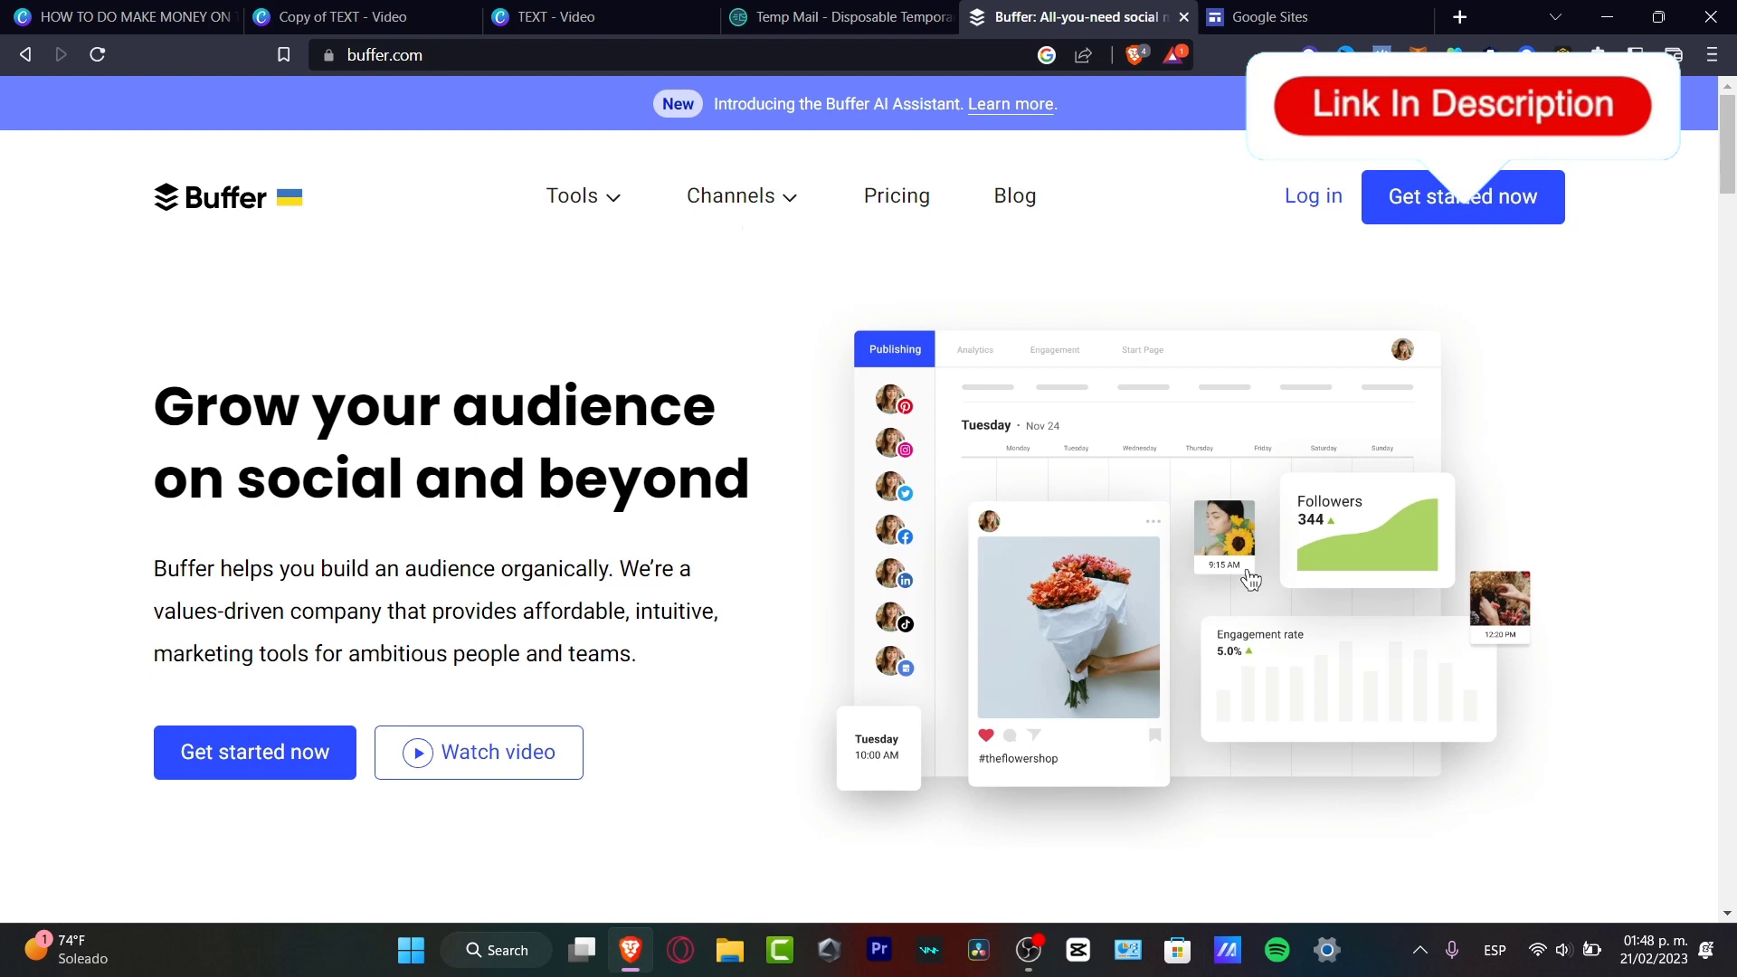
Create a free Buffer account with an e-mail address and password, passing the reCAPTCHA check
click(1538, 196)
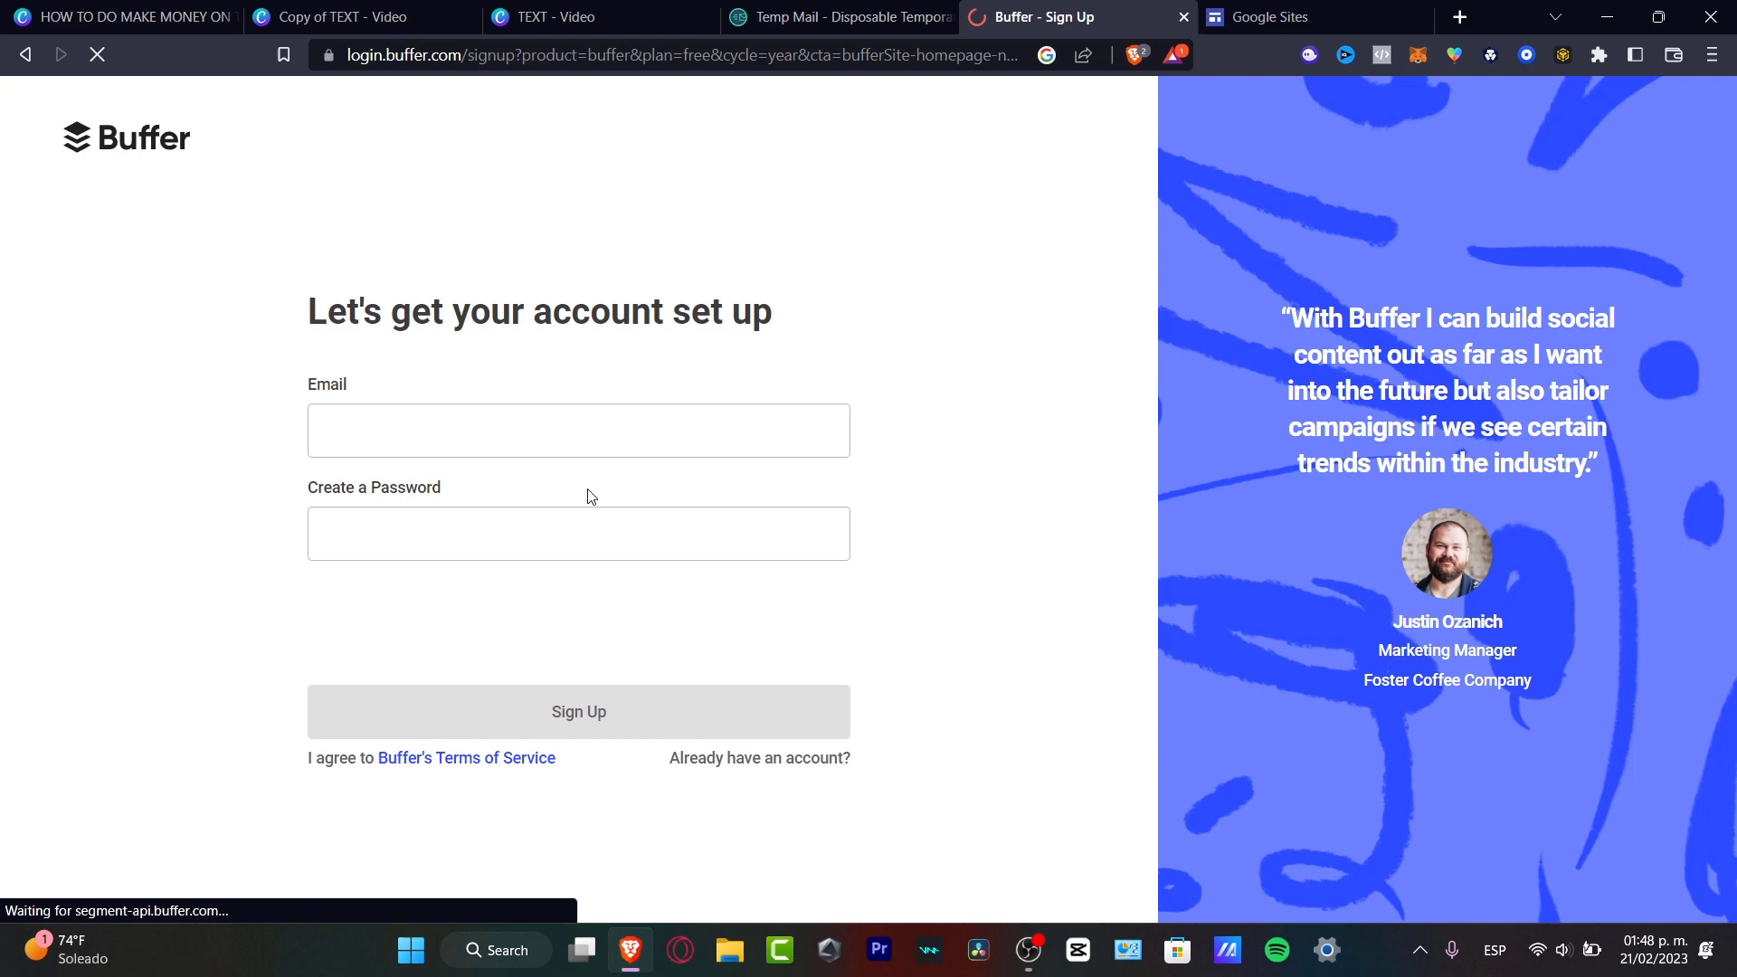
click(525, 411)
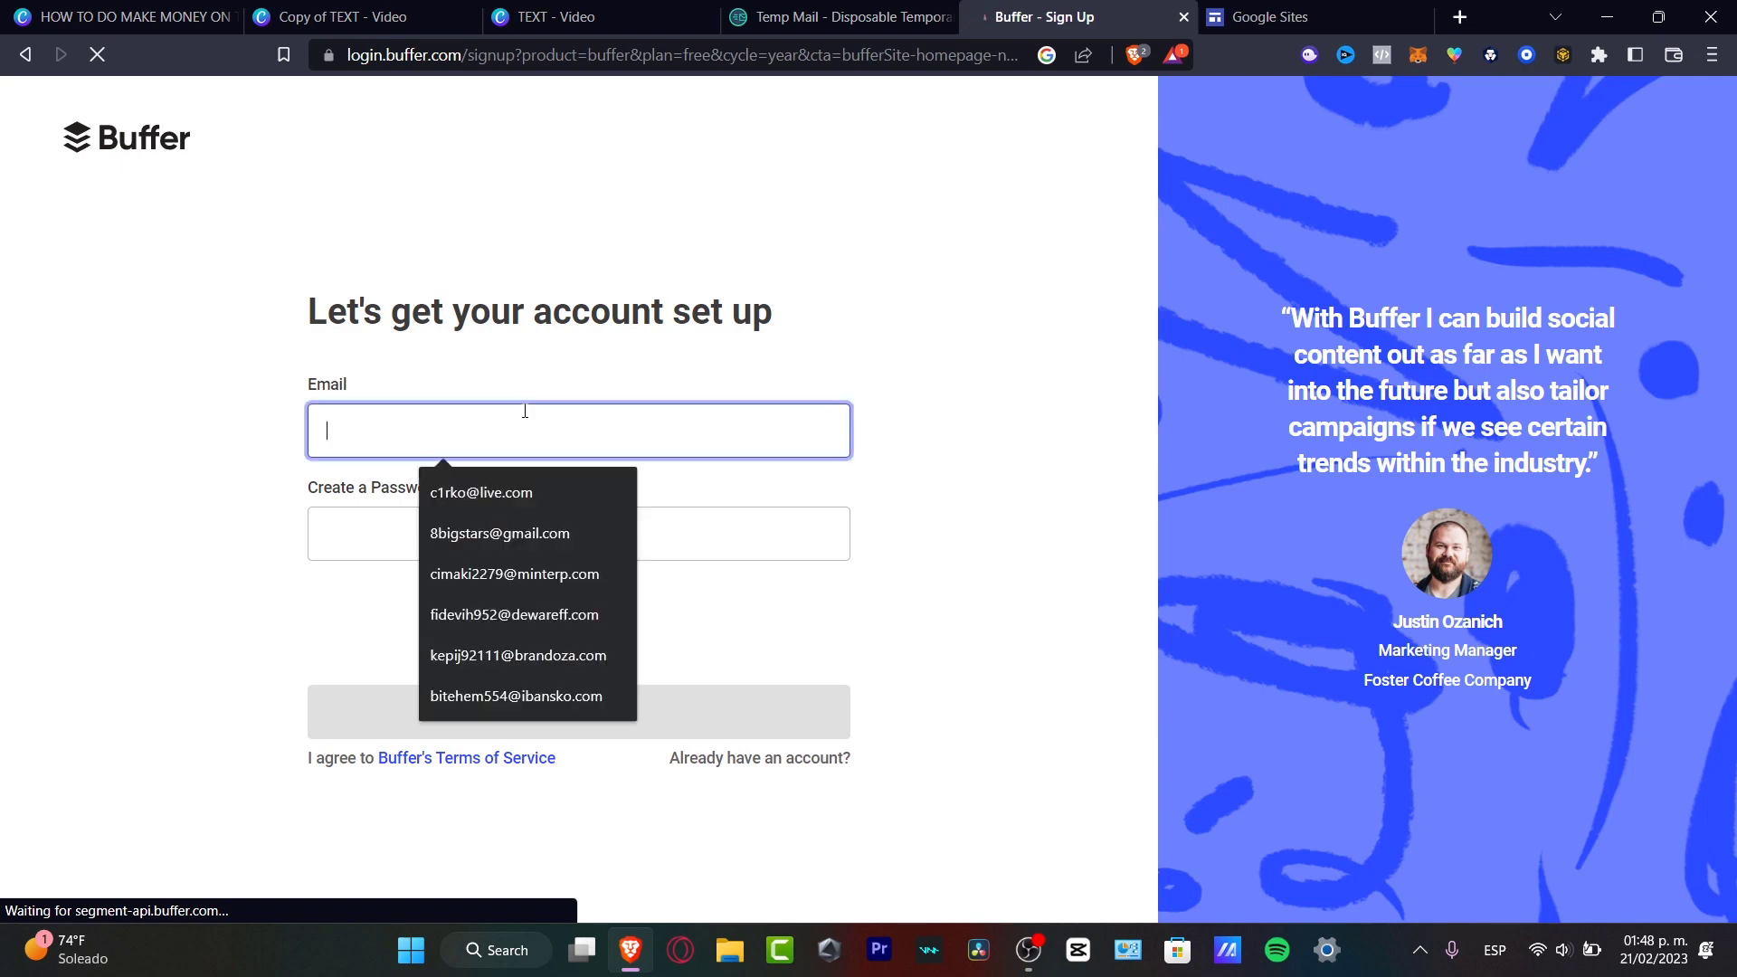
click(715, 543)
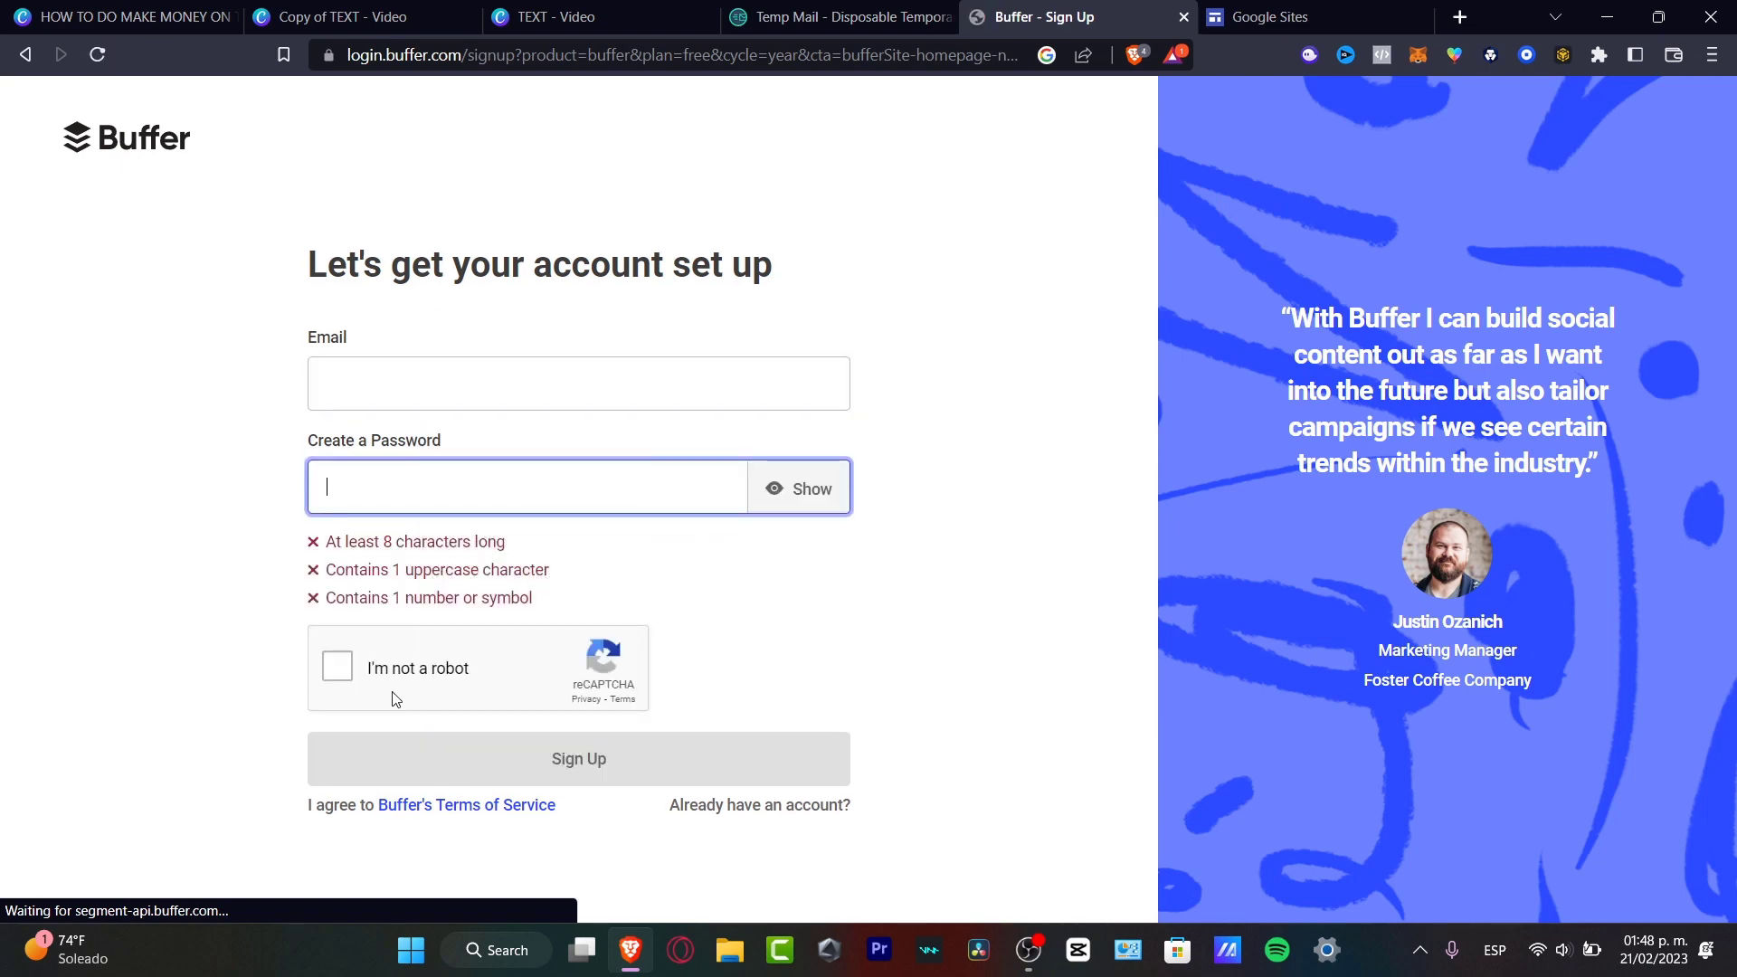
click(351, 674)
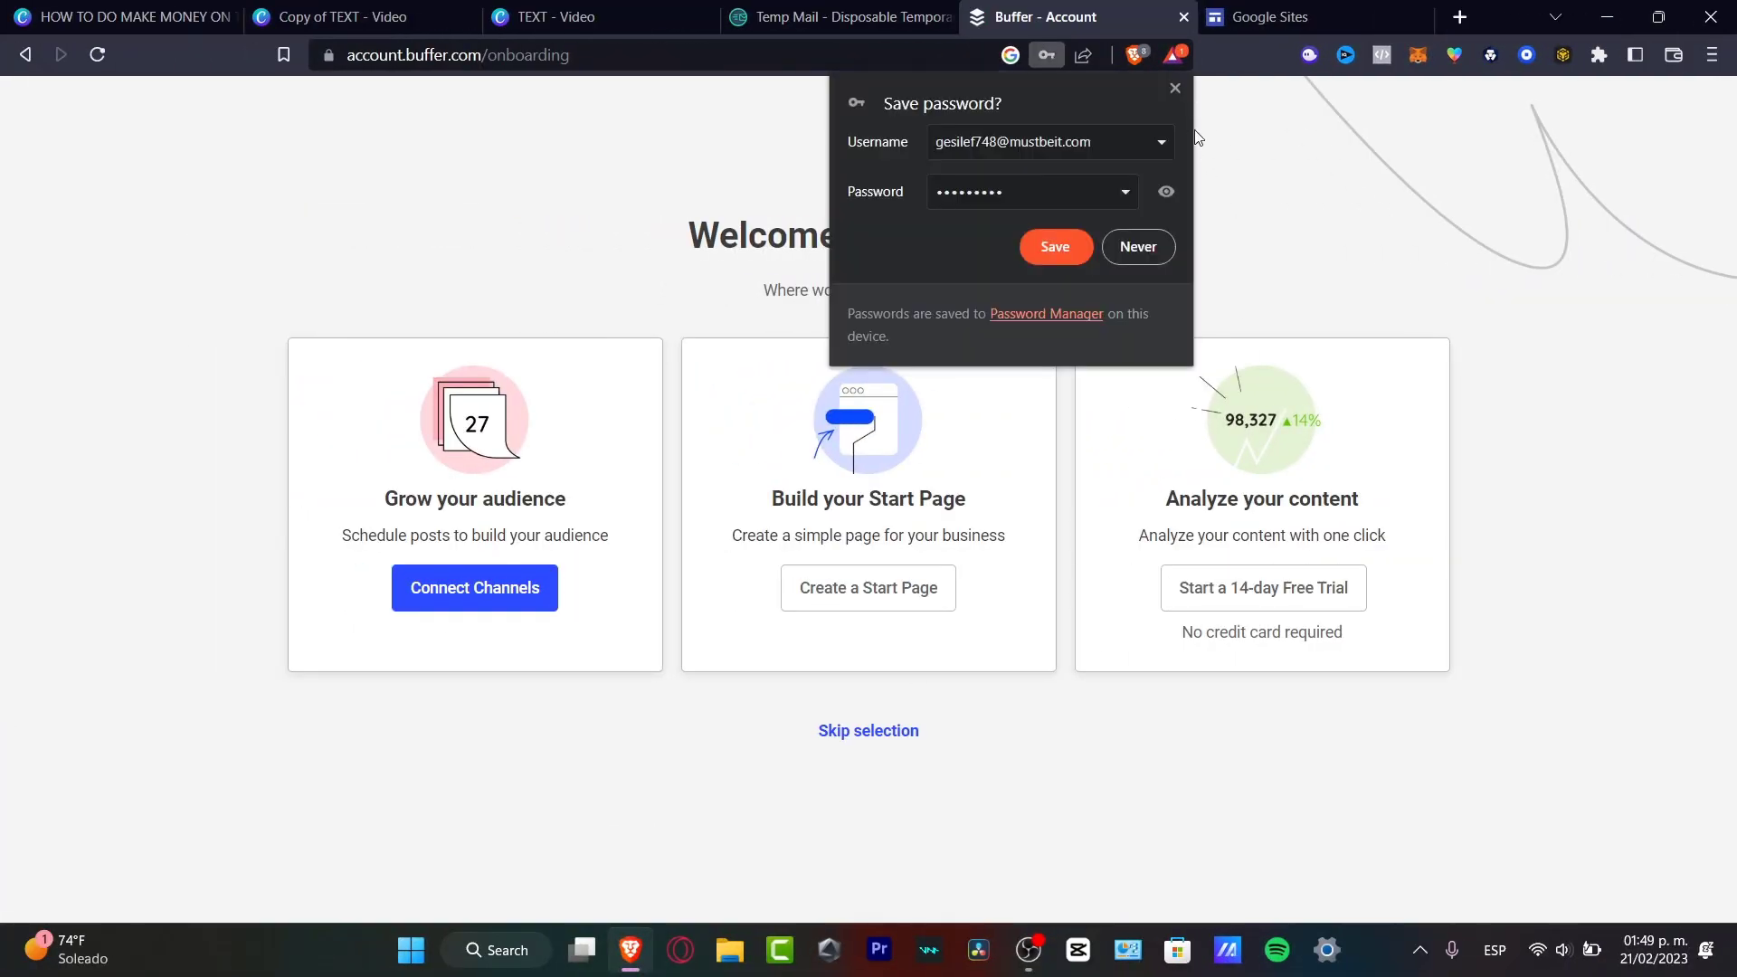
Decline saving the password, choose 'Connect later, explore first', and close the connect-a-channel suggestion
click(1175, 88)
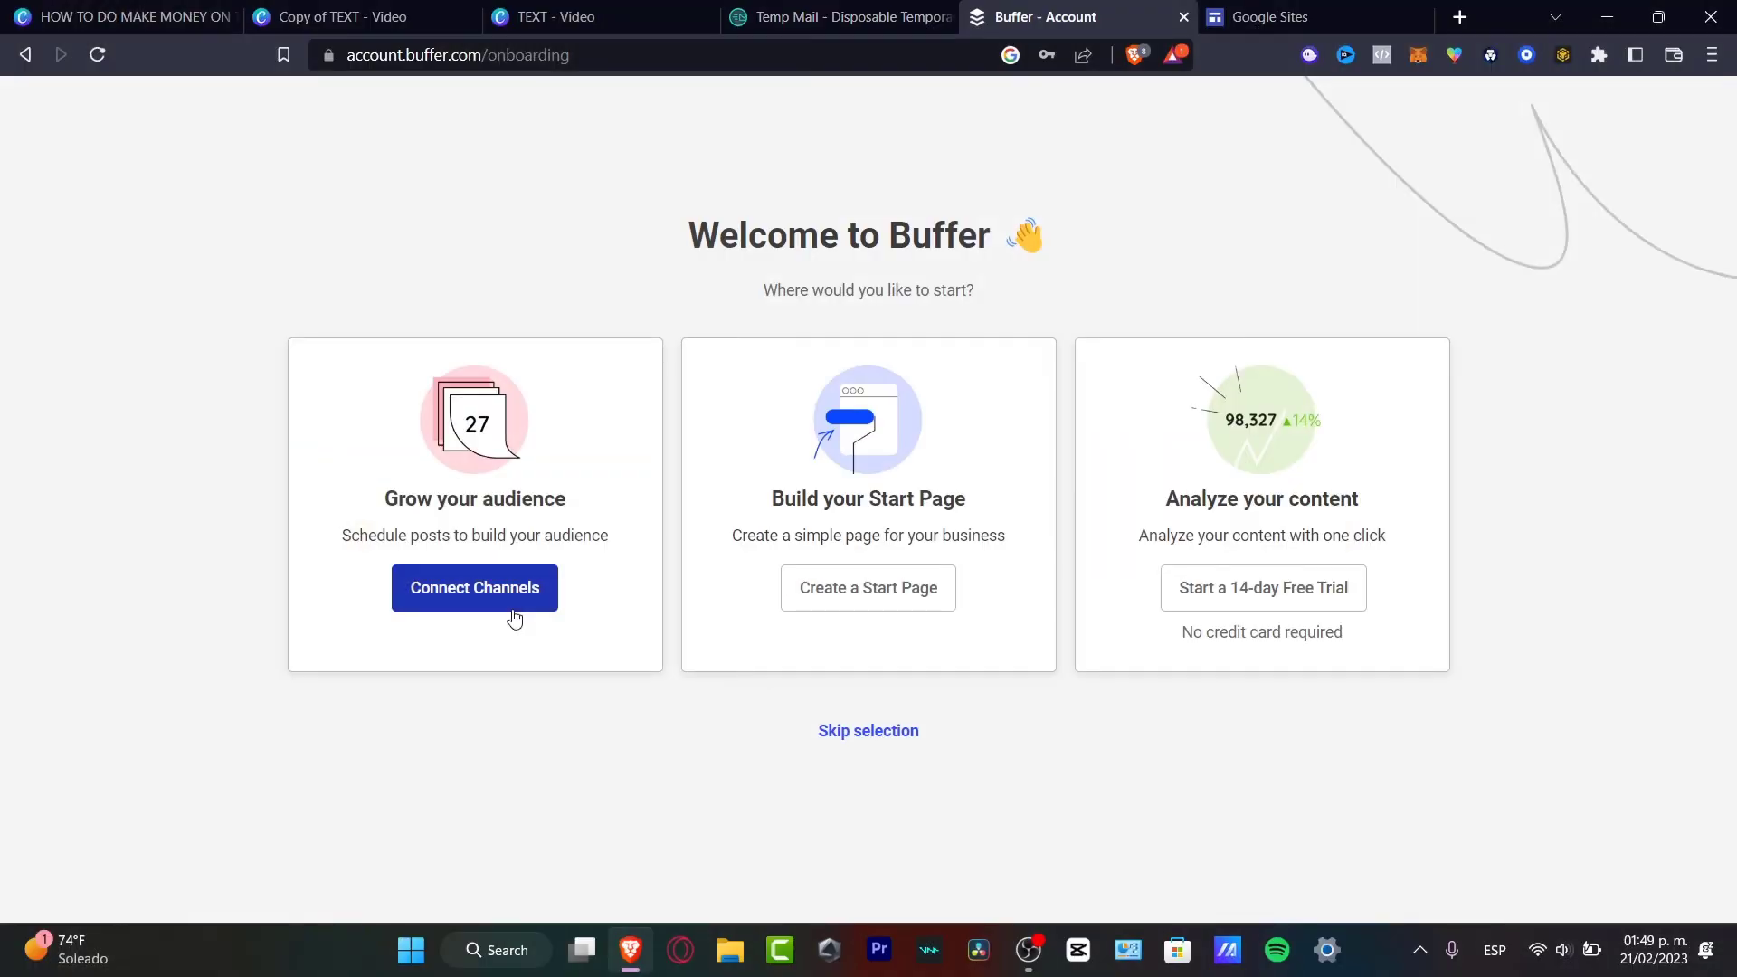
click(513, 612)
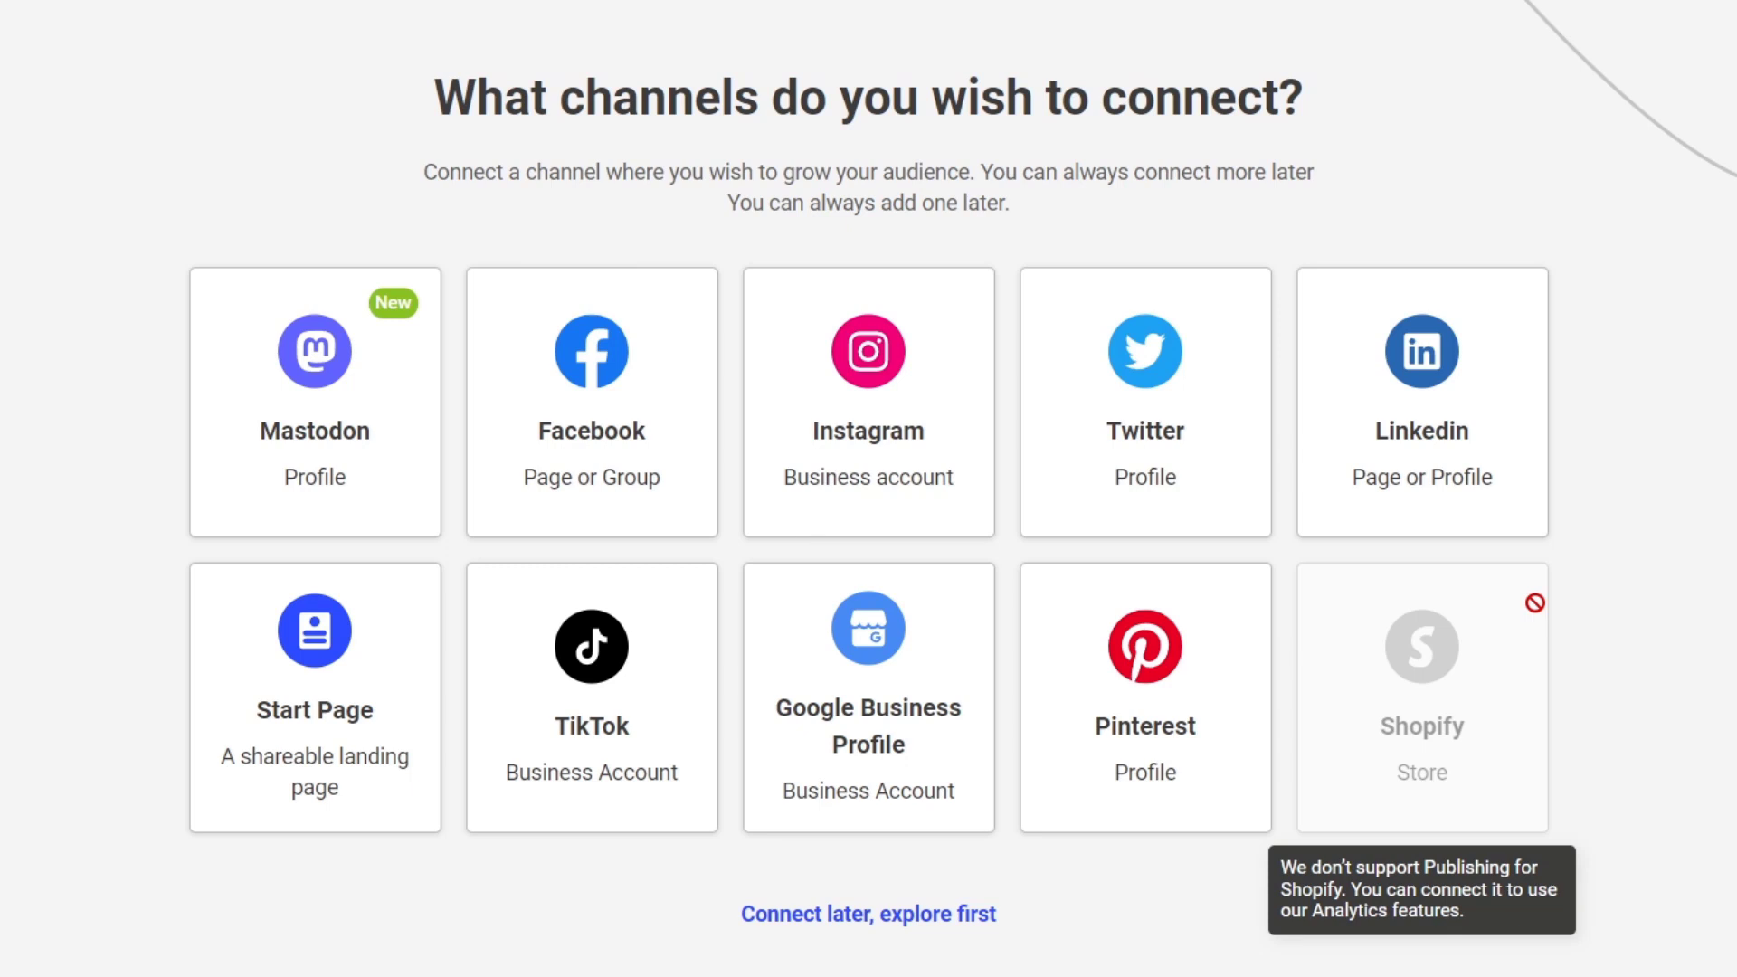
click(911, 932)
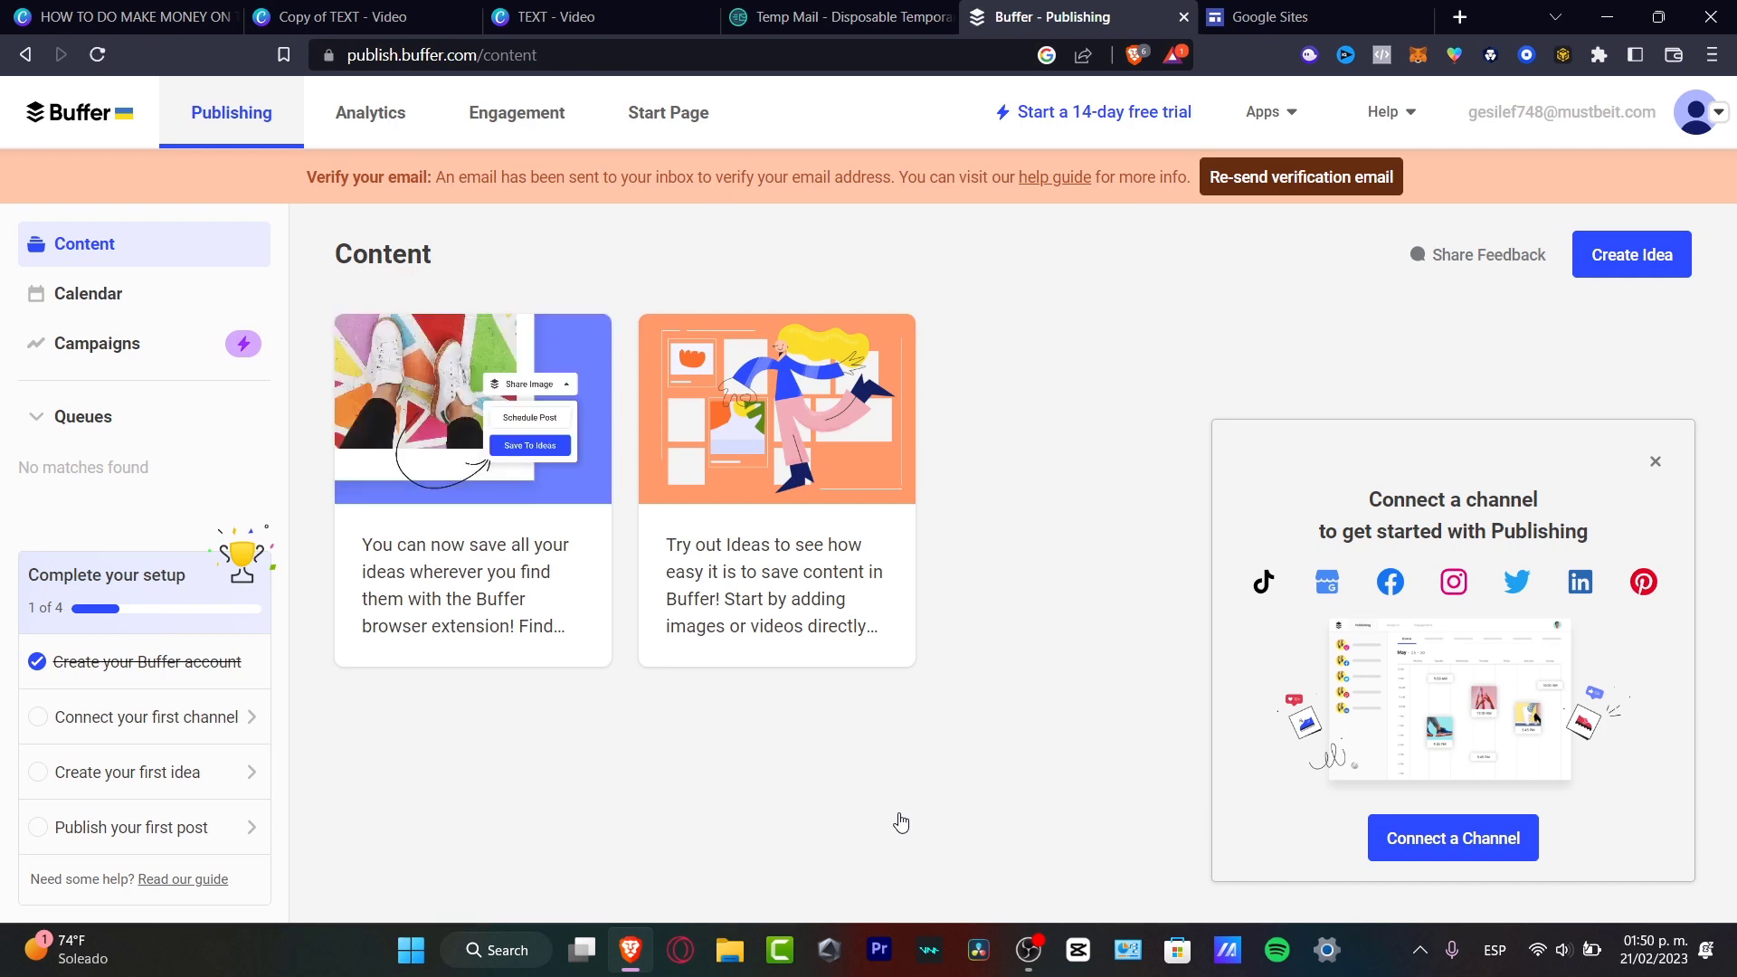
click(1656, 461)
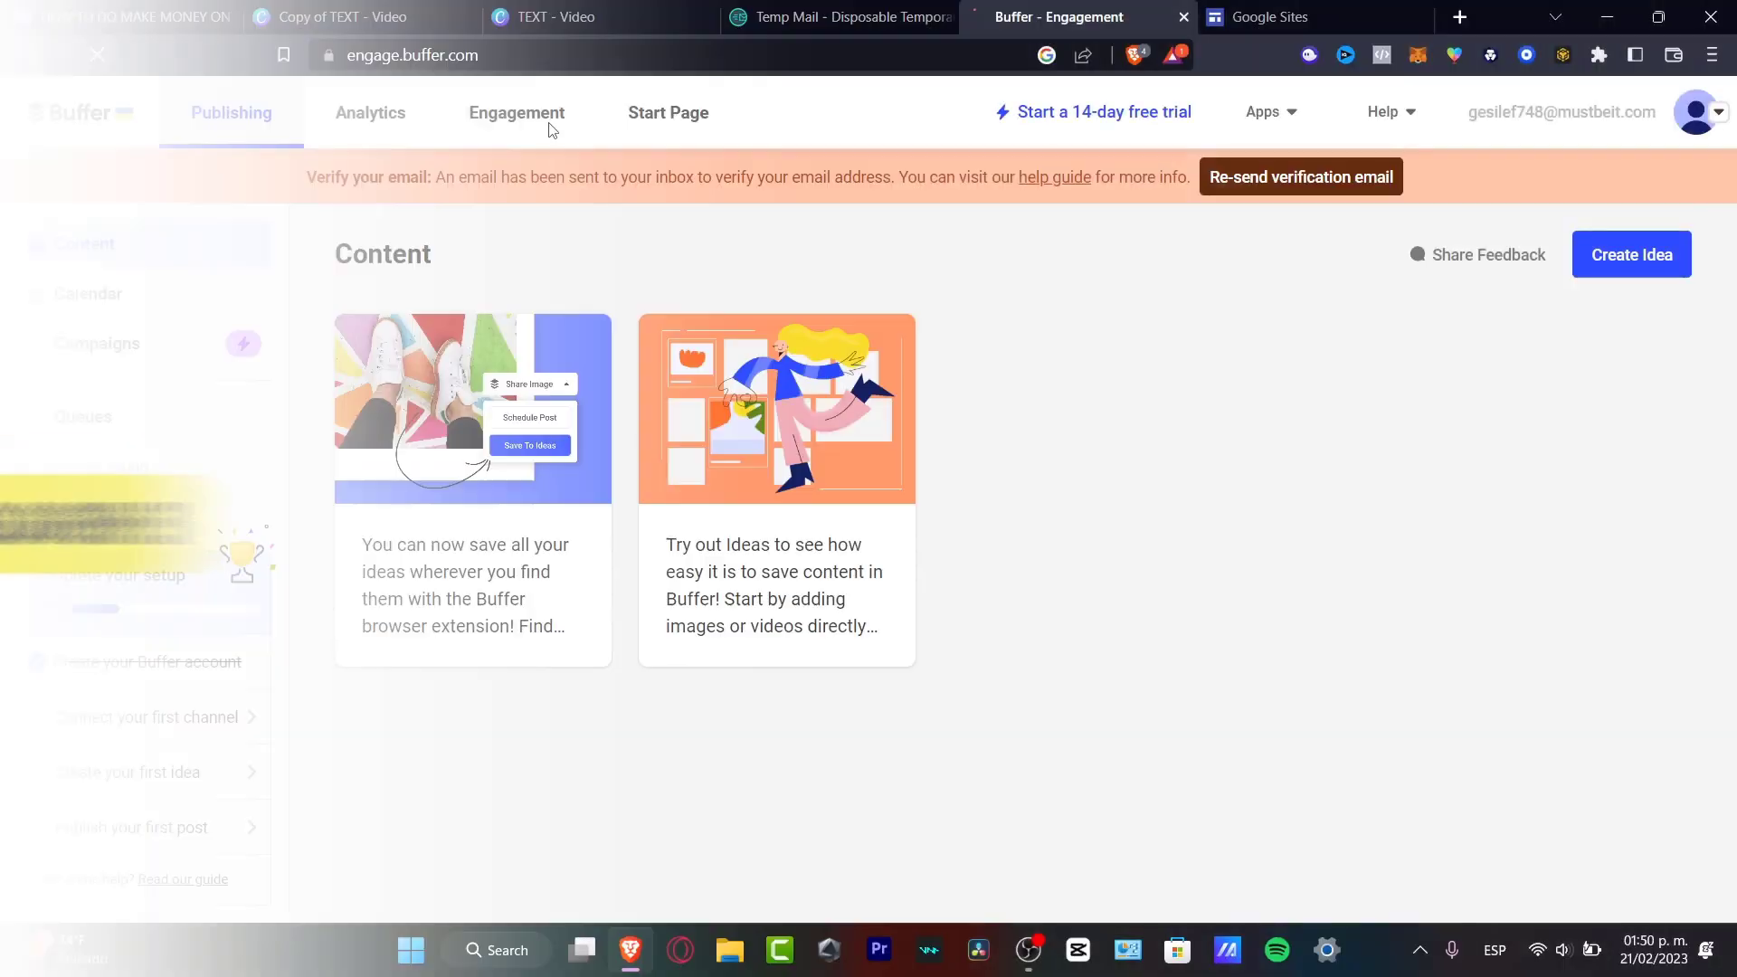
Start the 14-day Team plan free trial from Engagement and dismiss the Trial activated dialog
click(541, 118)
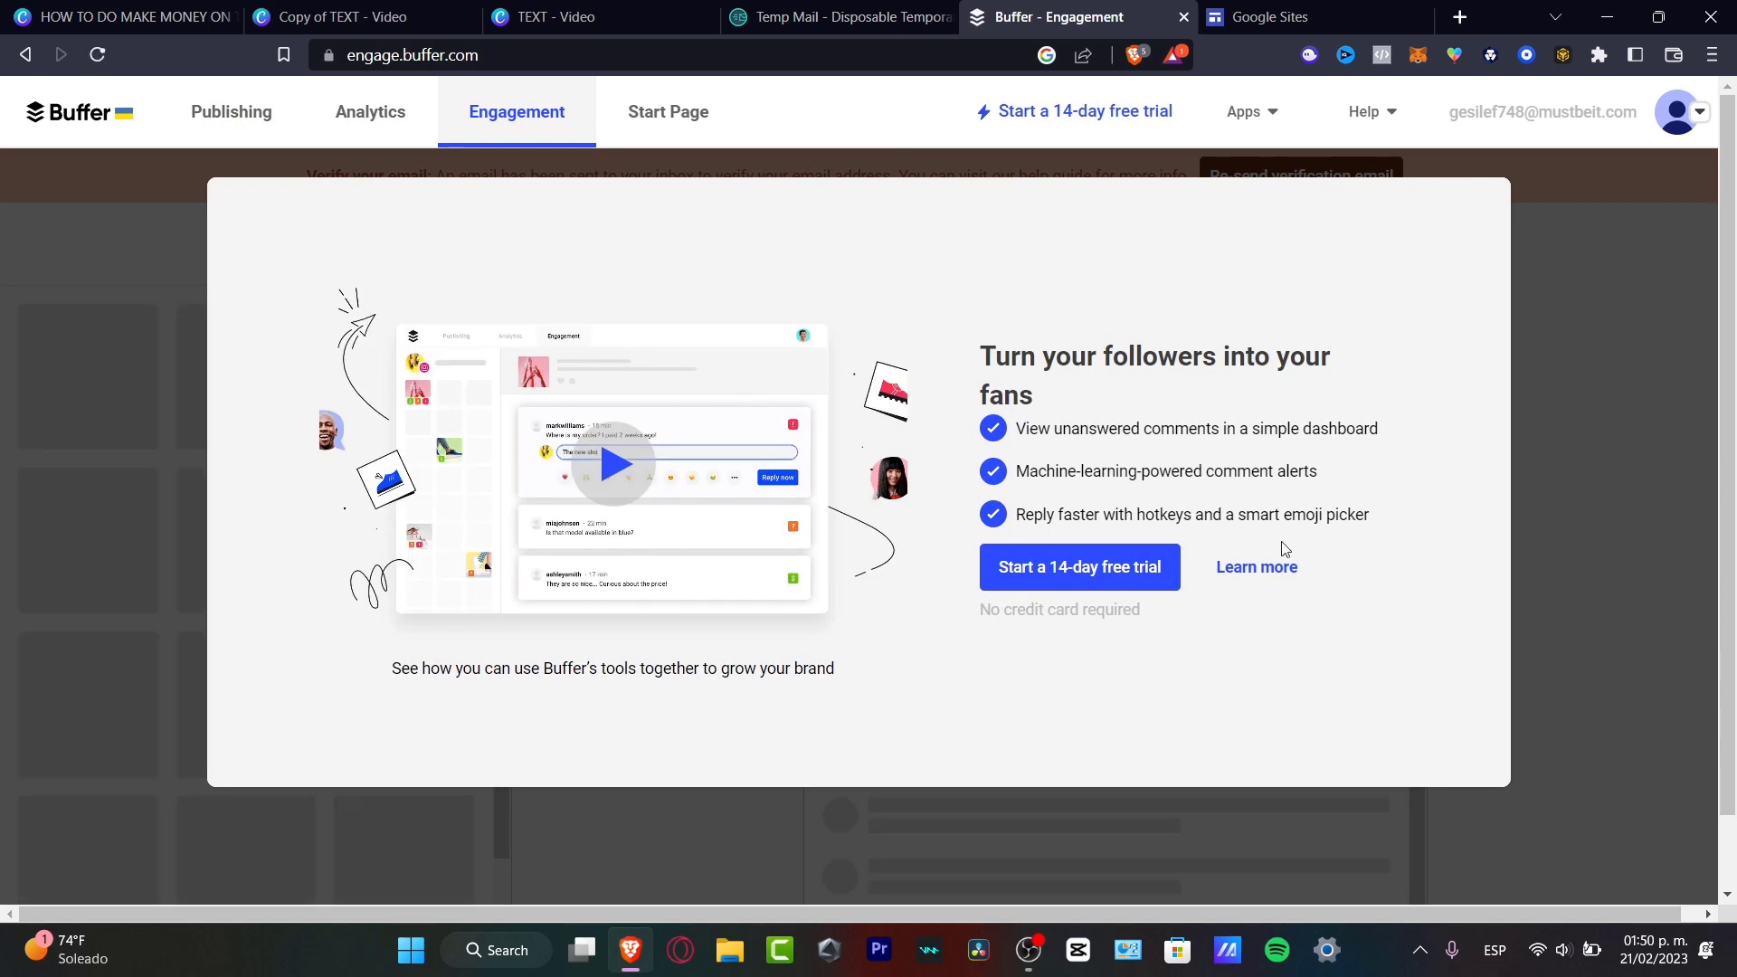
click(1093, 587)
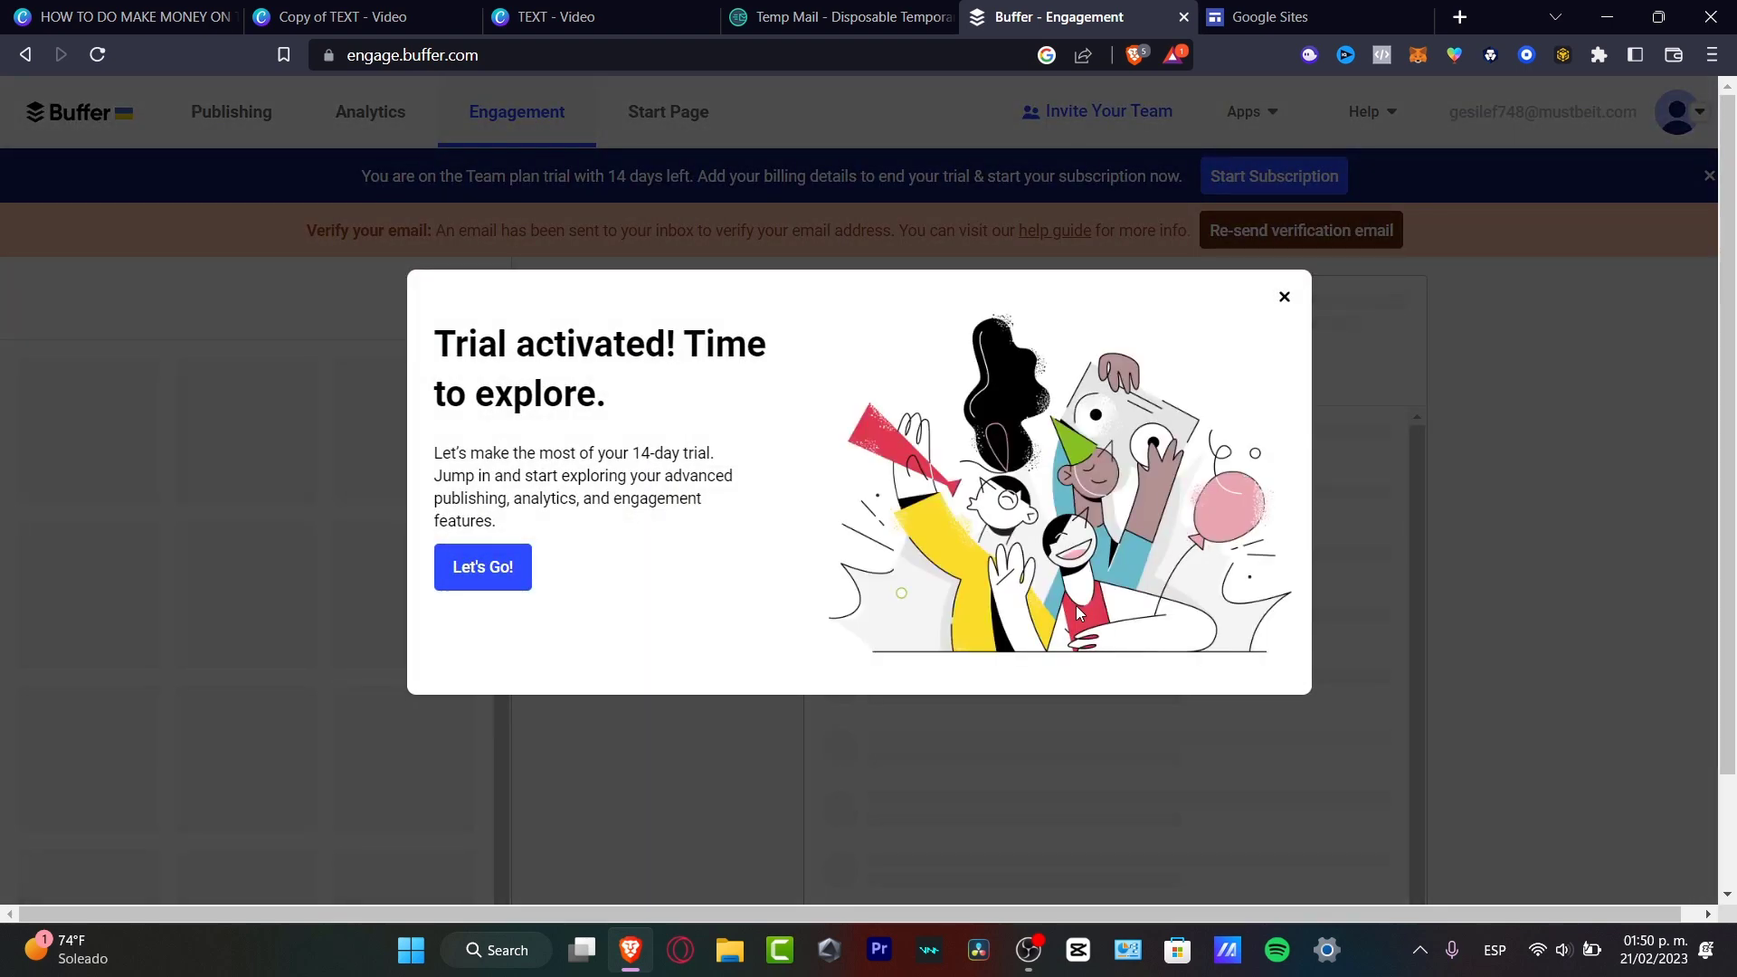
click(514, 564)
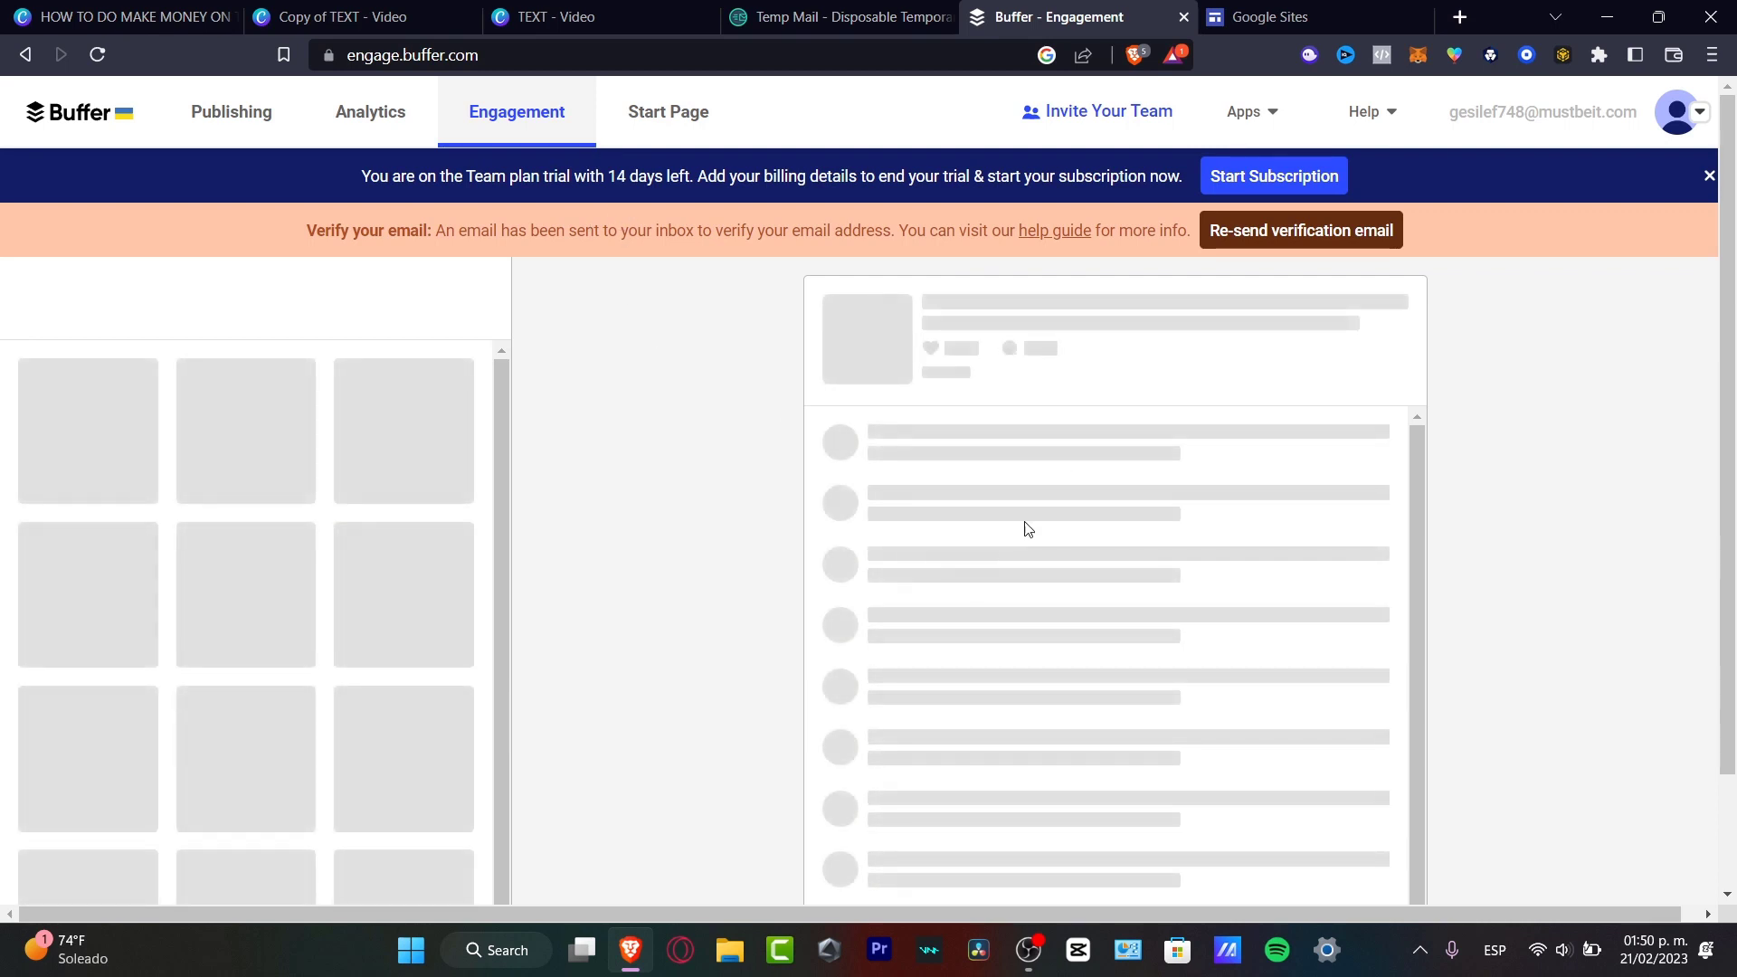
Review the yellow 2022 Instagram post's comments, then bring up the Start Page template gallery
scroll(758, 532, down, 2)
scroll(752, 535, up, 2)
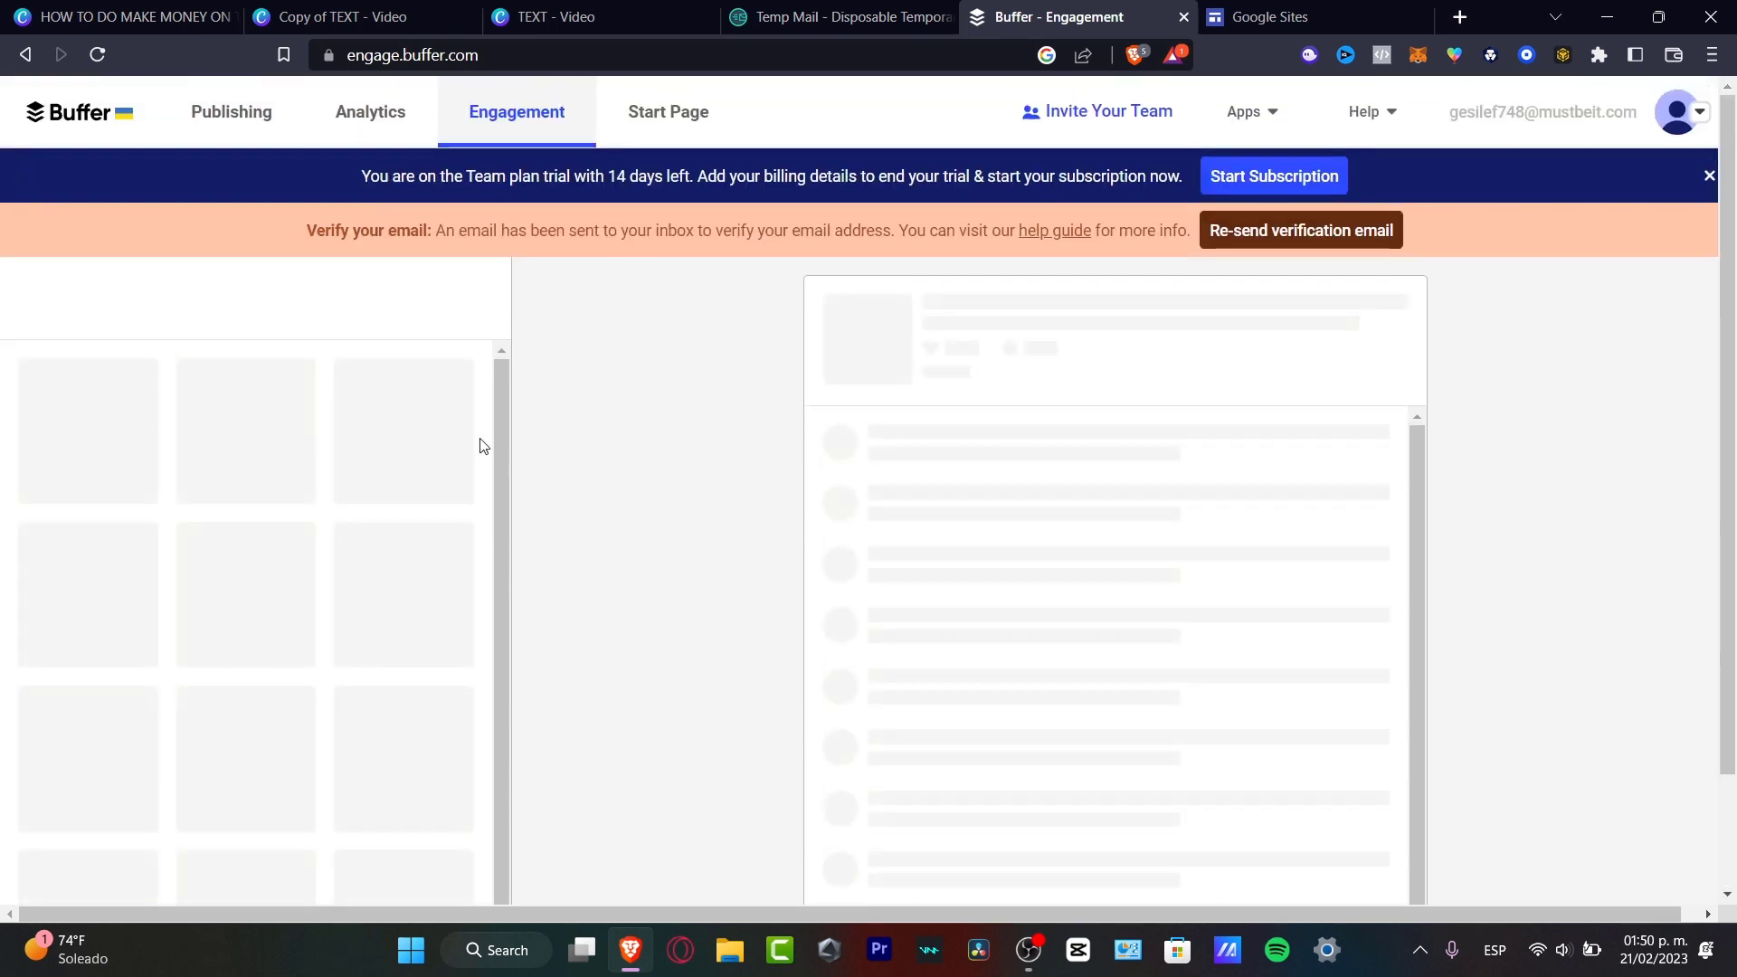
drag(496, 446, 530, 513)
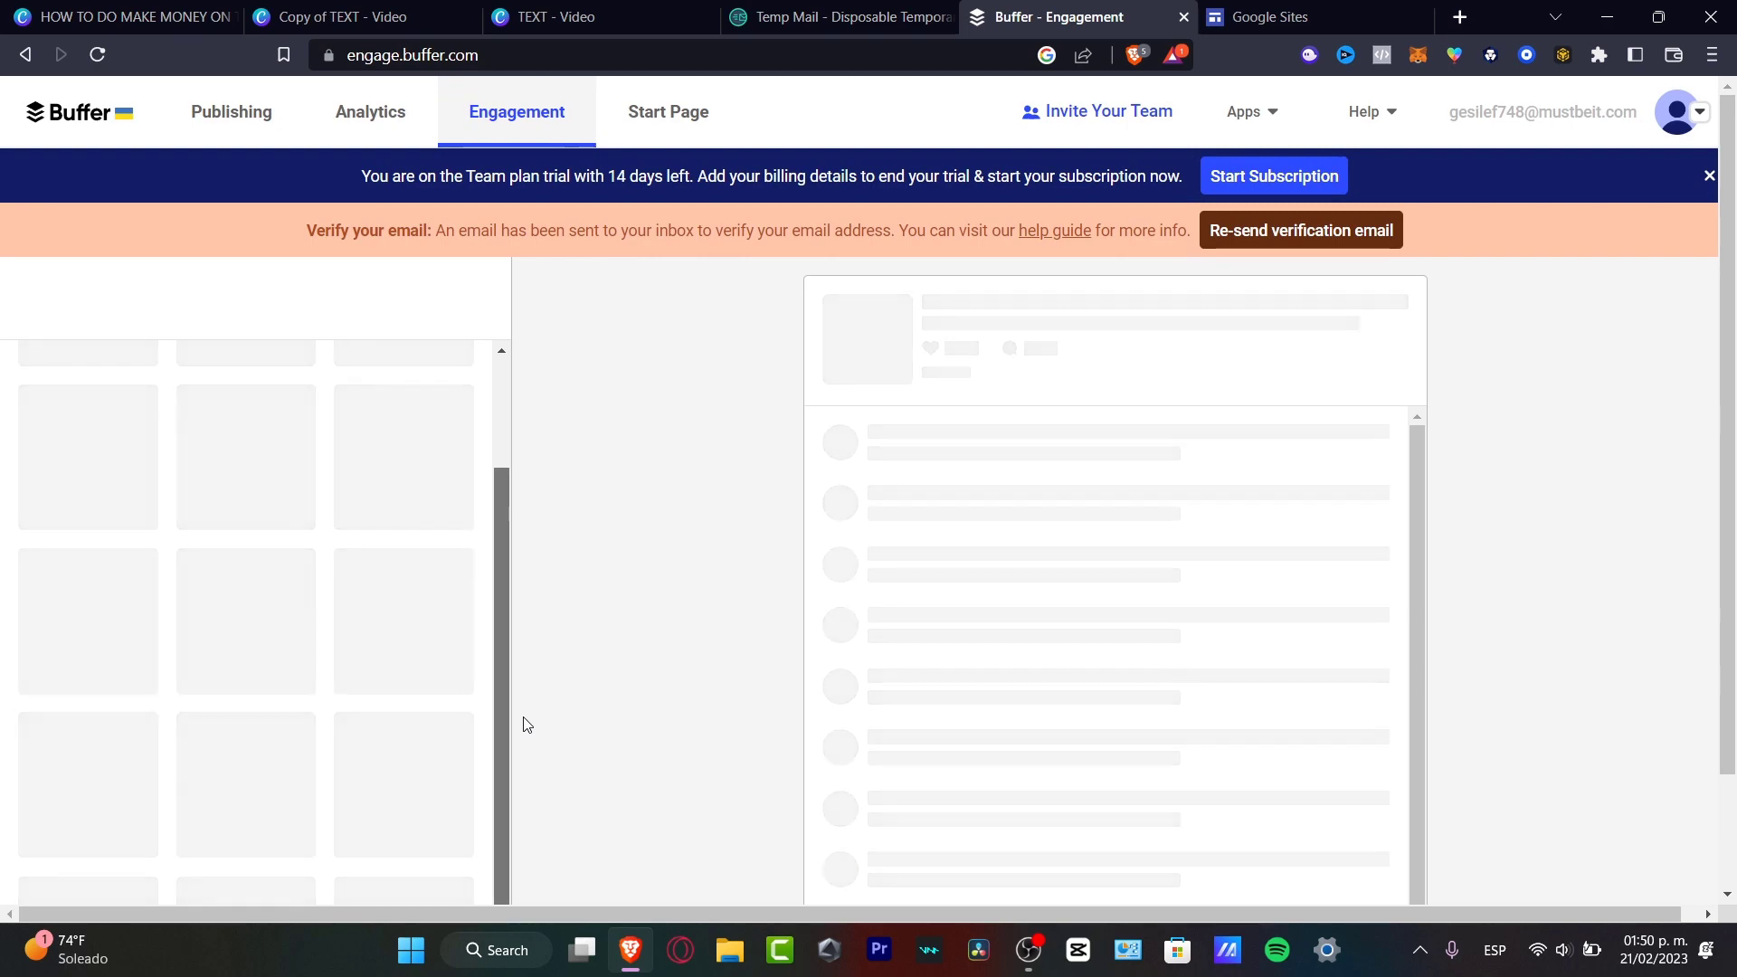
drag(496, 422, 576, 305)
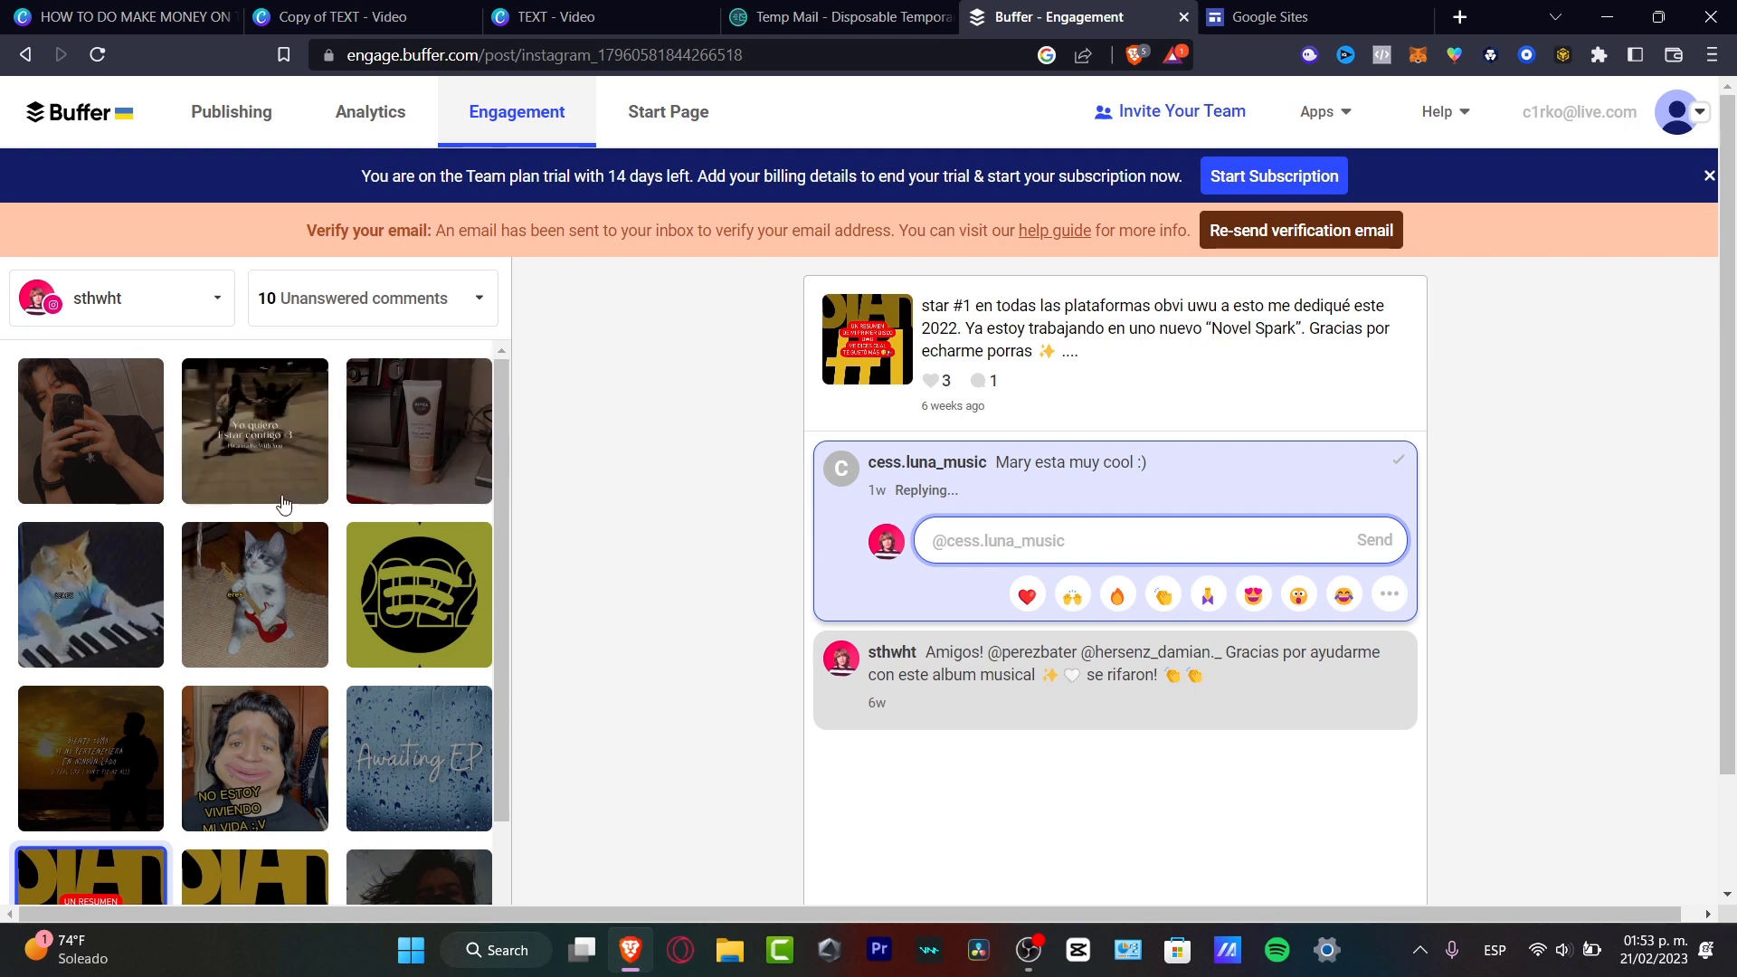
click(452, 579)
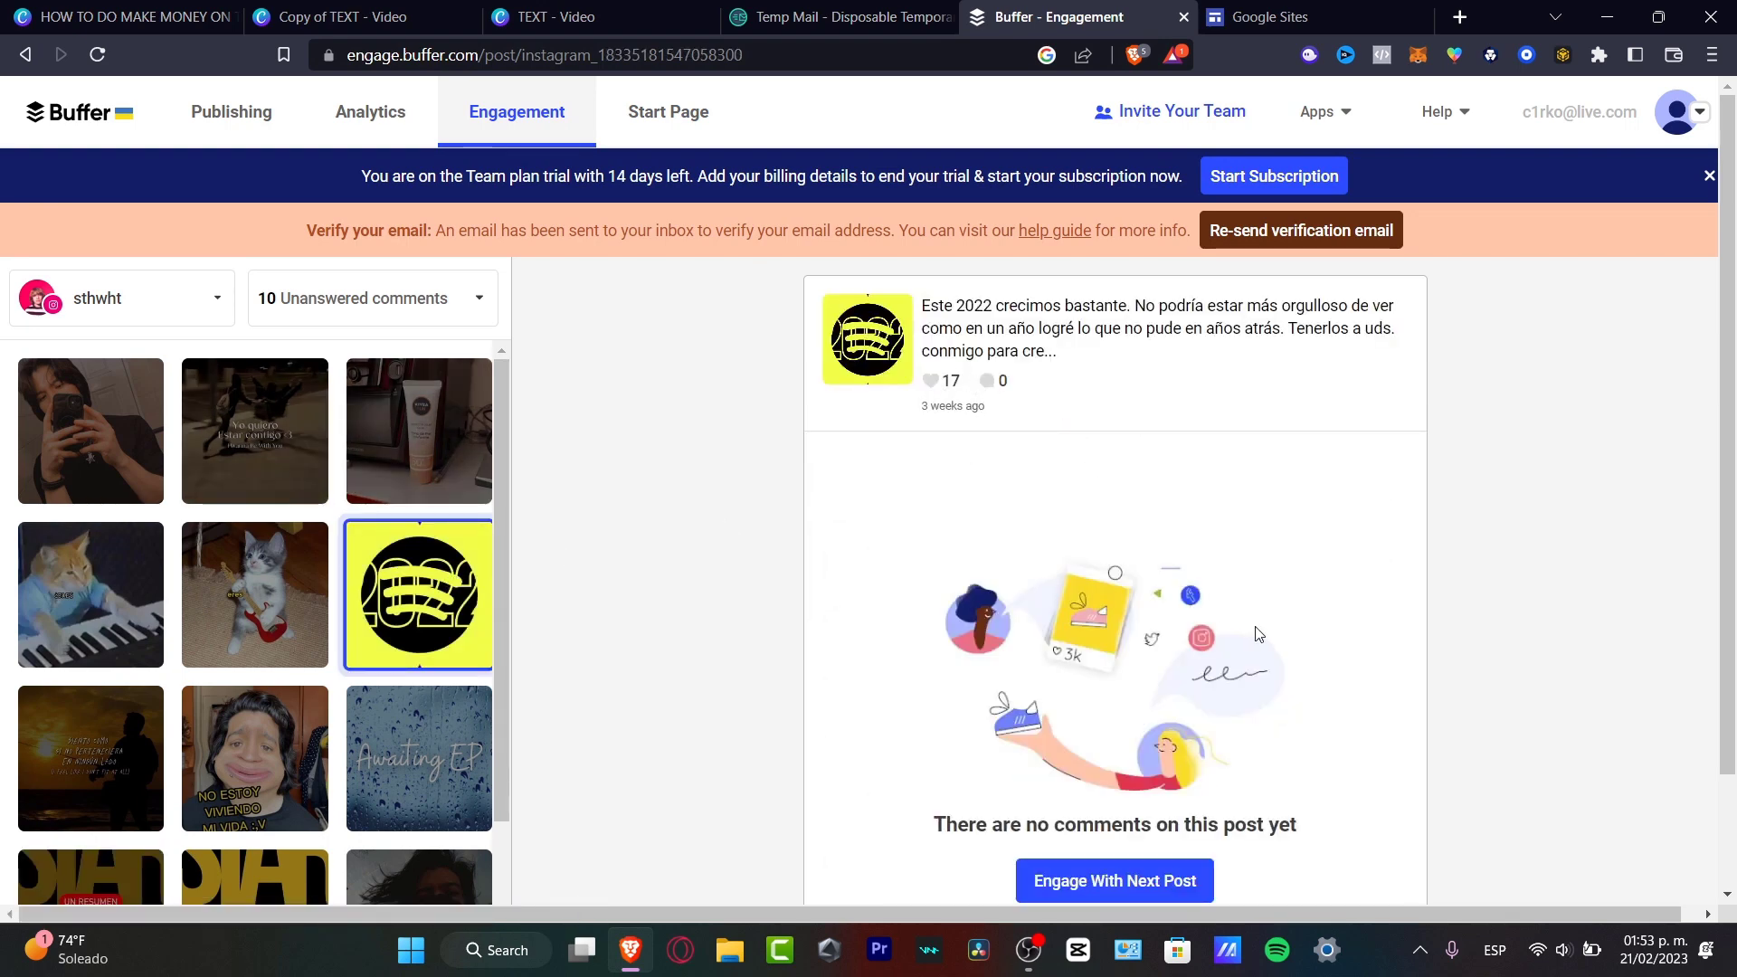
scroll(1194, 706, down, 1)
scroll(1167, 737, up, 1)
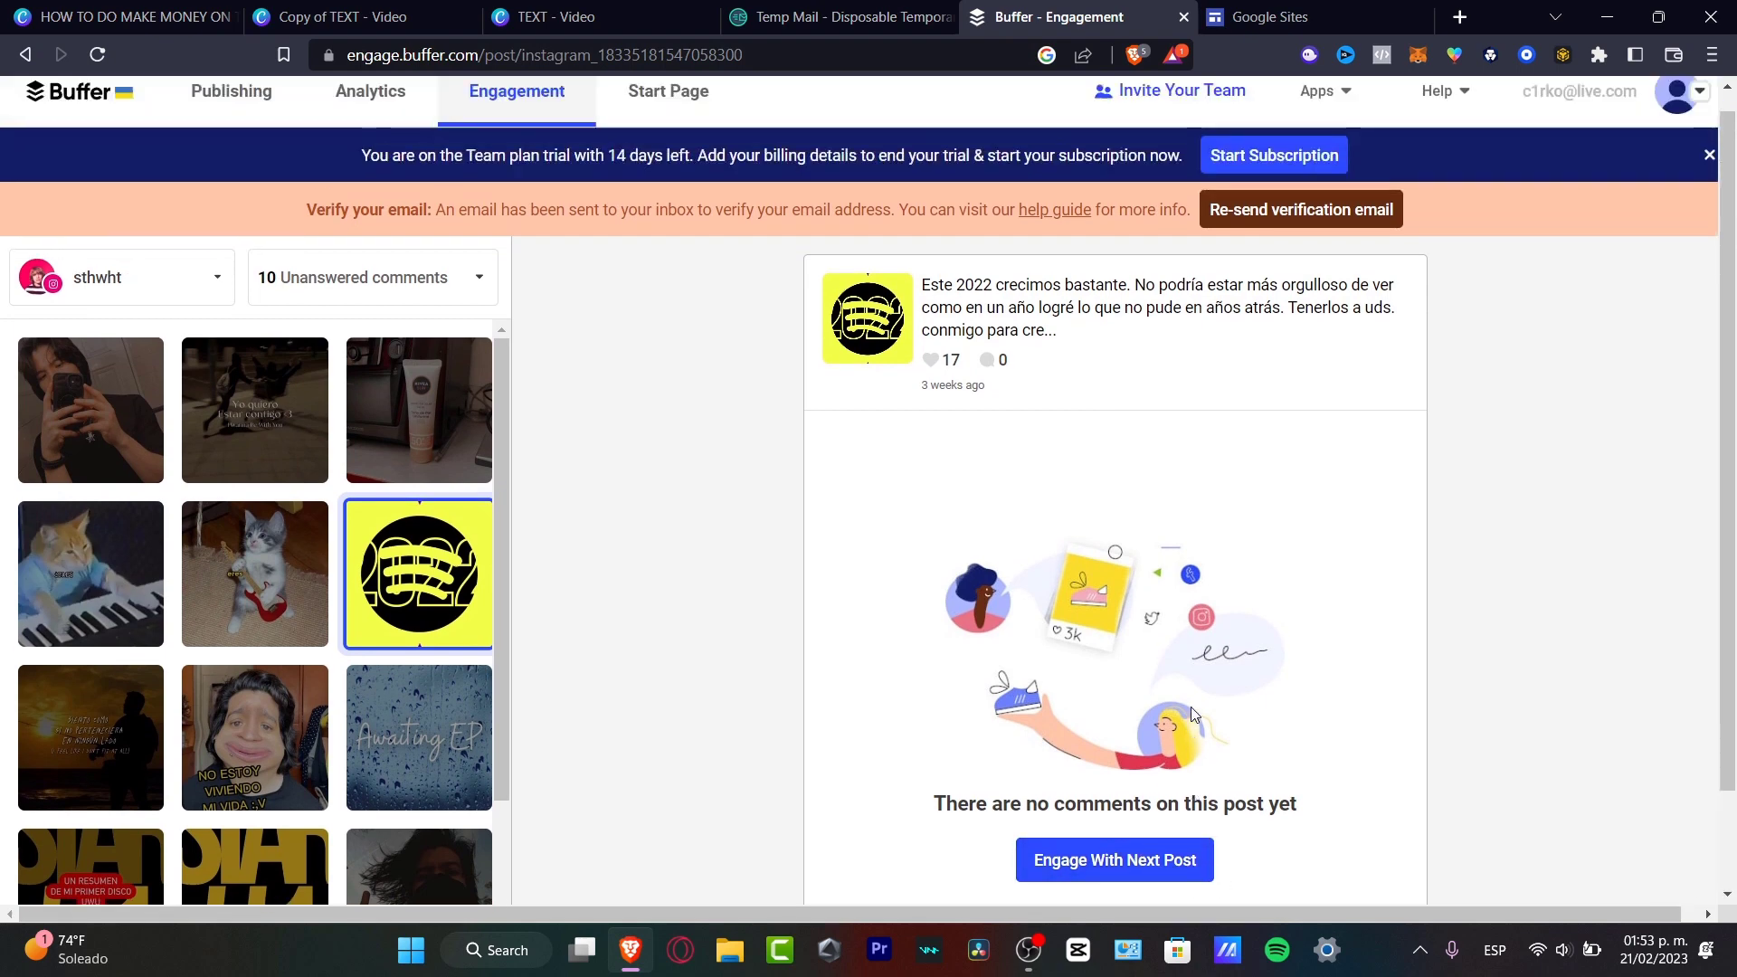
click(677, 131)
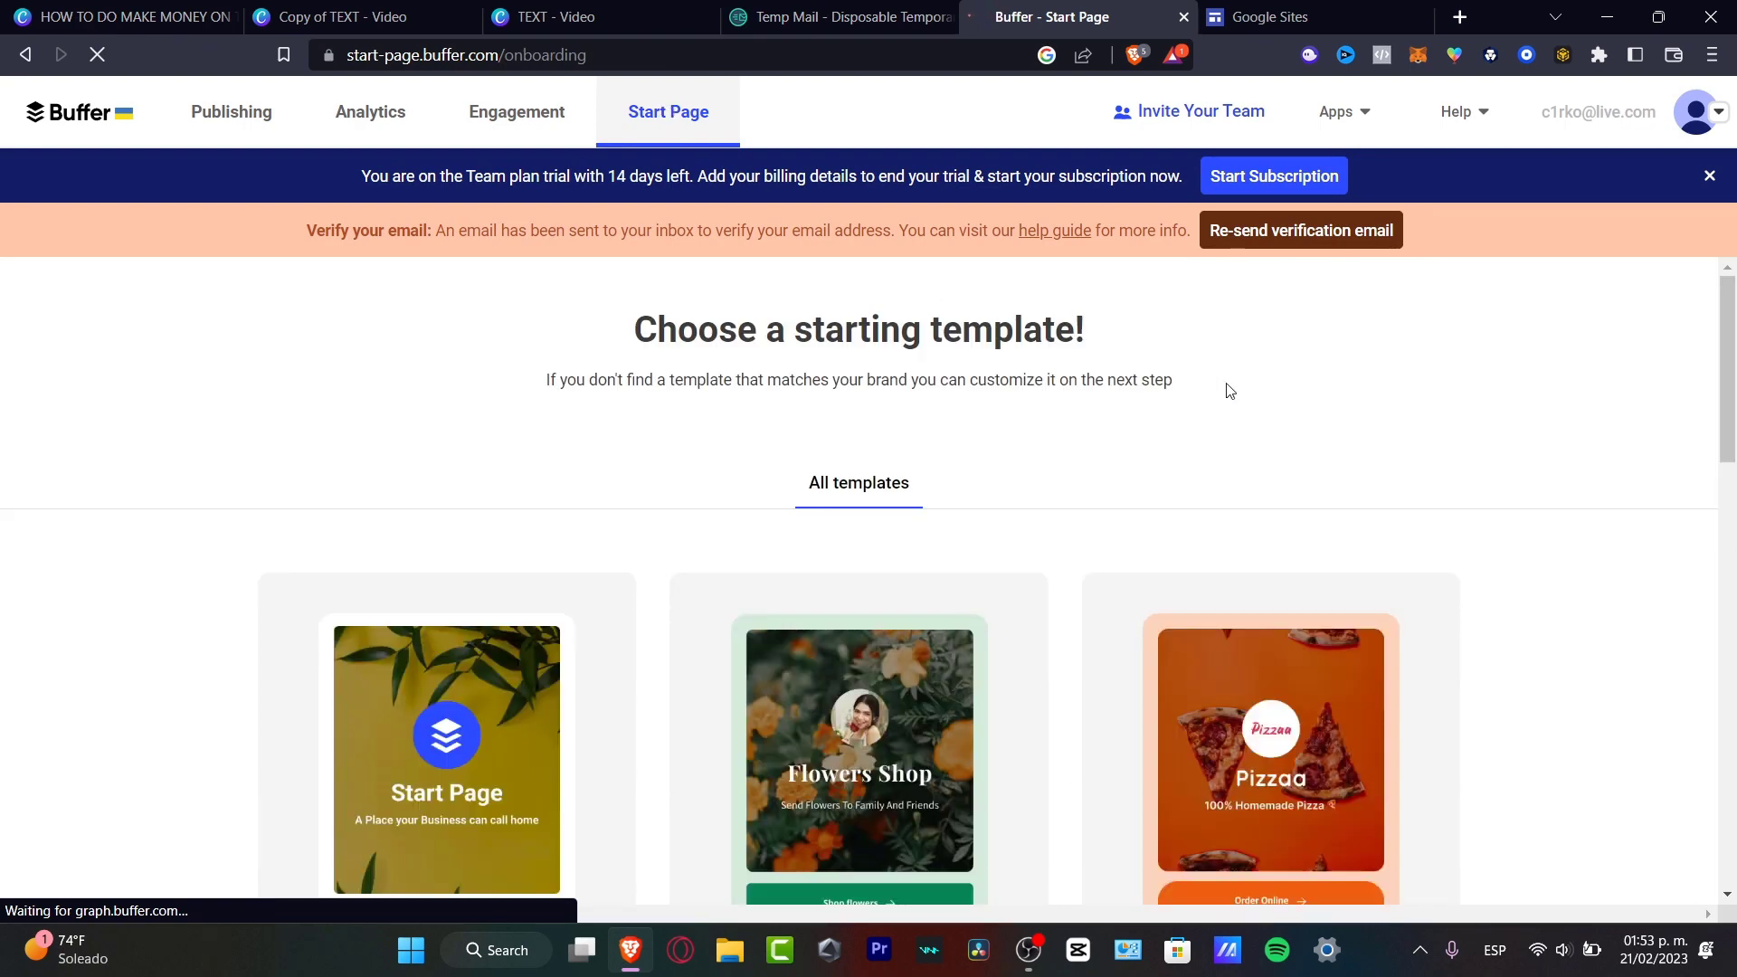
Create a Start Page named 'My content' from the Mogli dog template
scroll(1229, 391, down, 3)
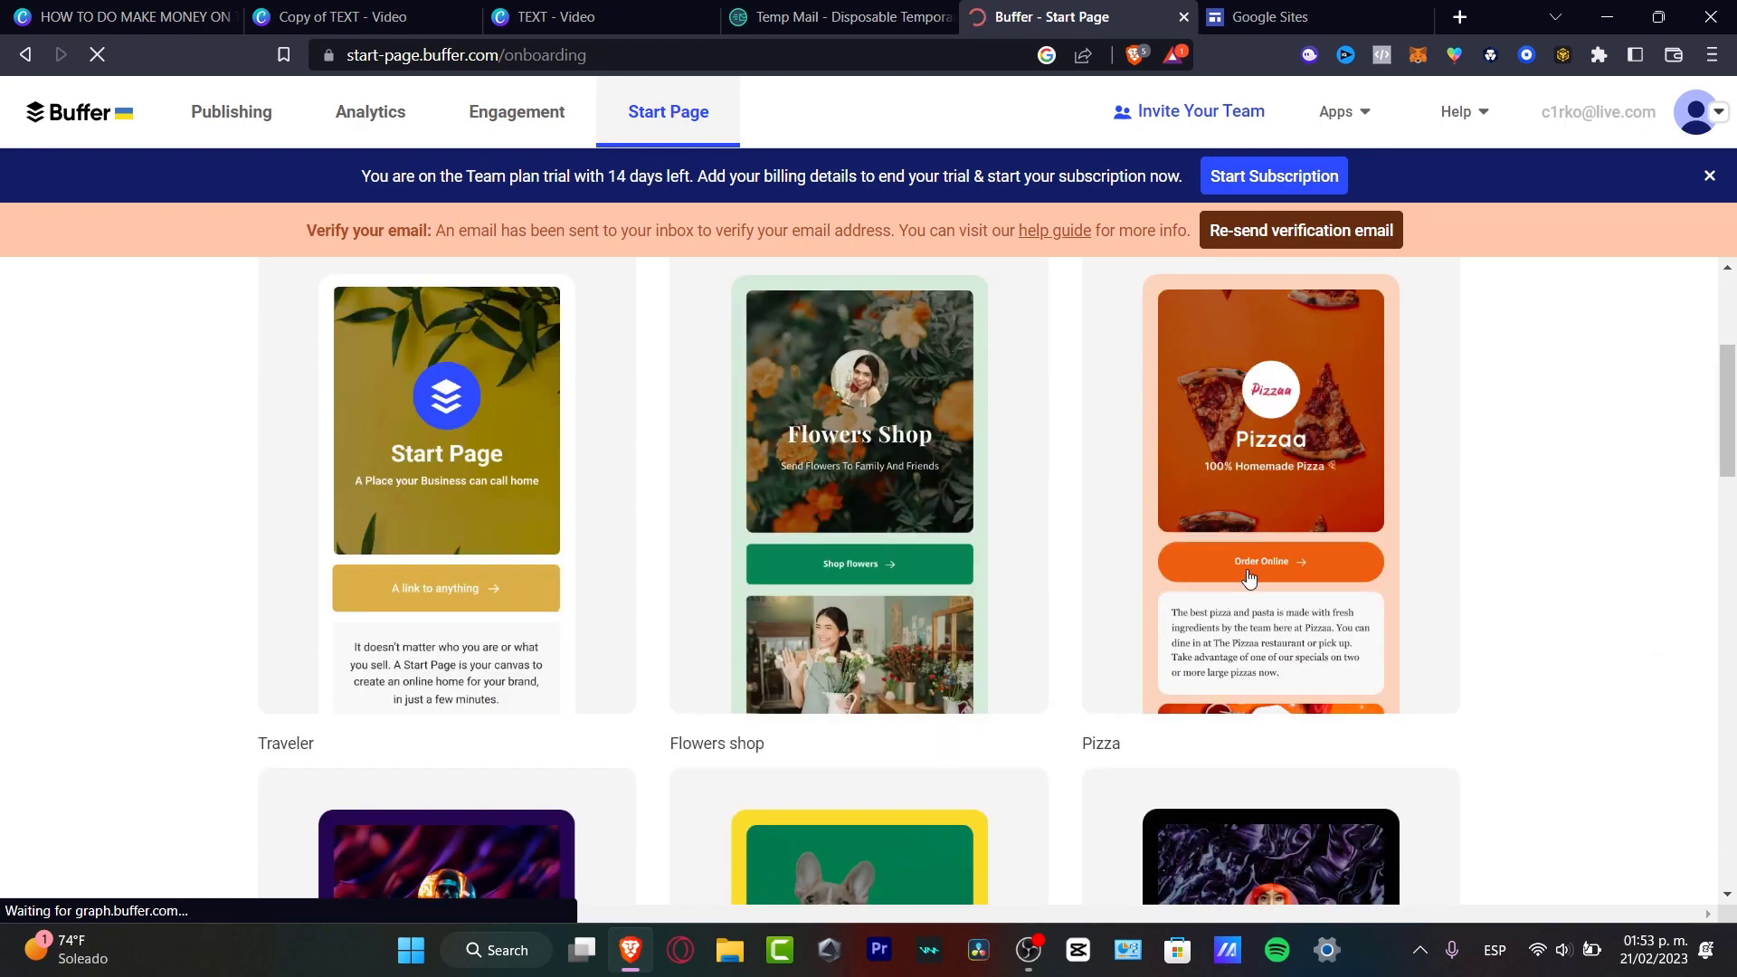
scroll(1438, 606, down, 6)
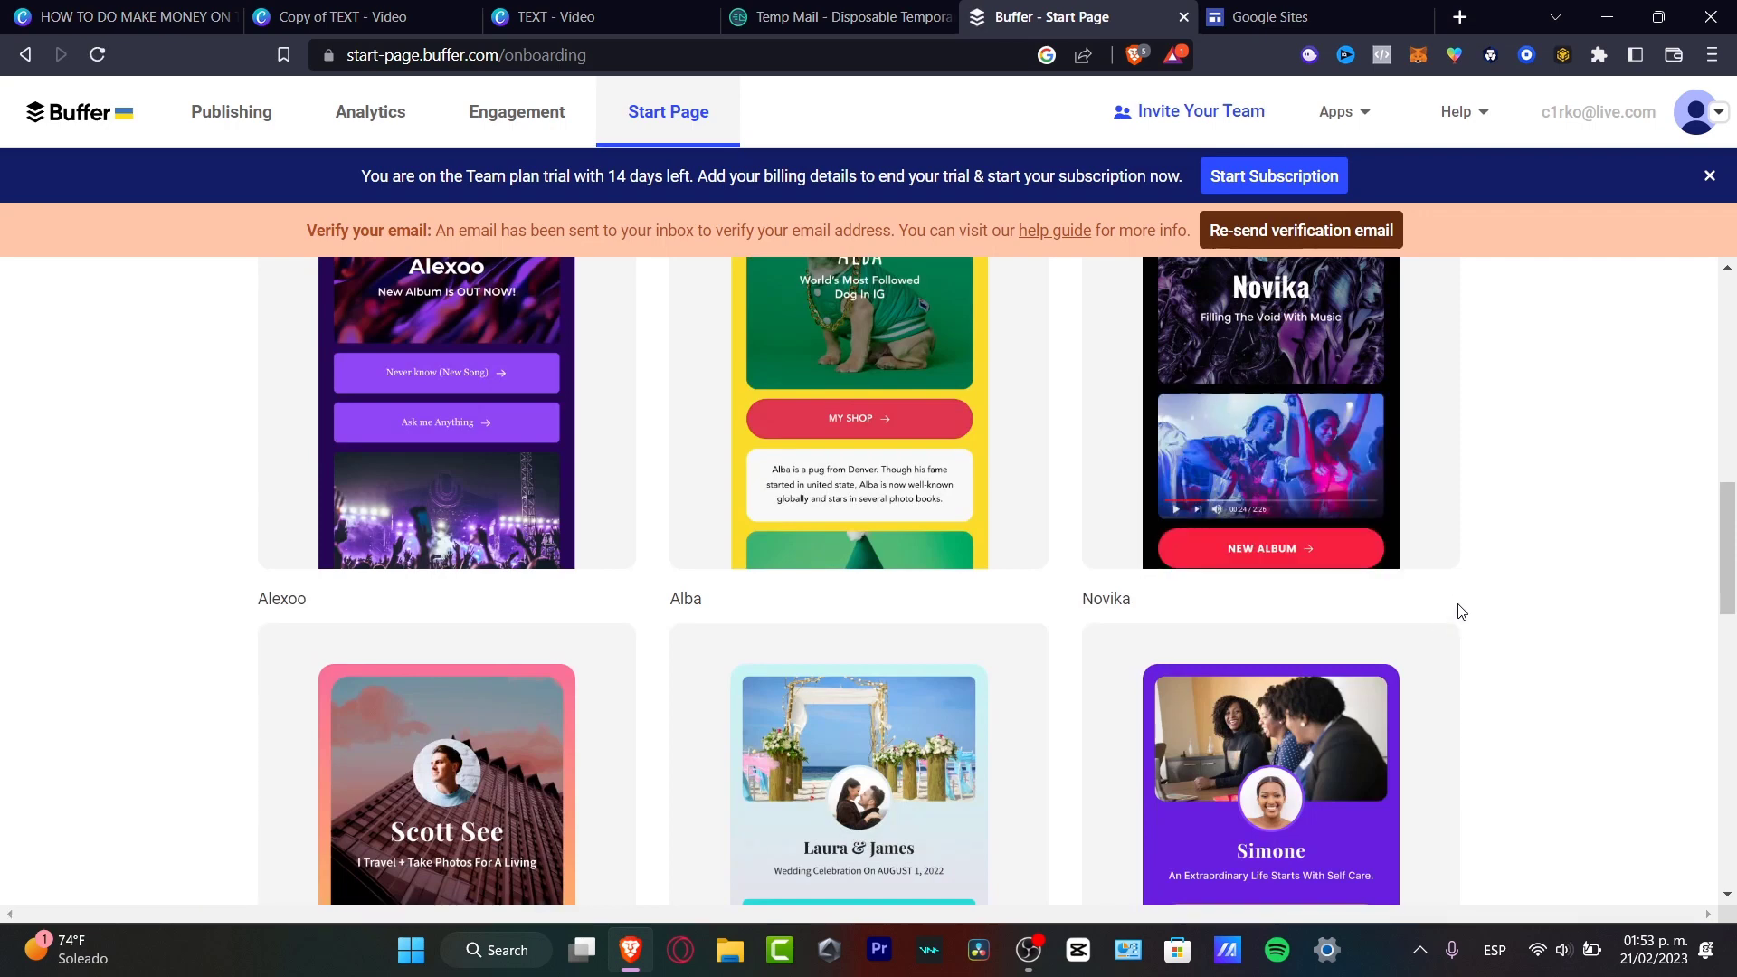
scroll(1458, 611, down, 5)
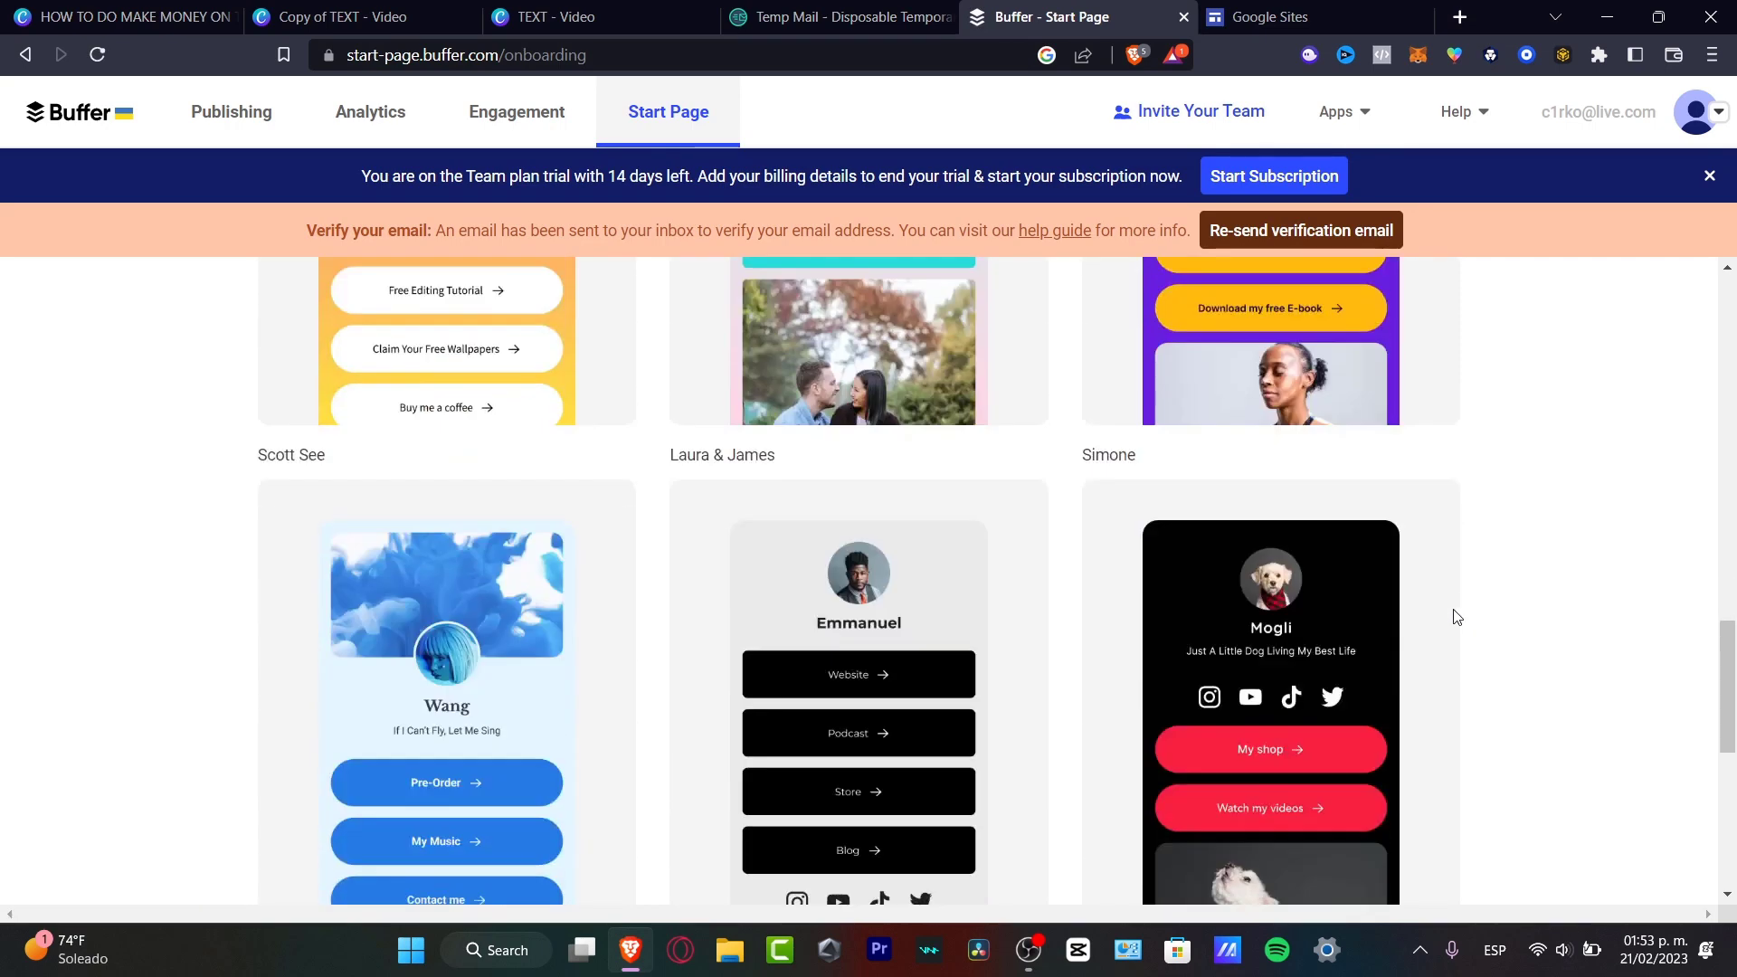
scroll(1456, 617, down, 3)
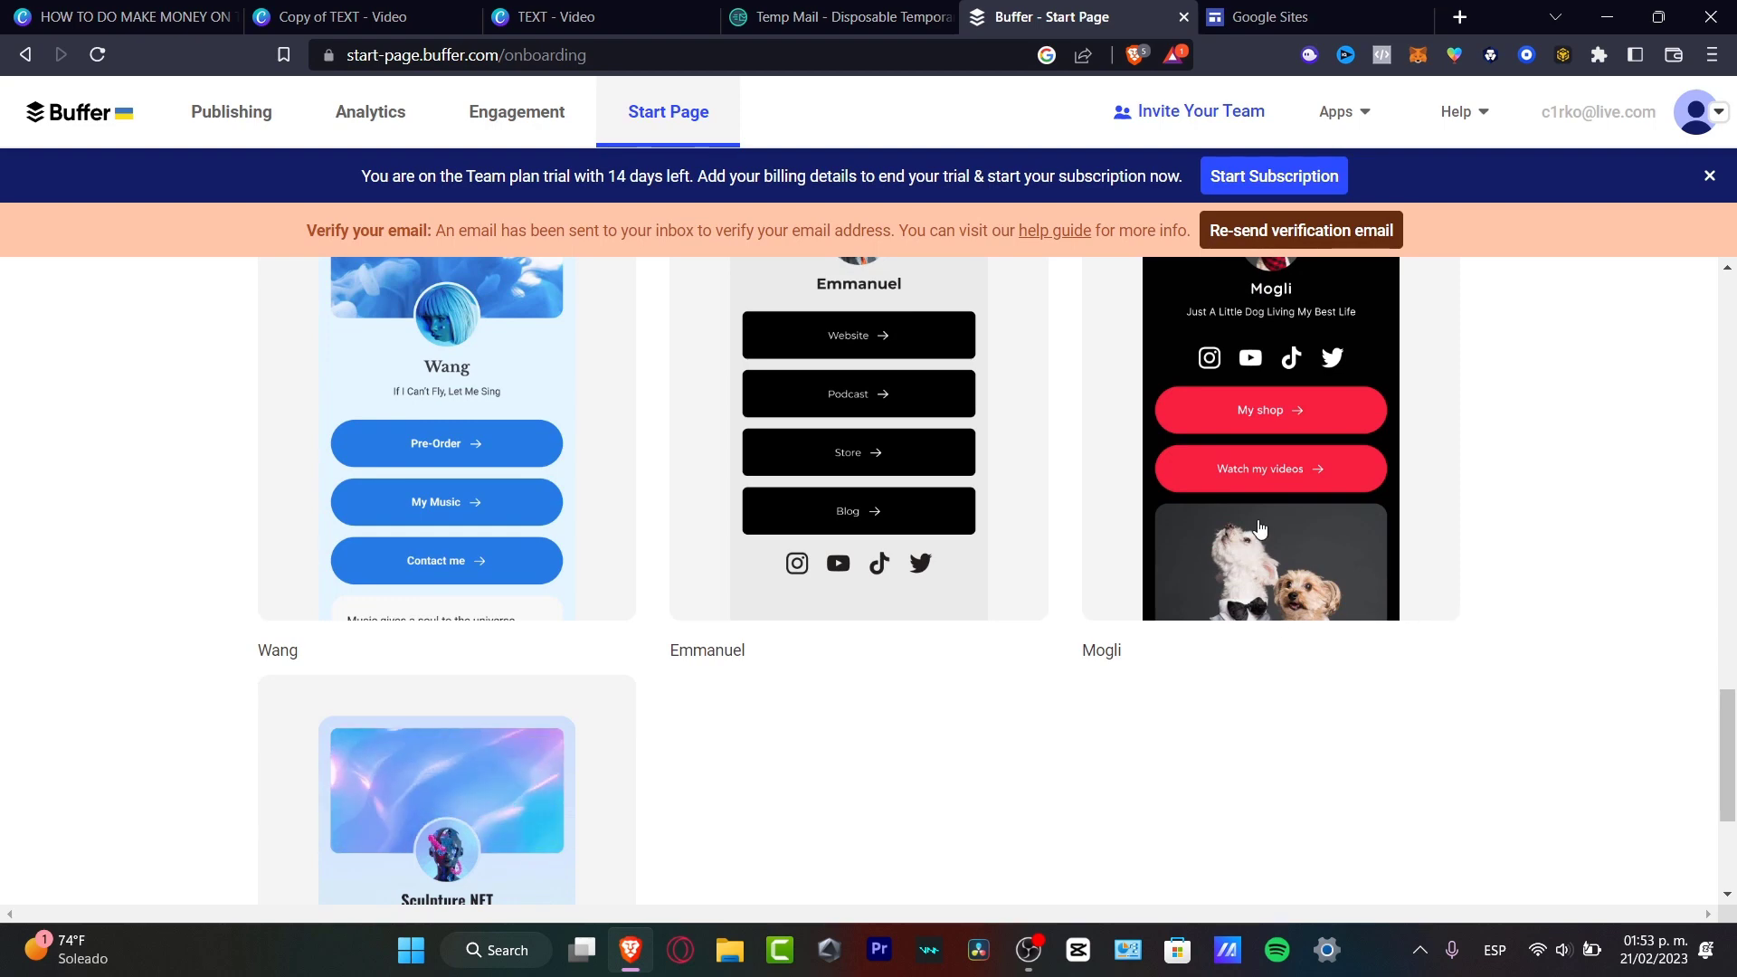
click(1259, 528)
click(801, 505)
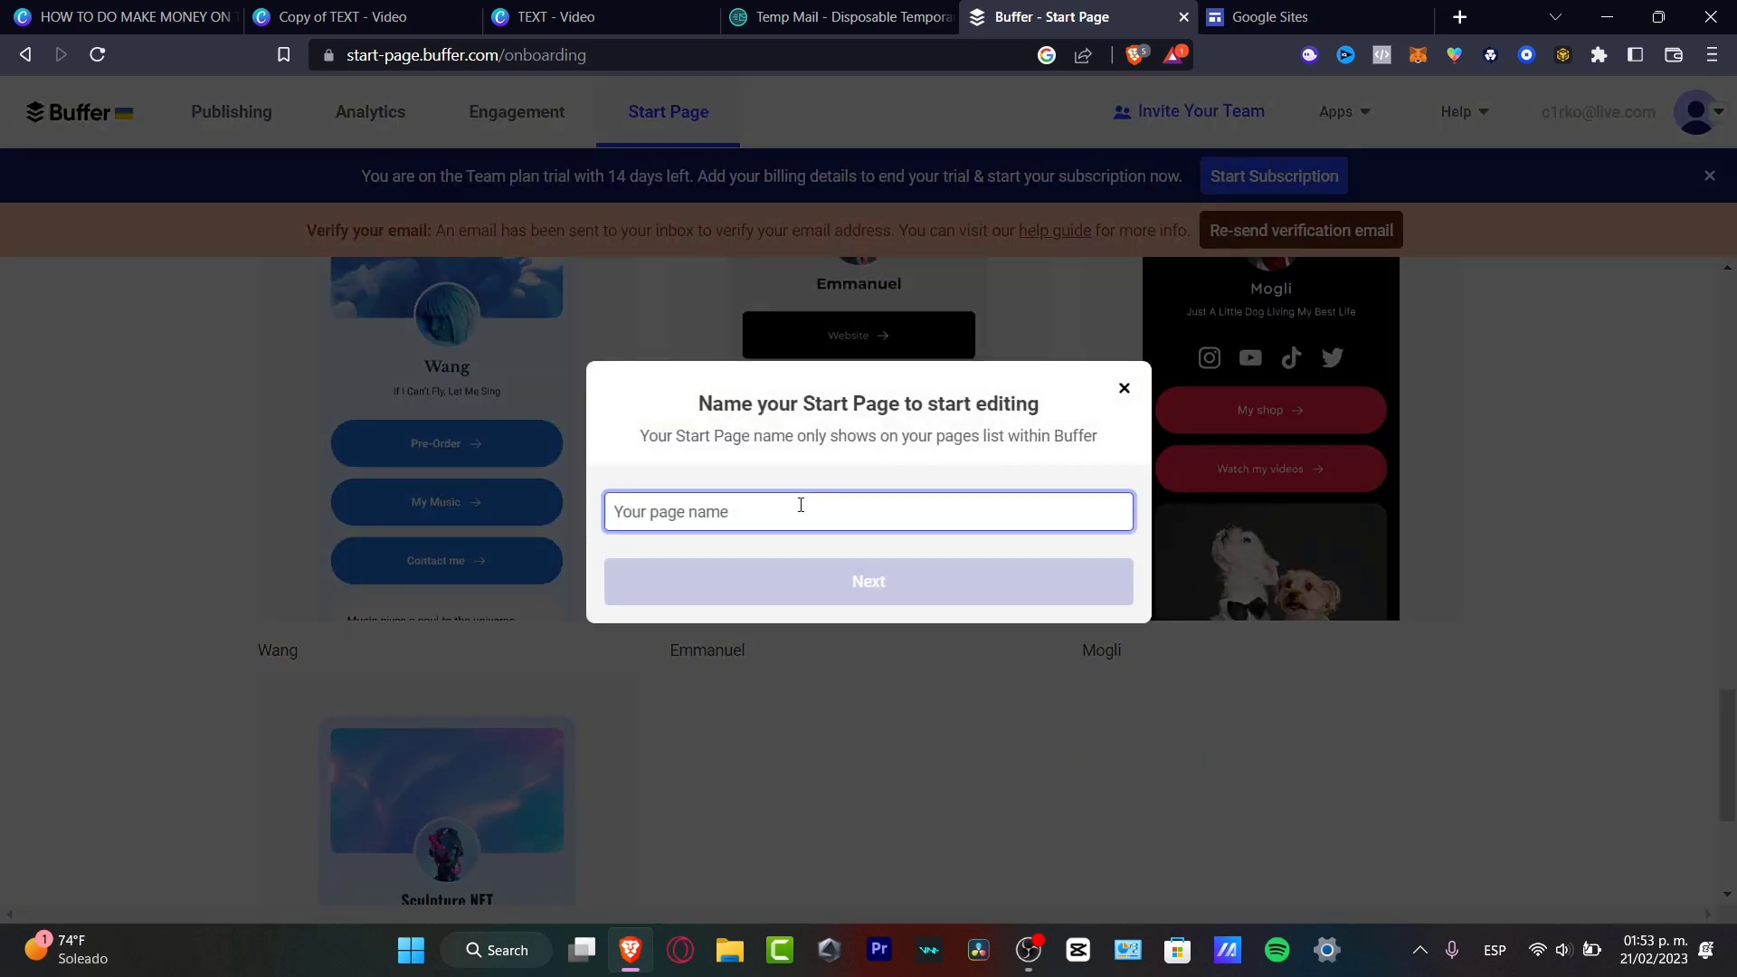
text(My content)
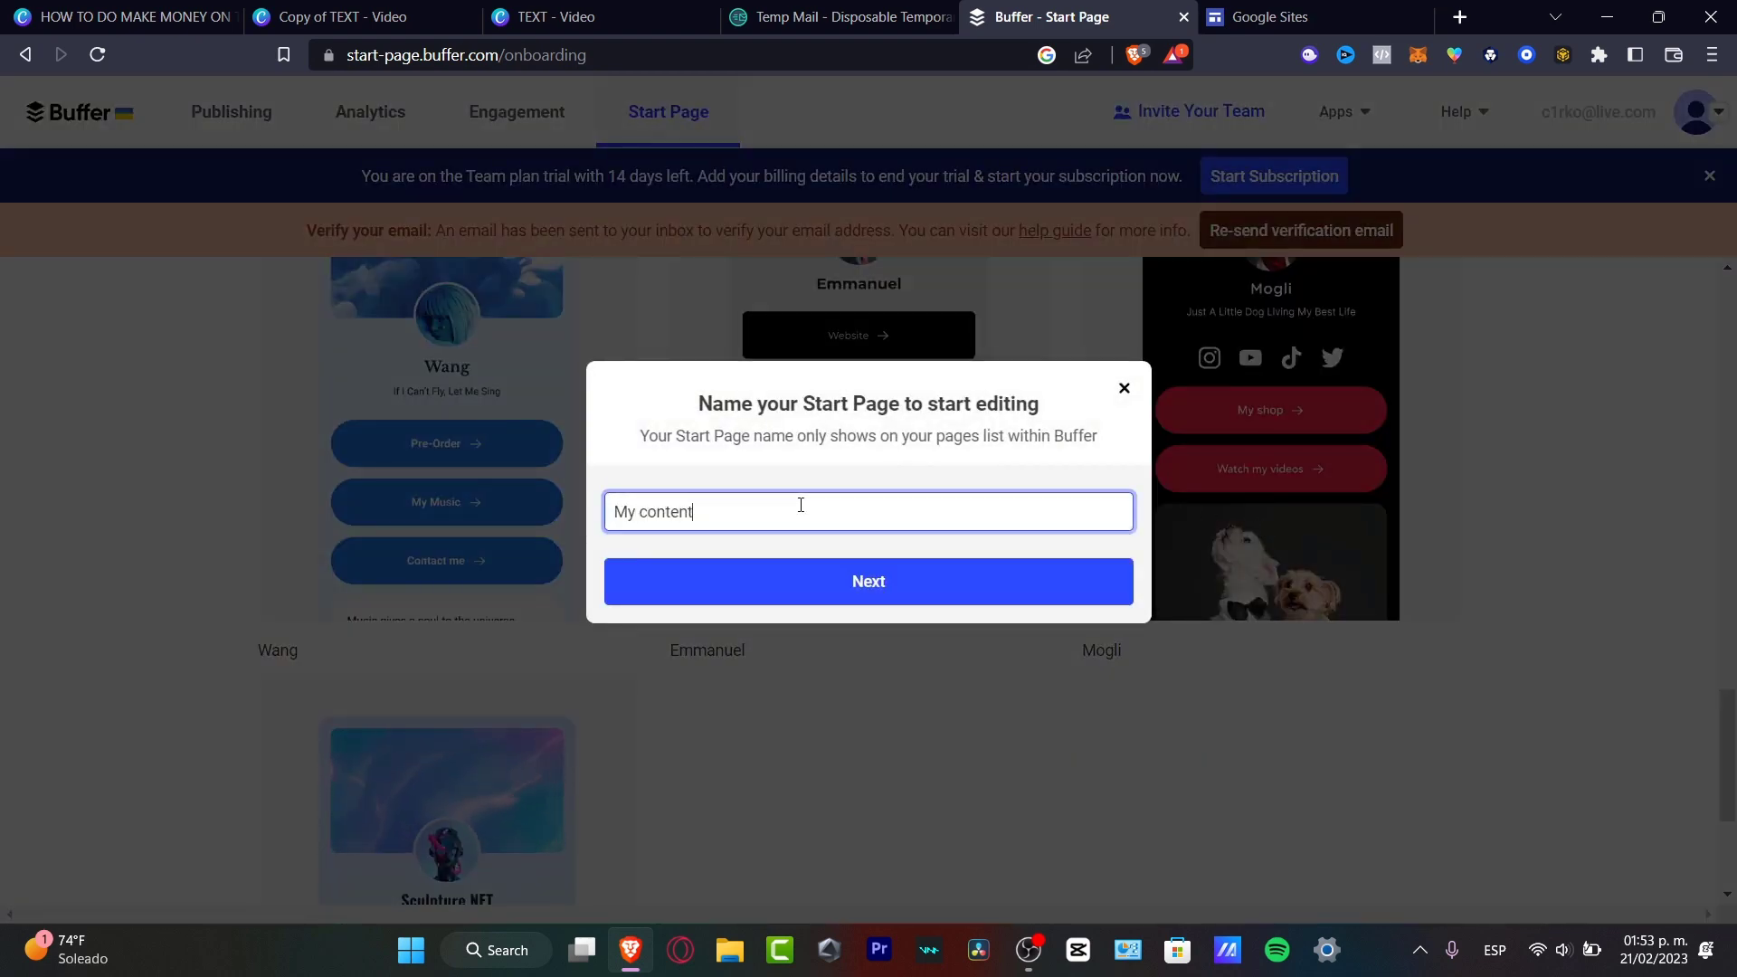
click(841, 569)
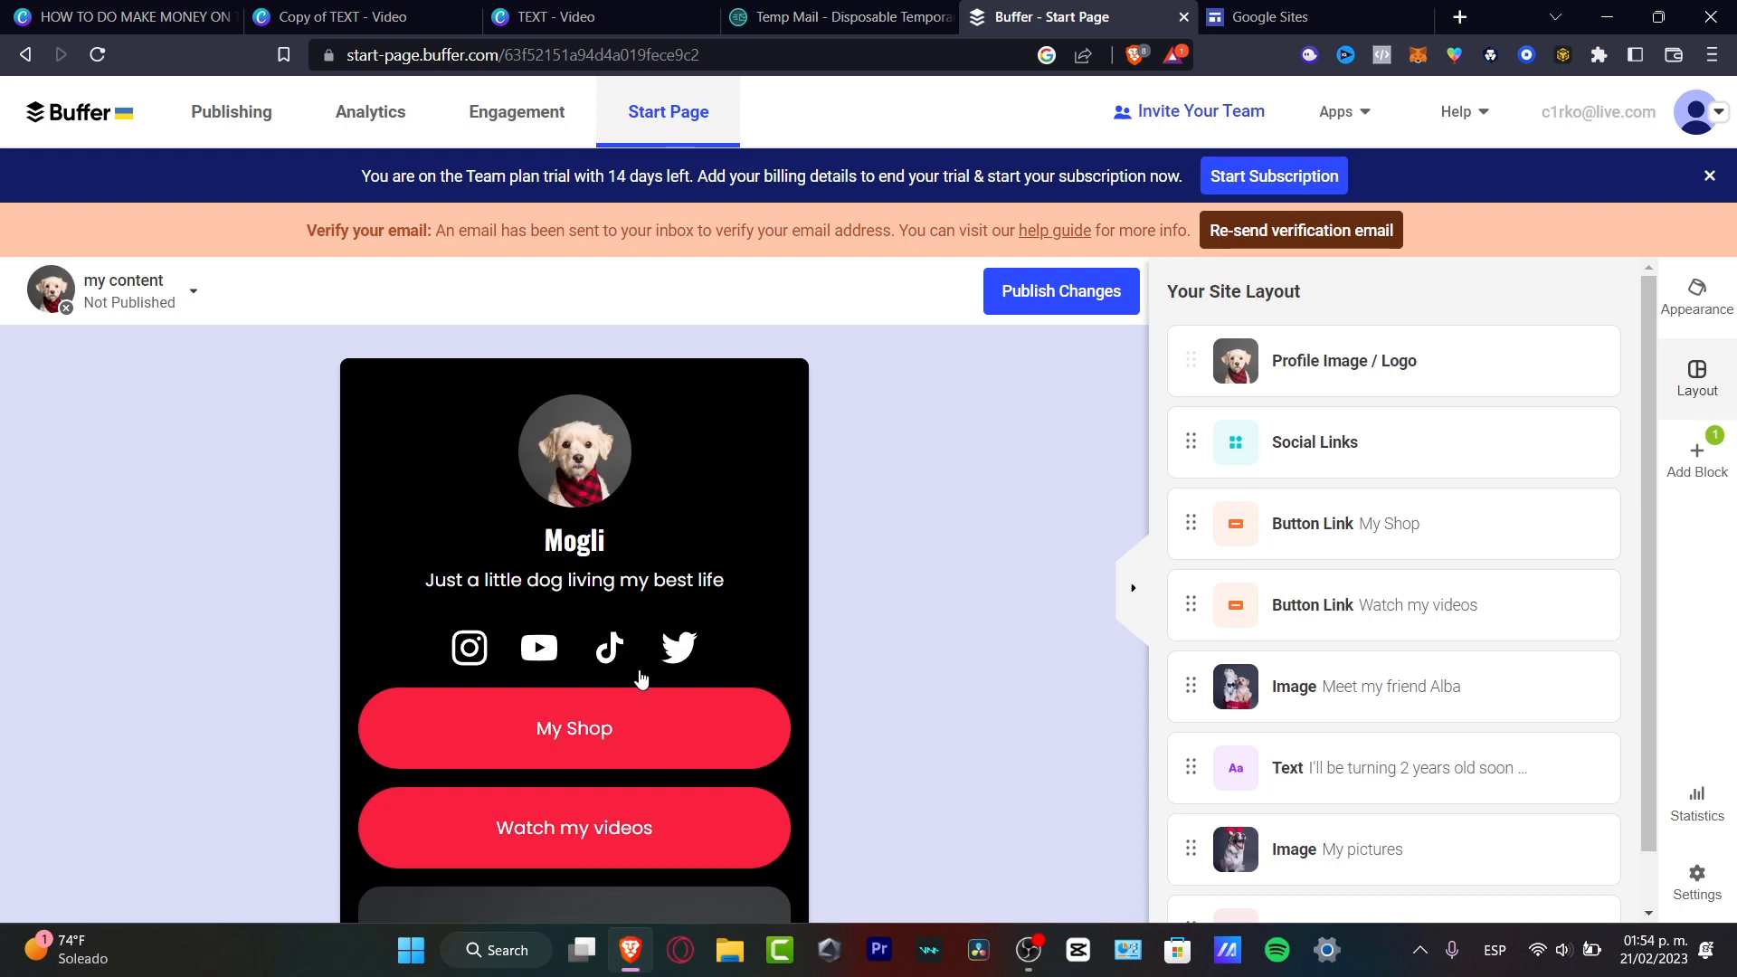
Look through the Mogli page preview, then edit Social Links listing Instagram, YouTube and TikTok URLs
scroll(724, 670, down, 10)
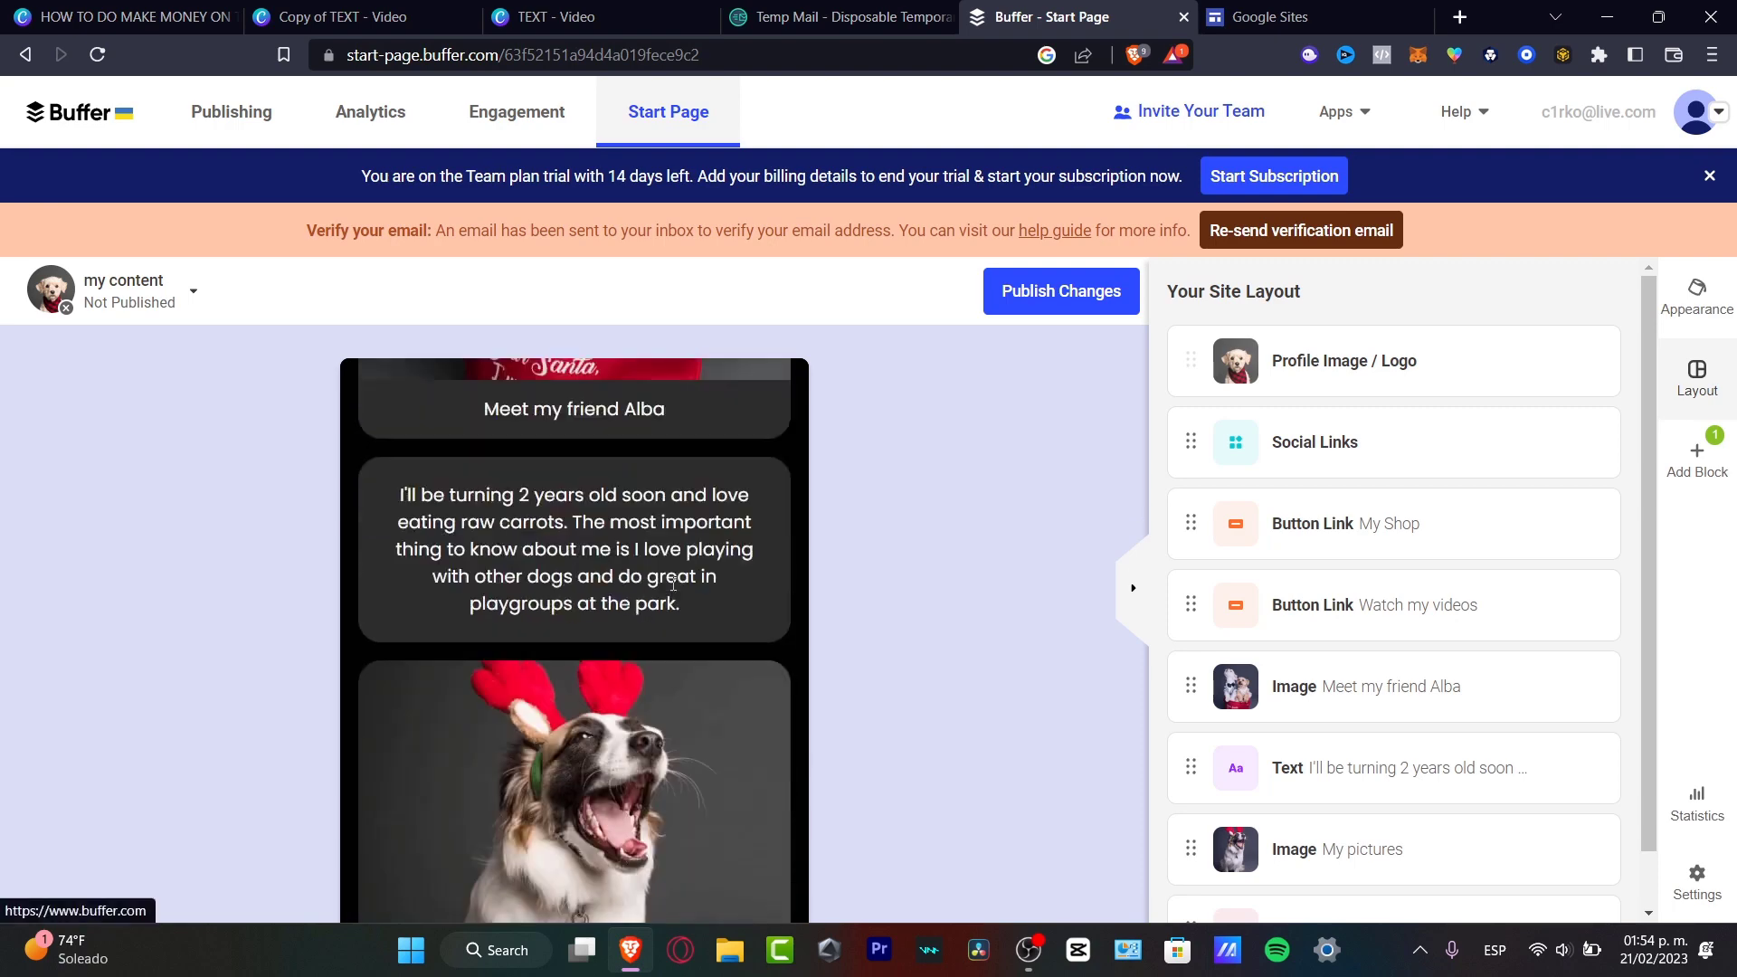
scroll(674, 593, up, 10)
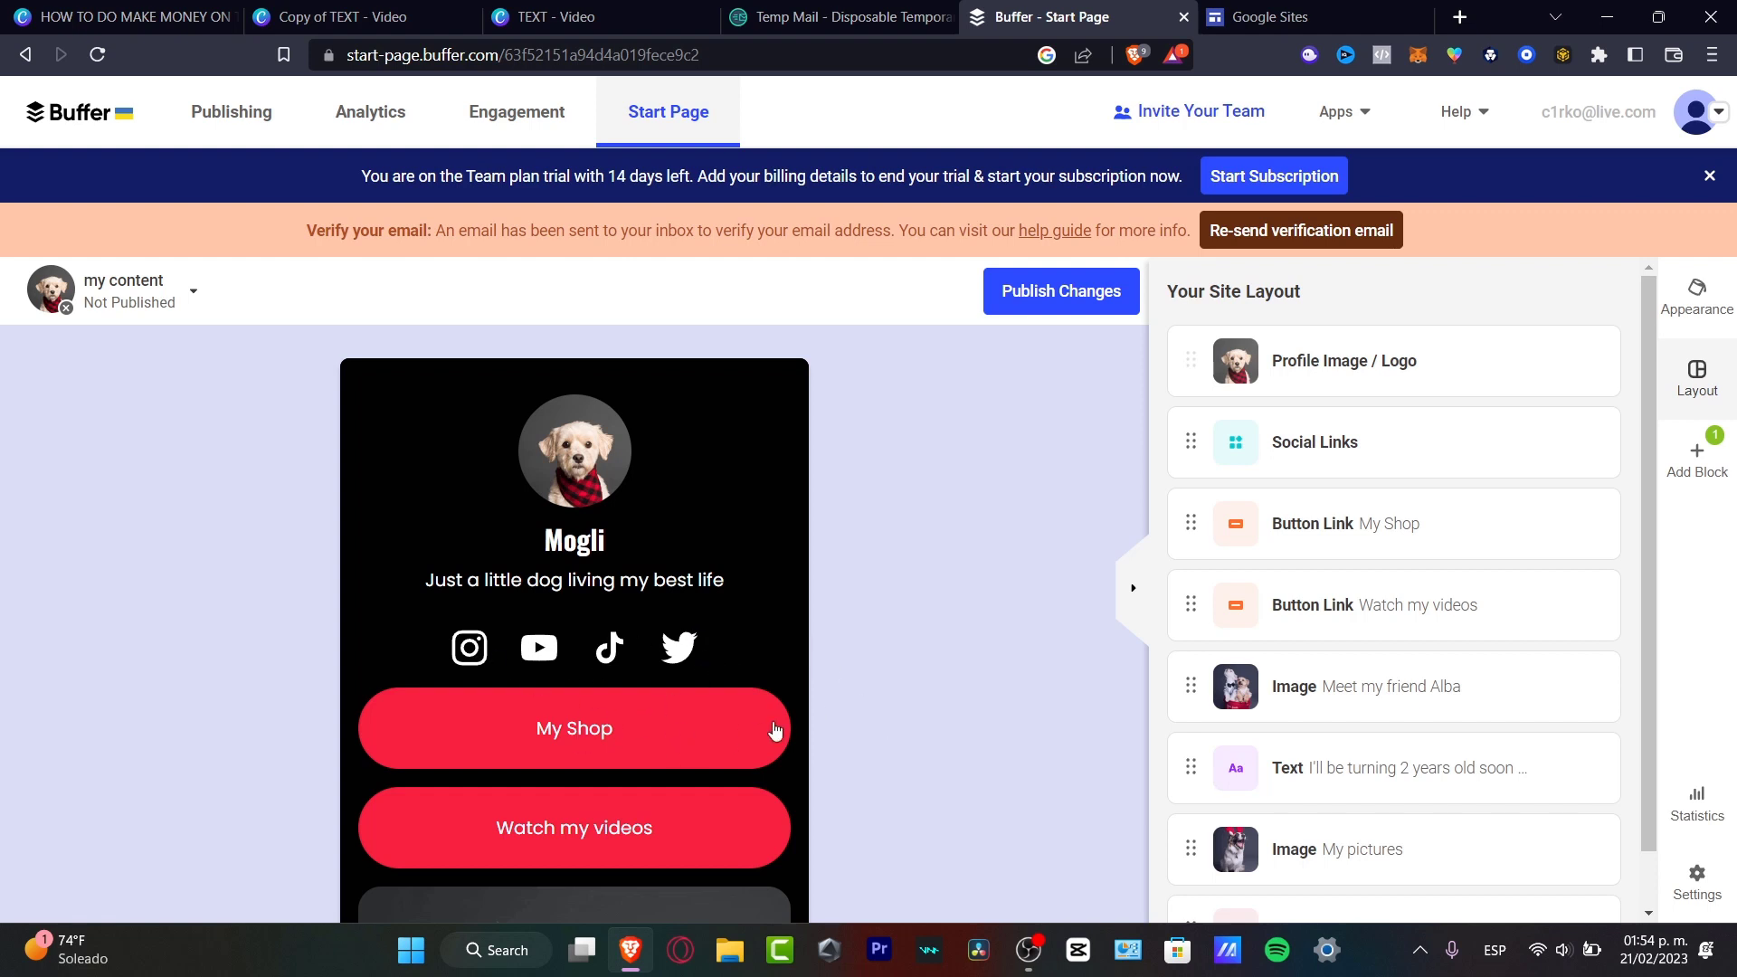
scroll(756, 786, down, 3)
scroll(789, 680, down, 4)
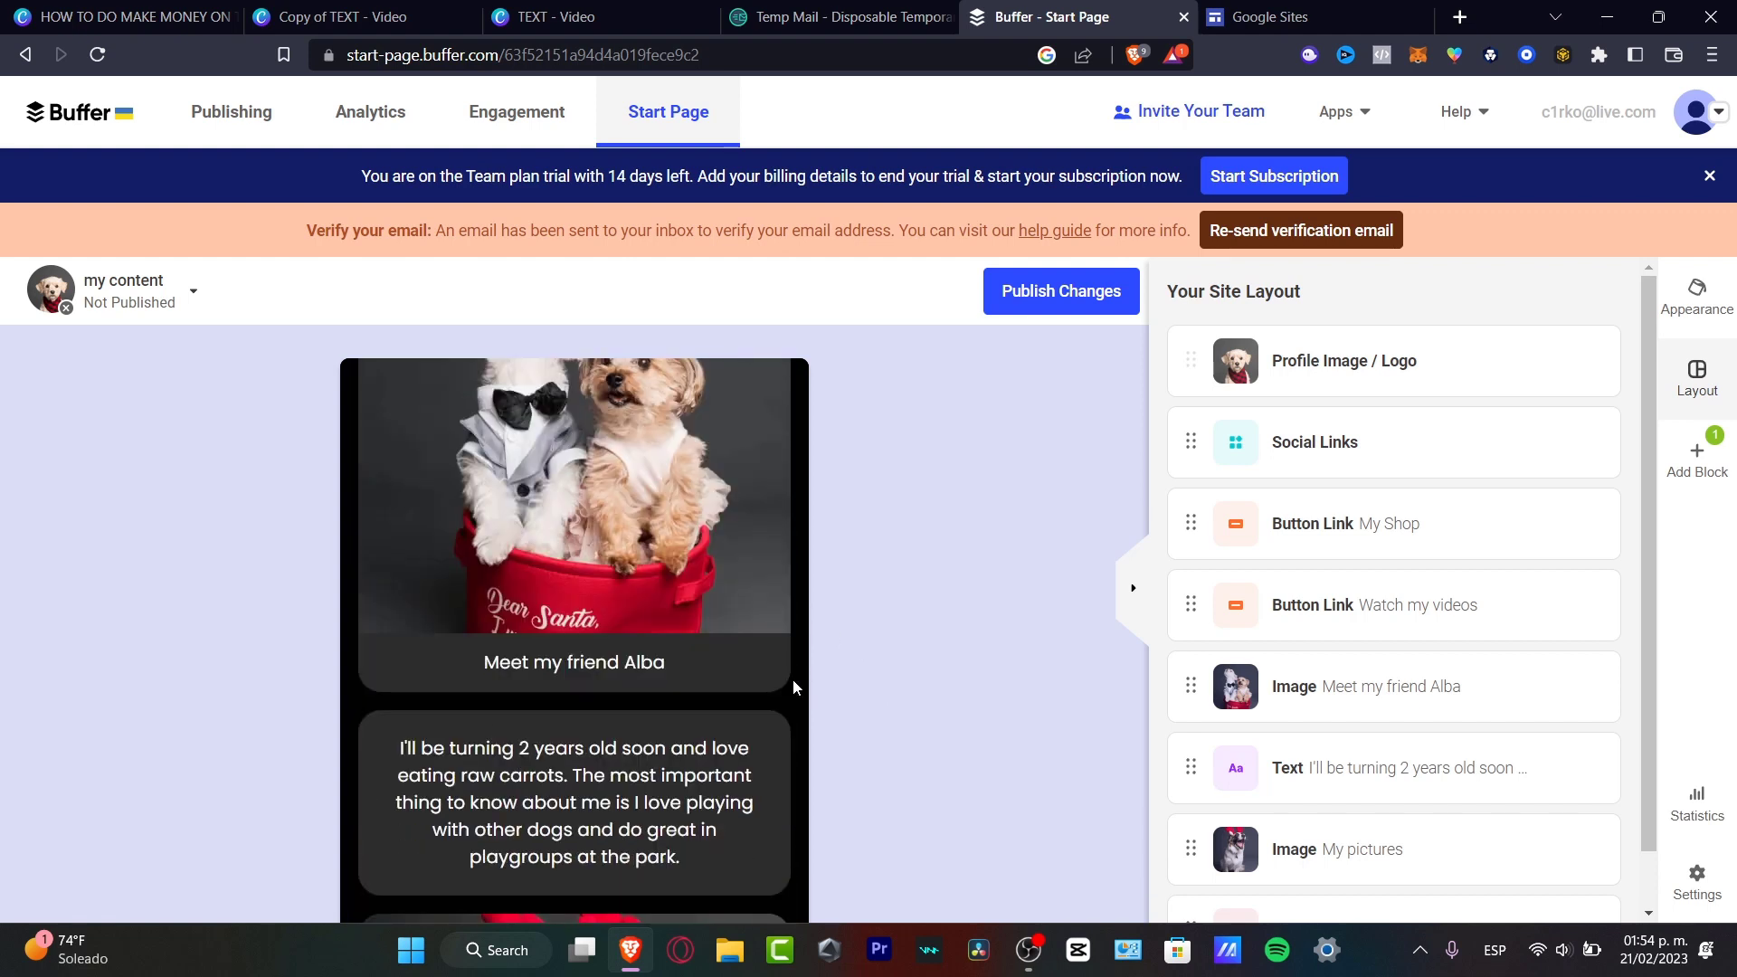
scroll(730, 685, down, 4)
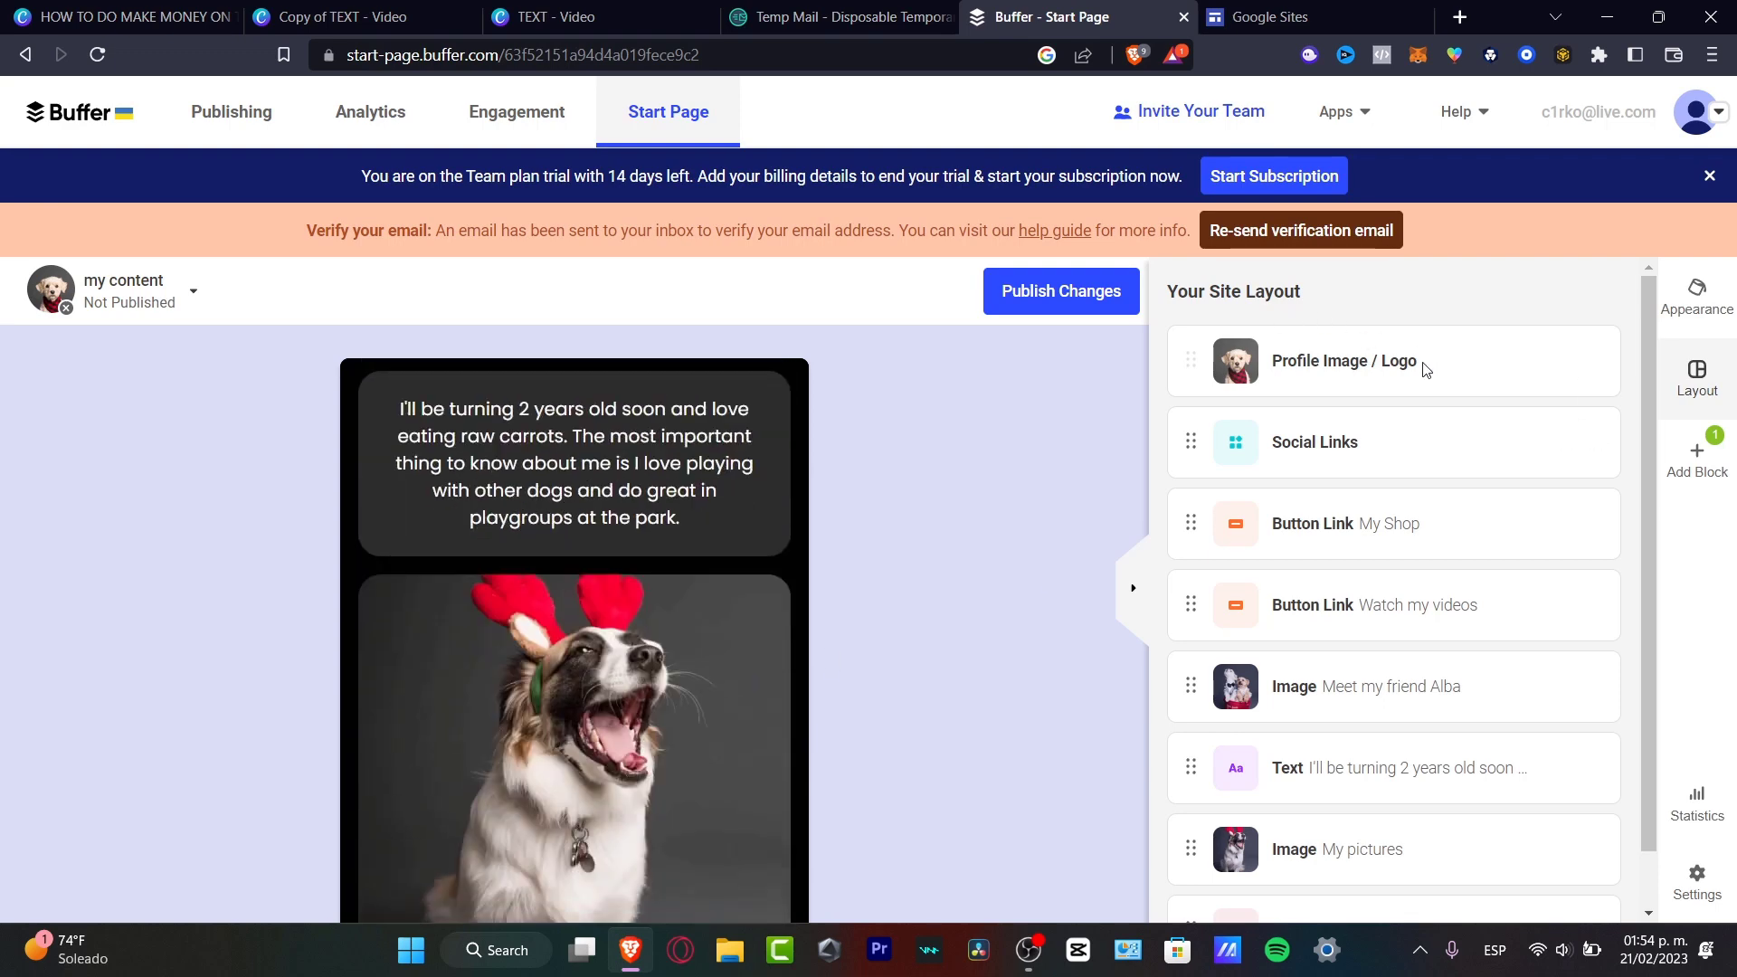
scroll(655, 623, up, 10)
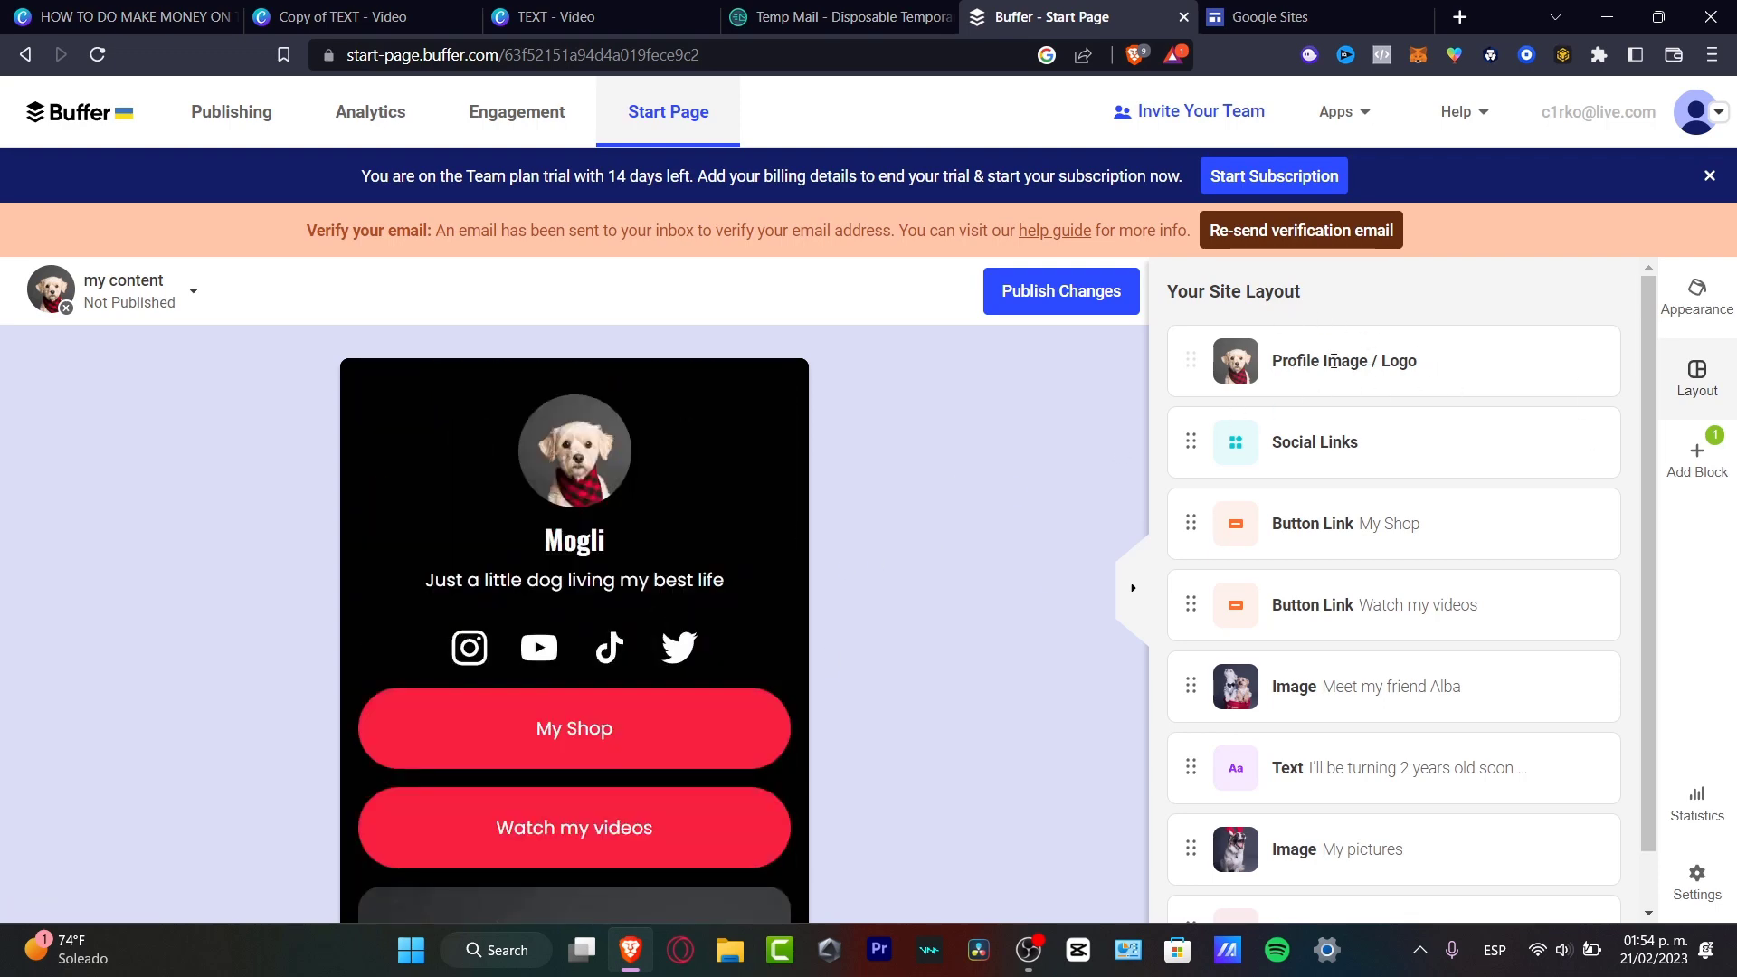
click(1303, 444)
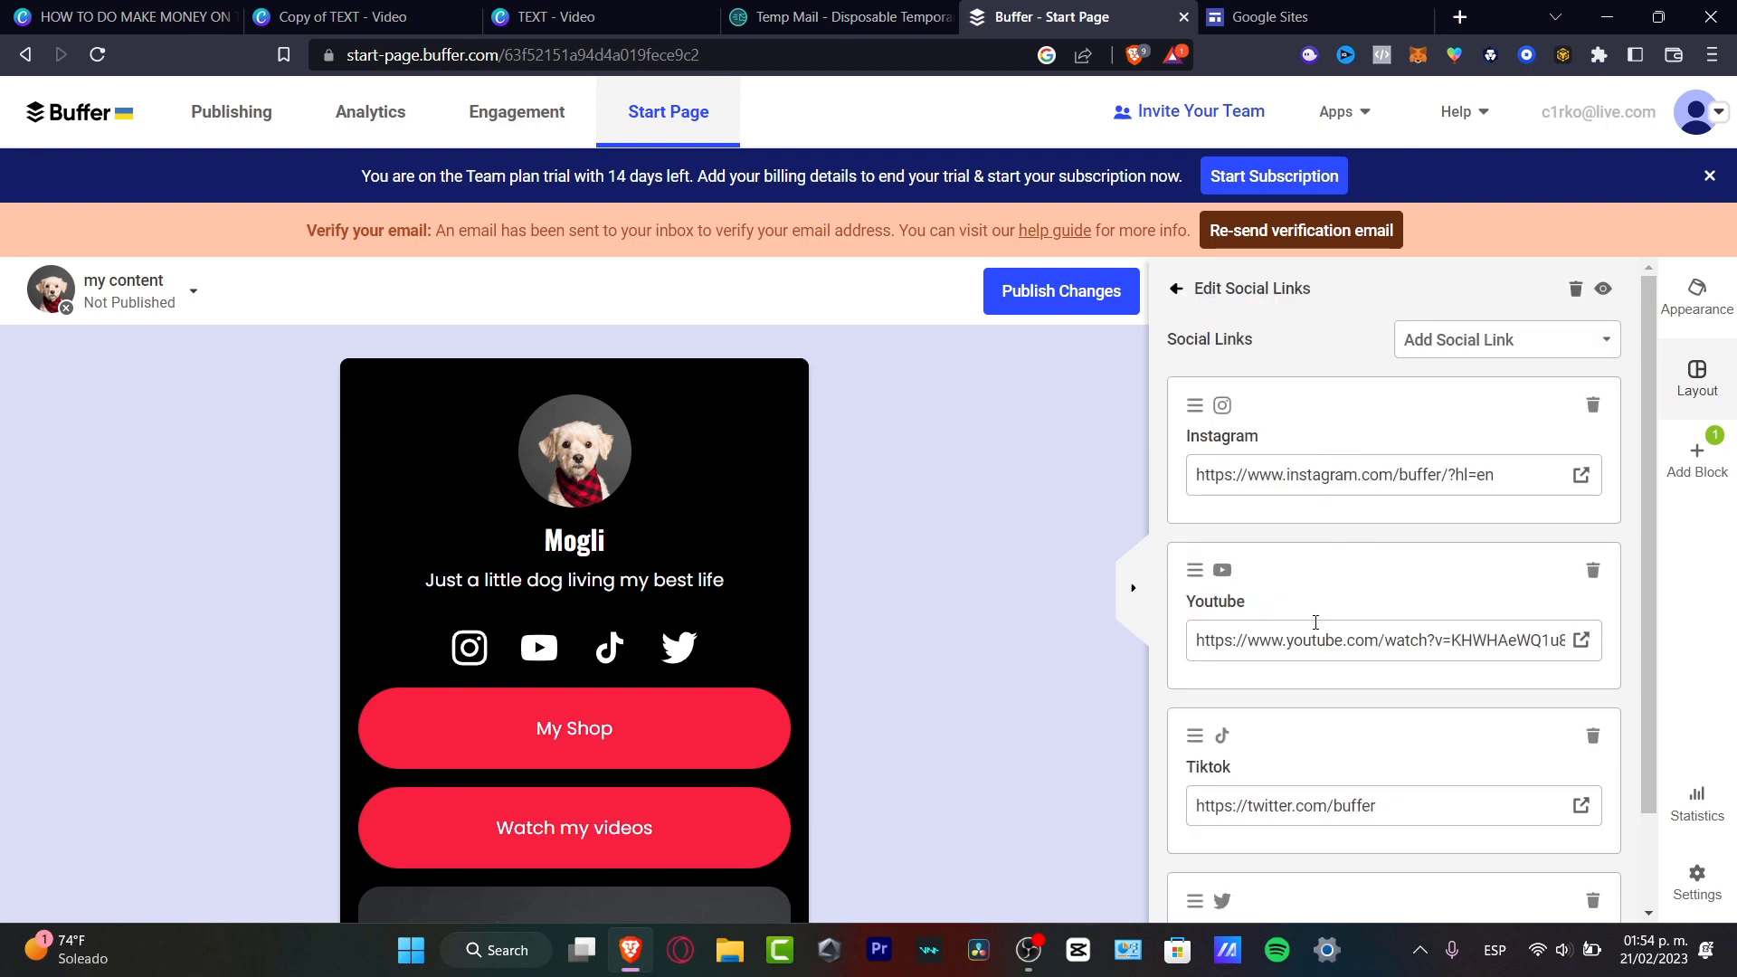
Delete the Twitter social link, browse addable platforms without adding one, and return to the layout
scroll(1455, 697, down, 2)
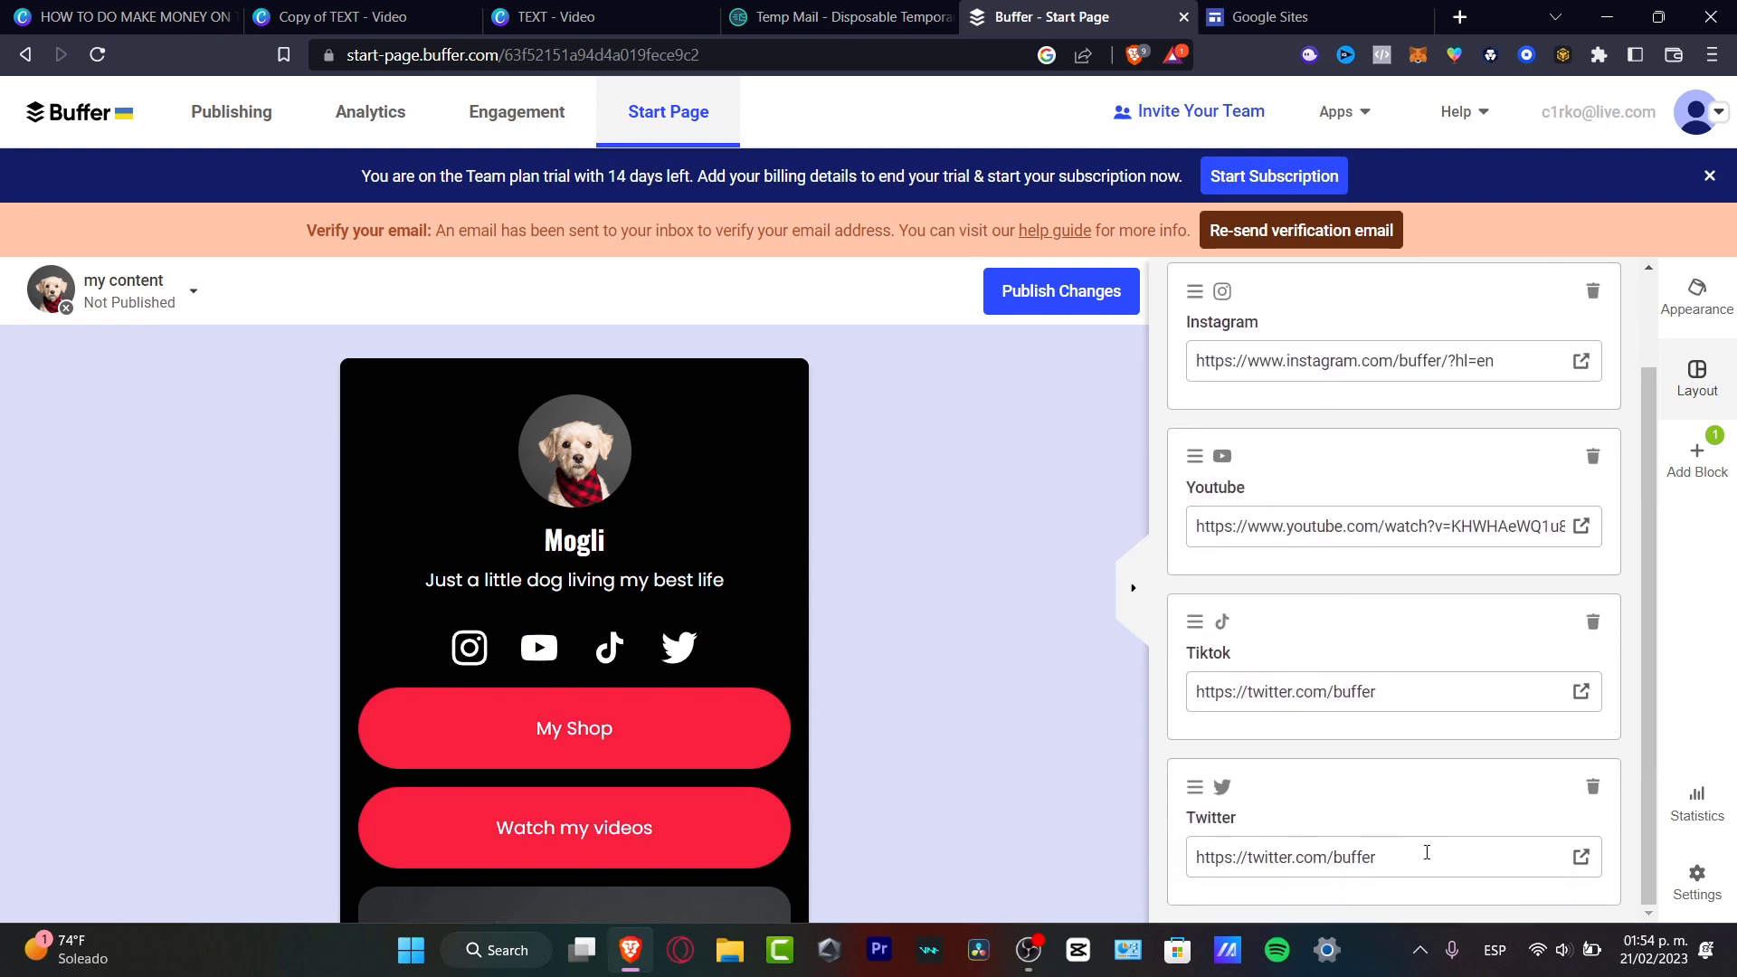
click(1592, 786)
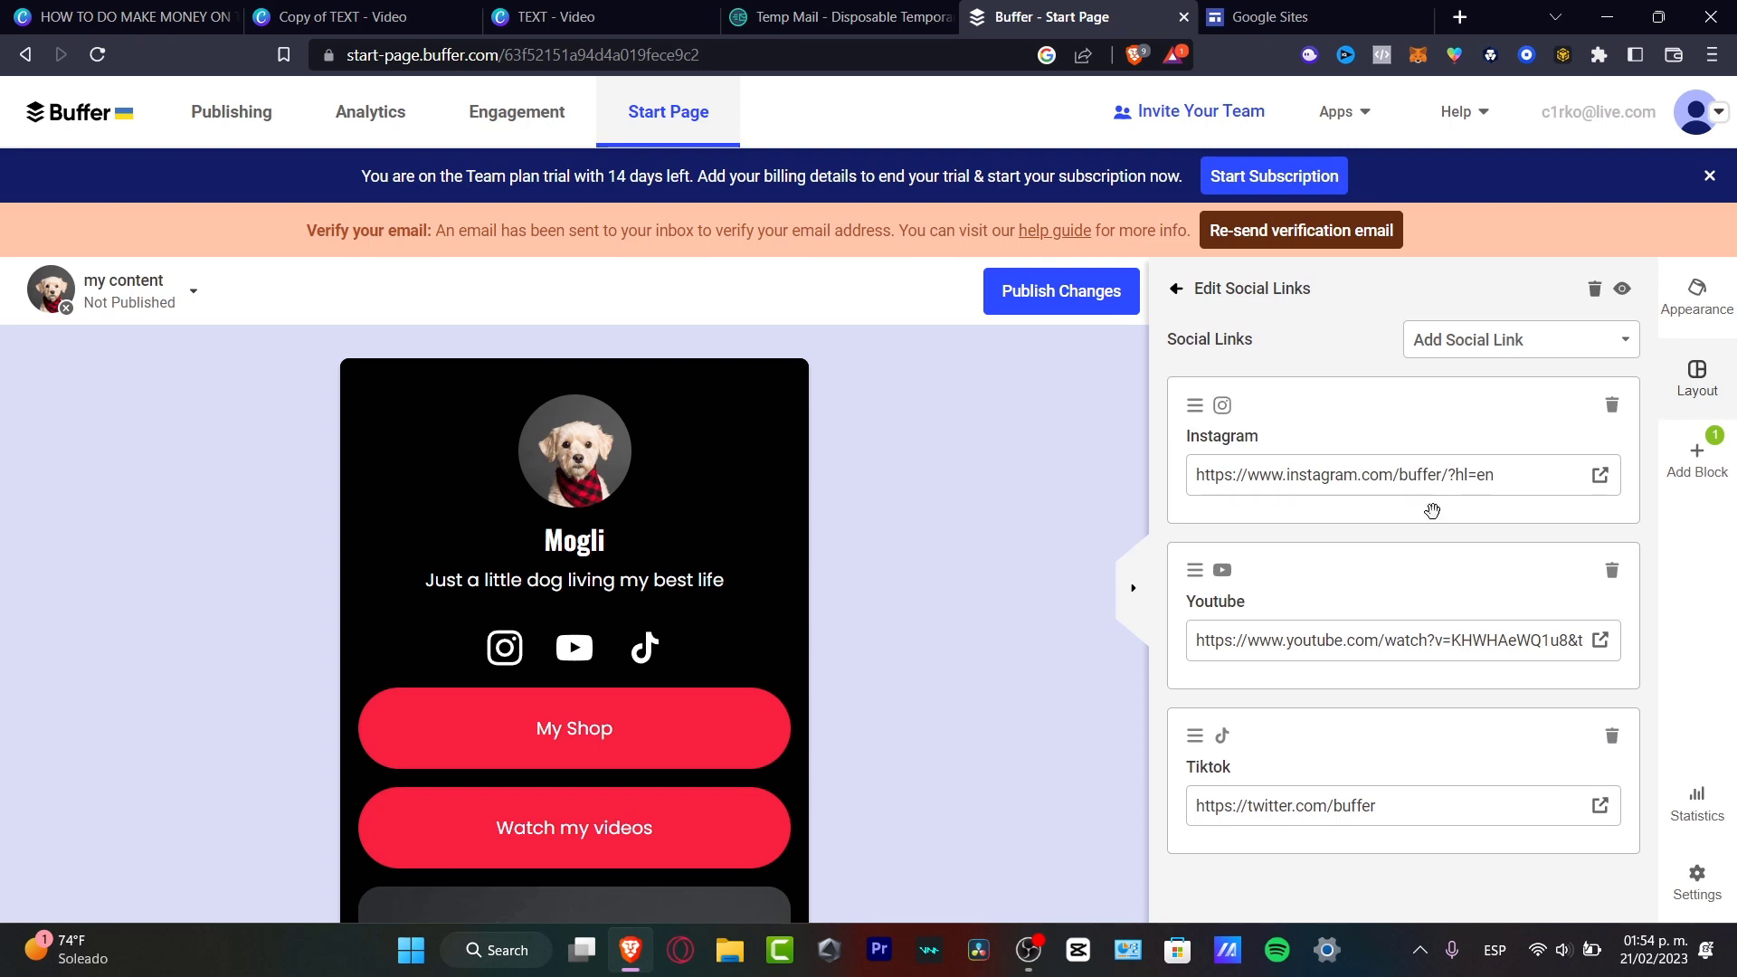
click(1502, 342)
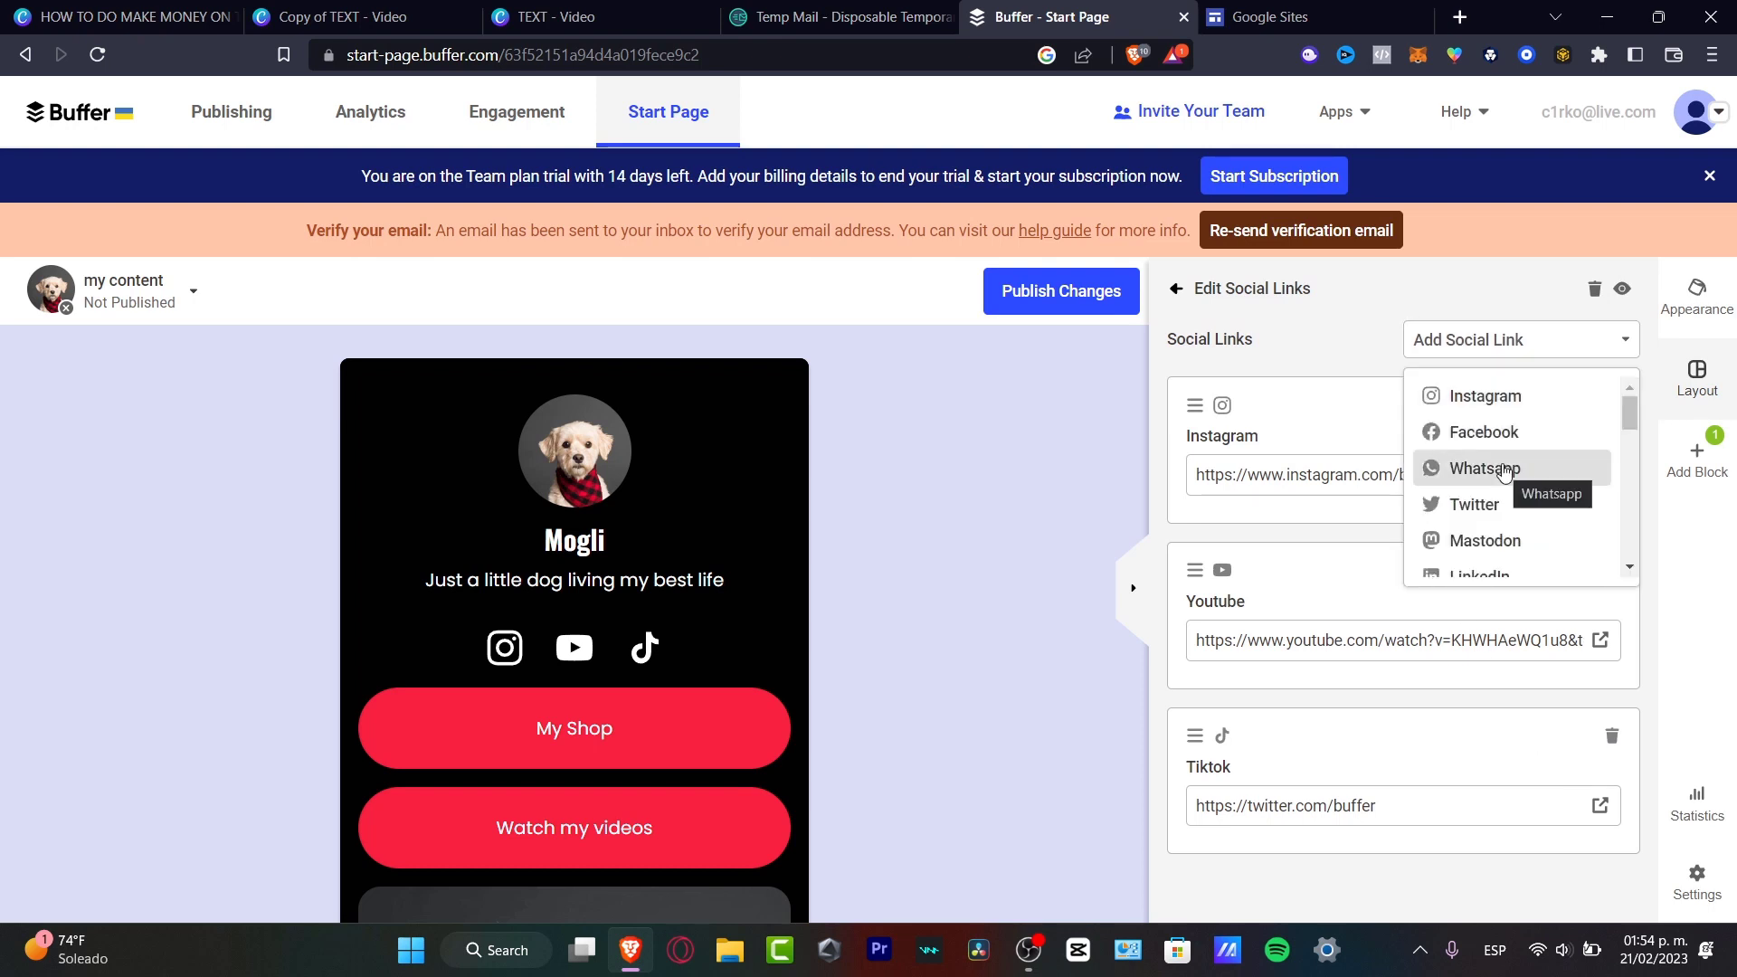
scroll(1504, 477, down, 3)
scroll(1504, 477, down, 2)
scroll(1490, 525, up, 6)
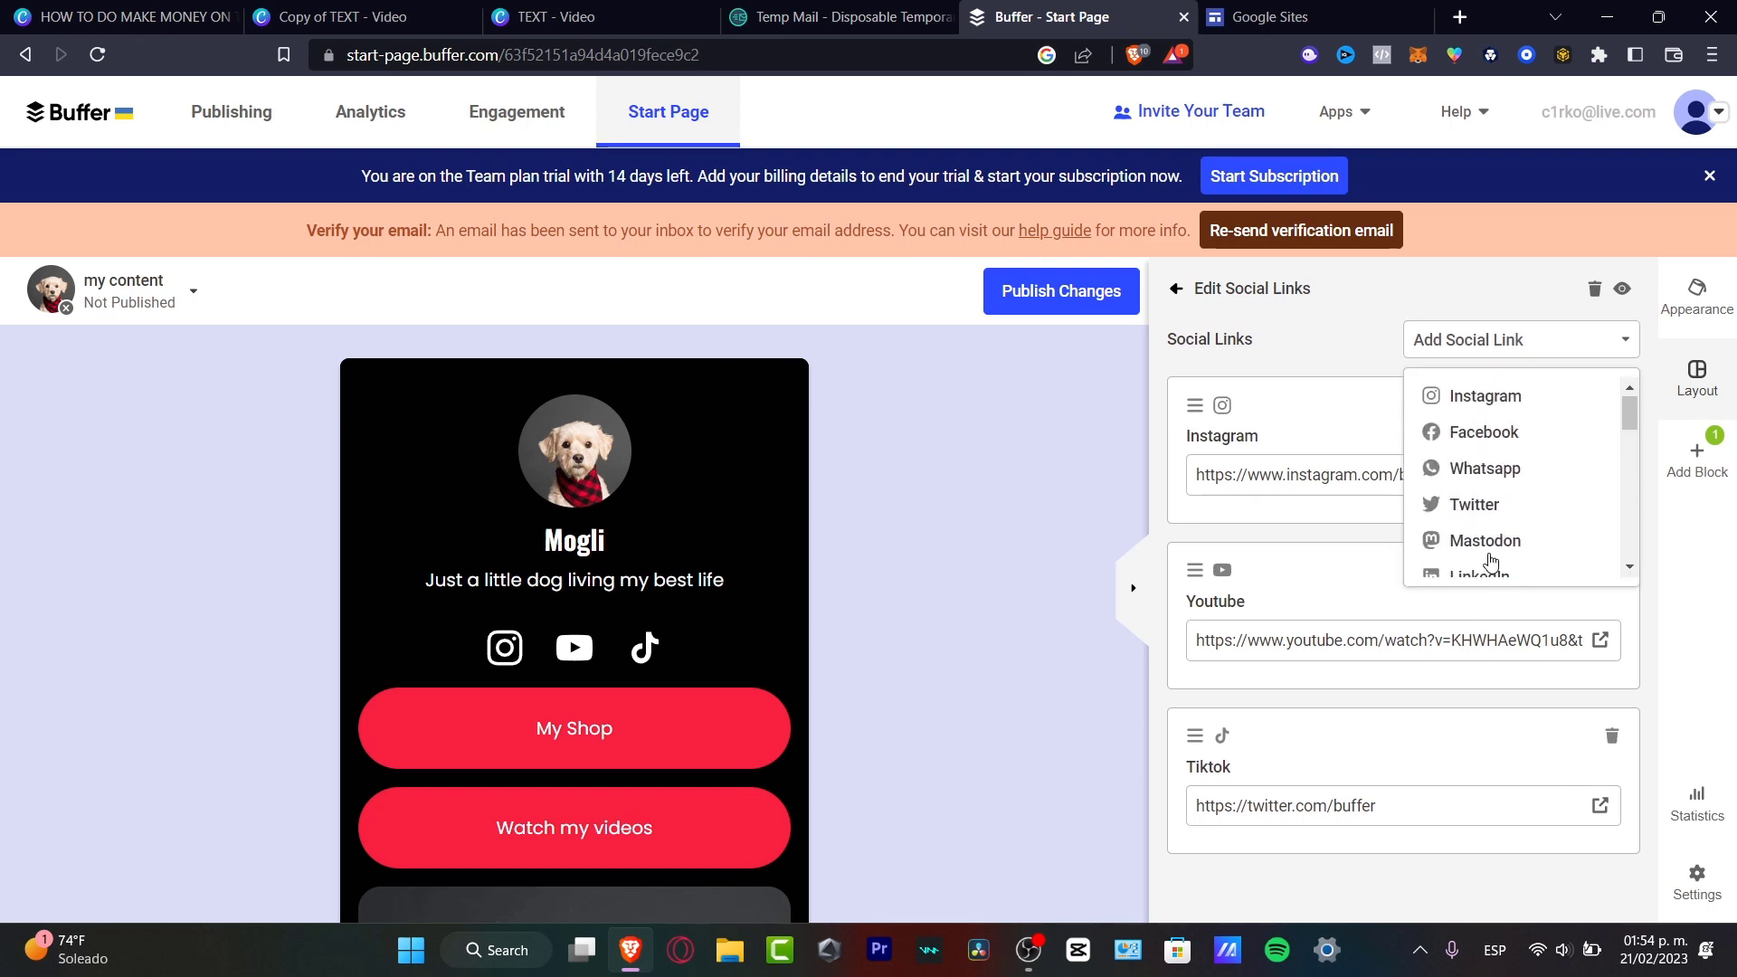
click(1518, 310)
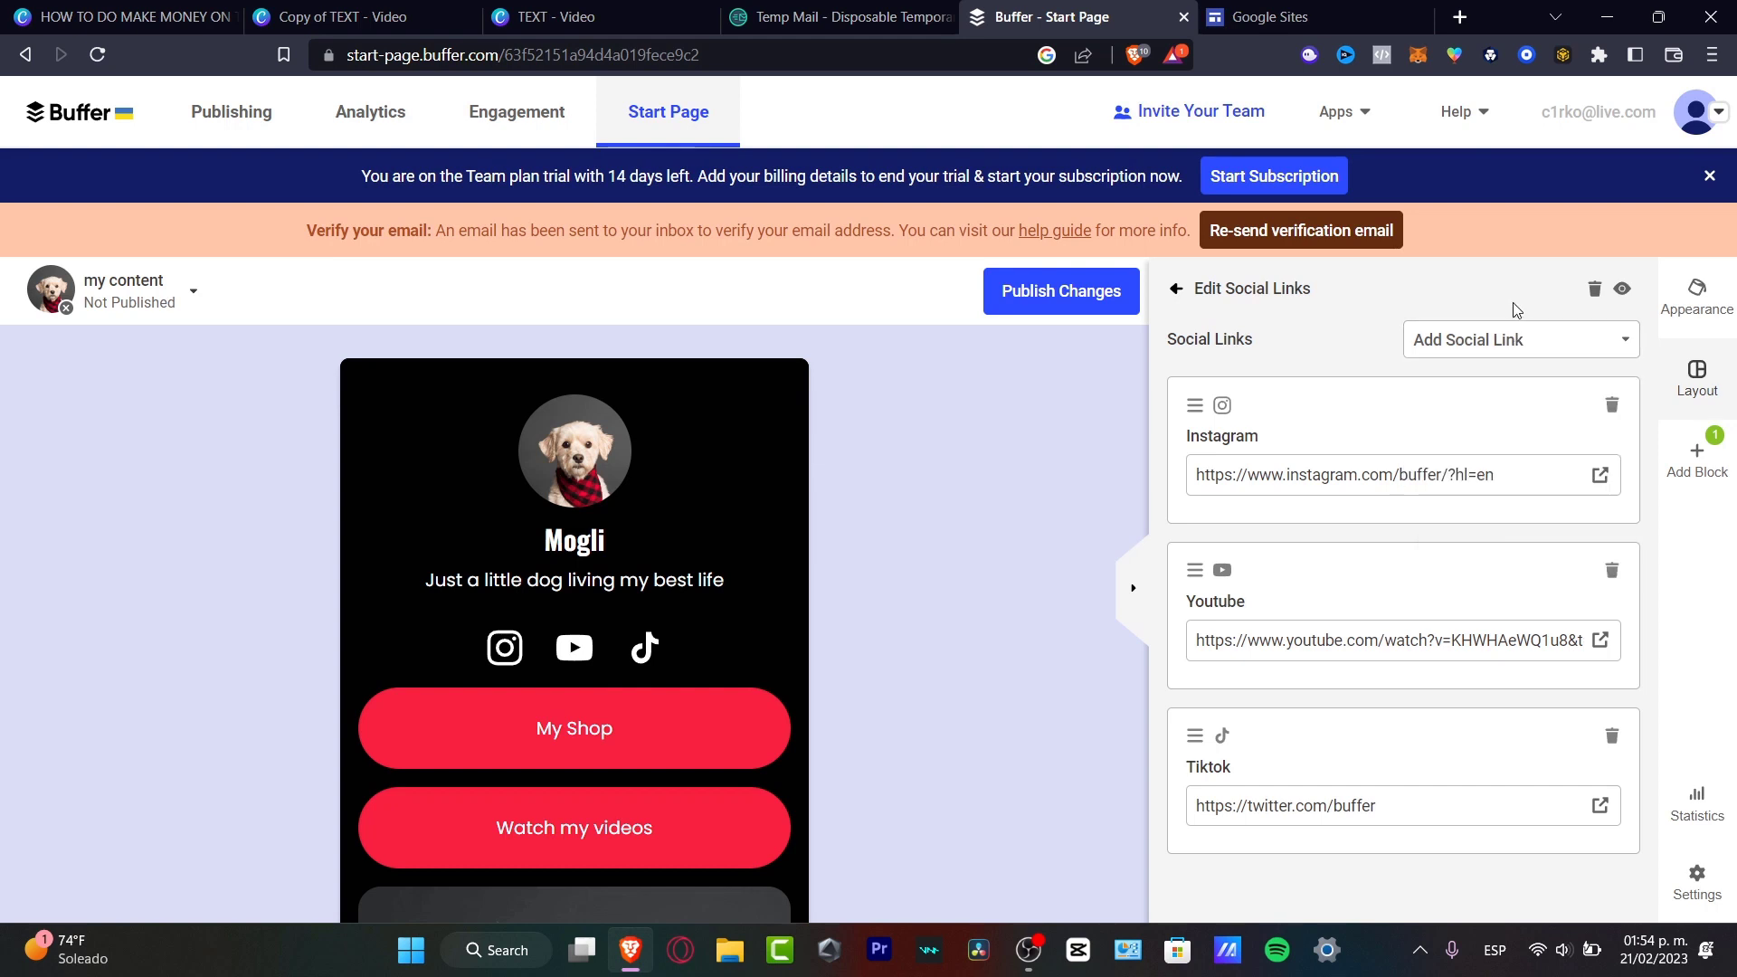
click(1177, 292)
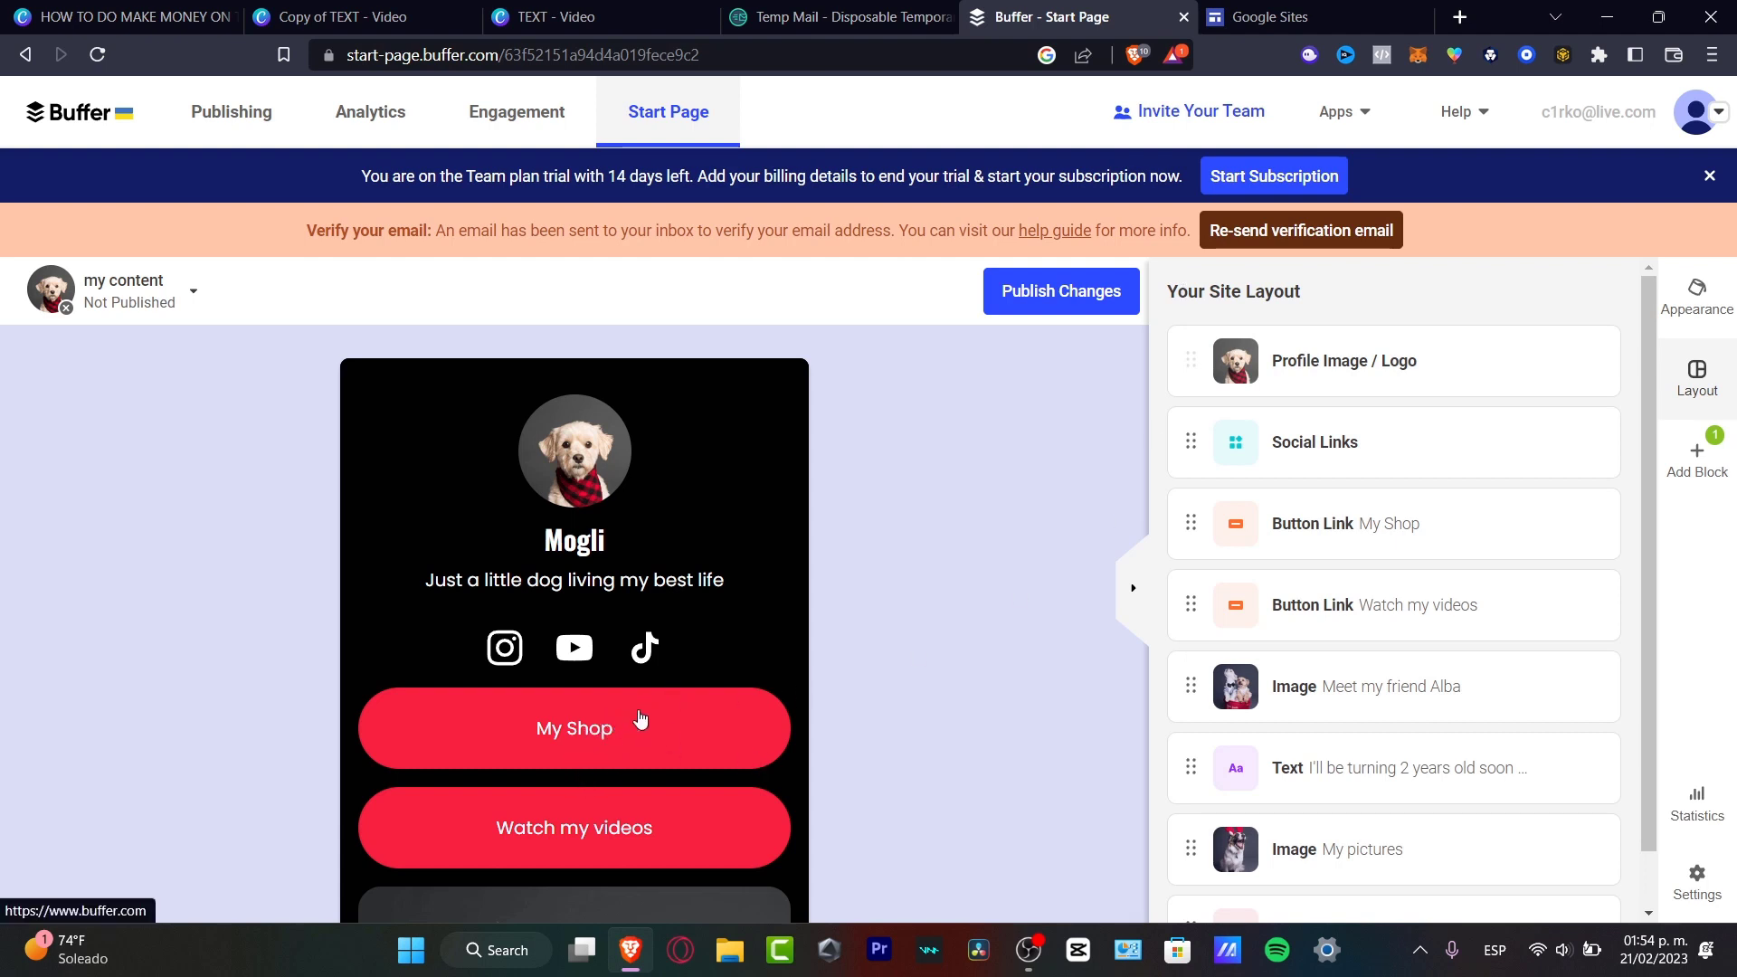
click(1328, 543)
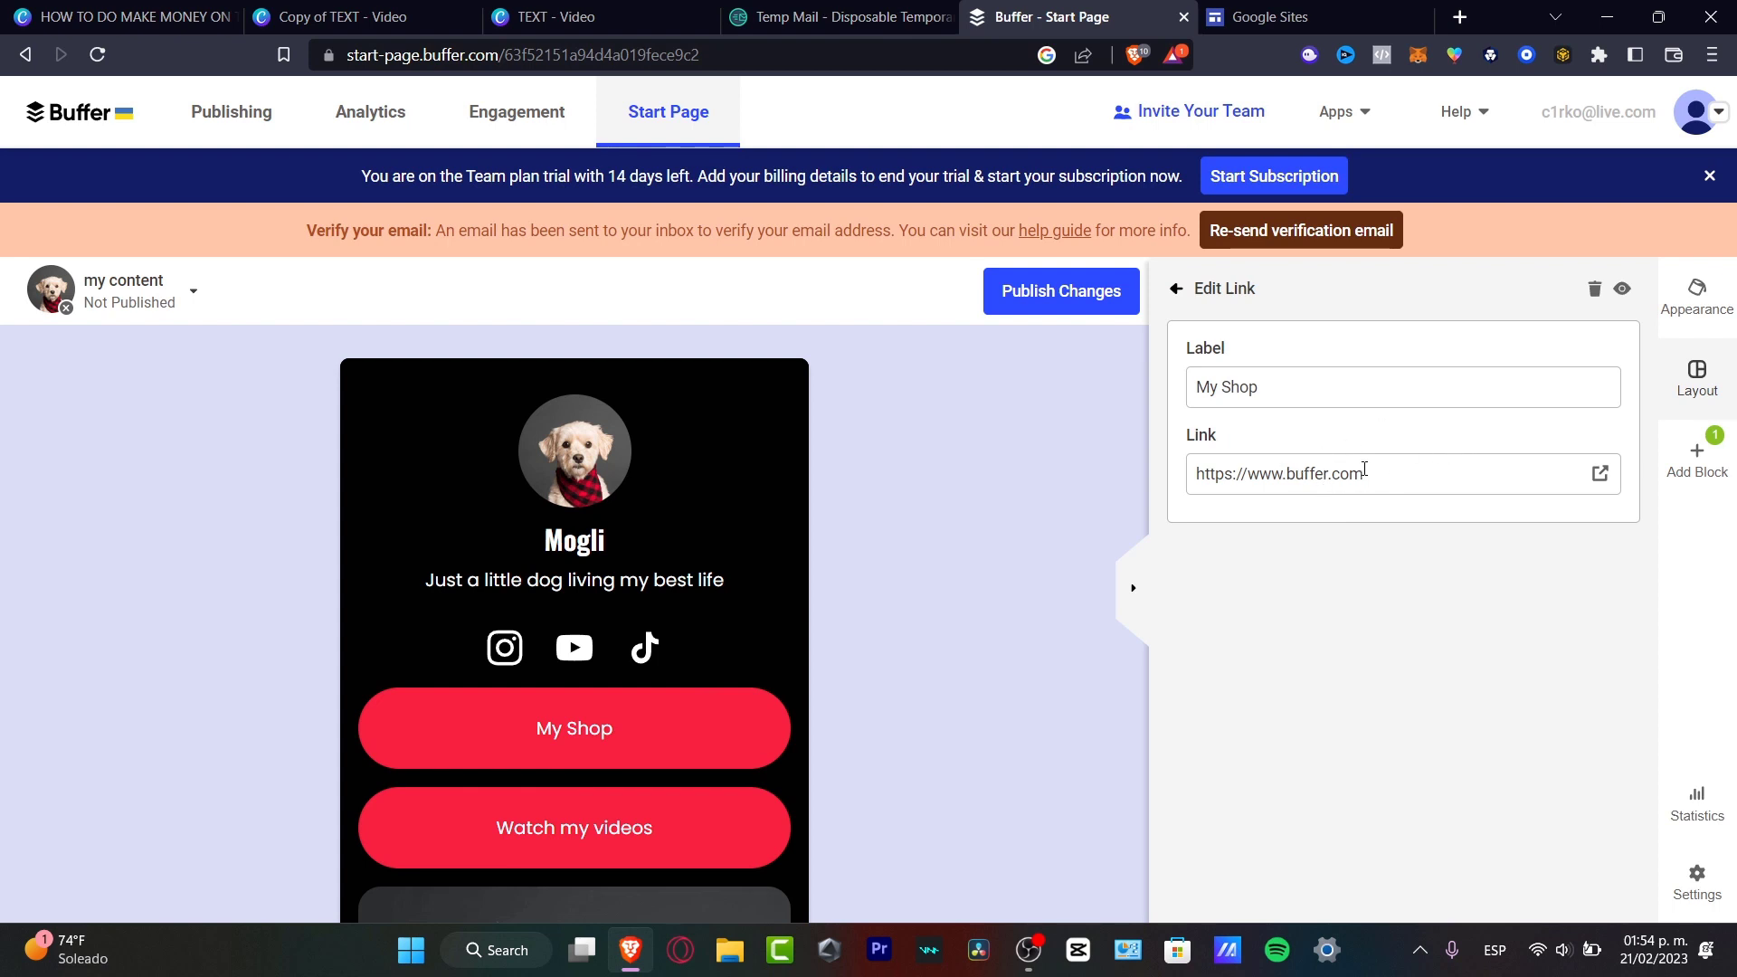
double_click(1302, 473)
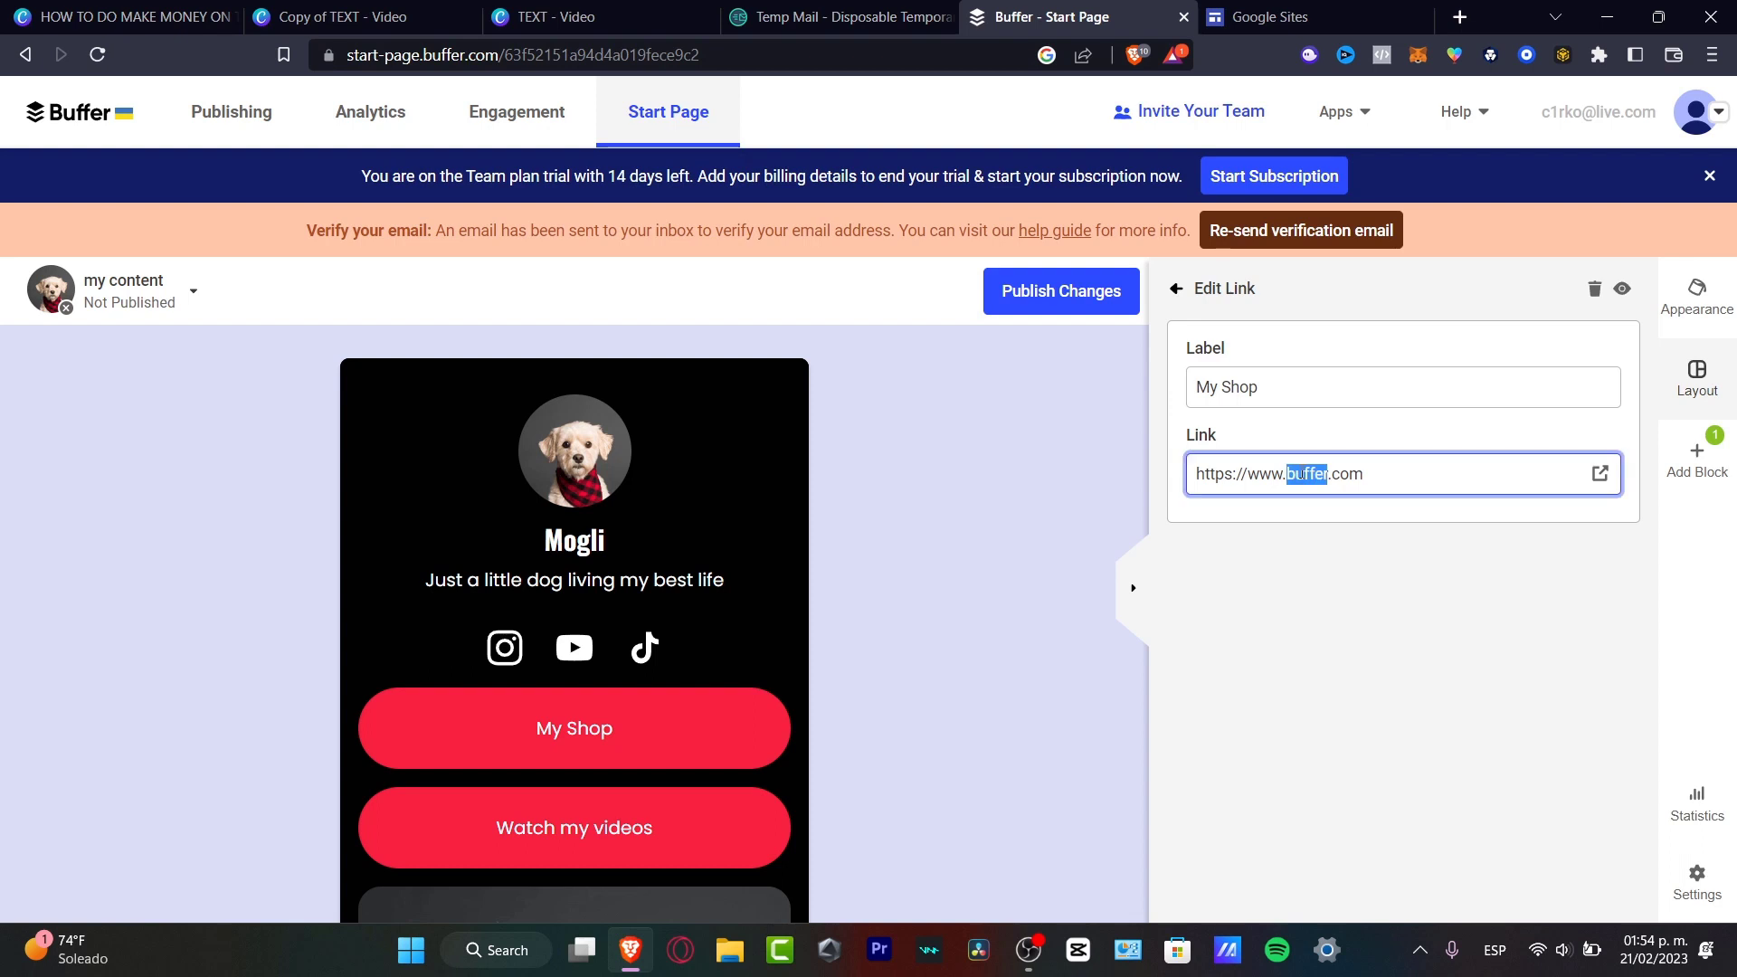
text(amazoon)
click(1339, 473)
key(Delete)
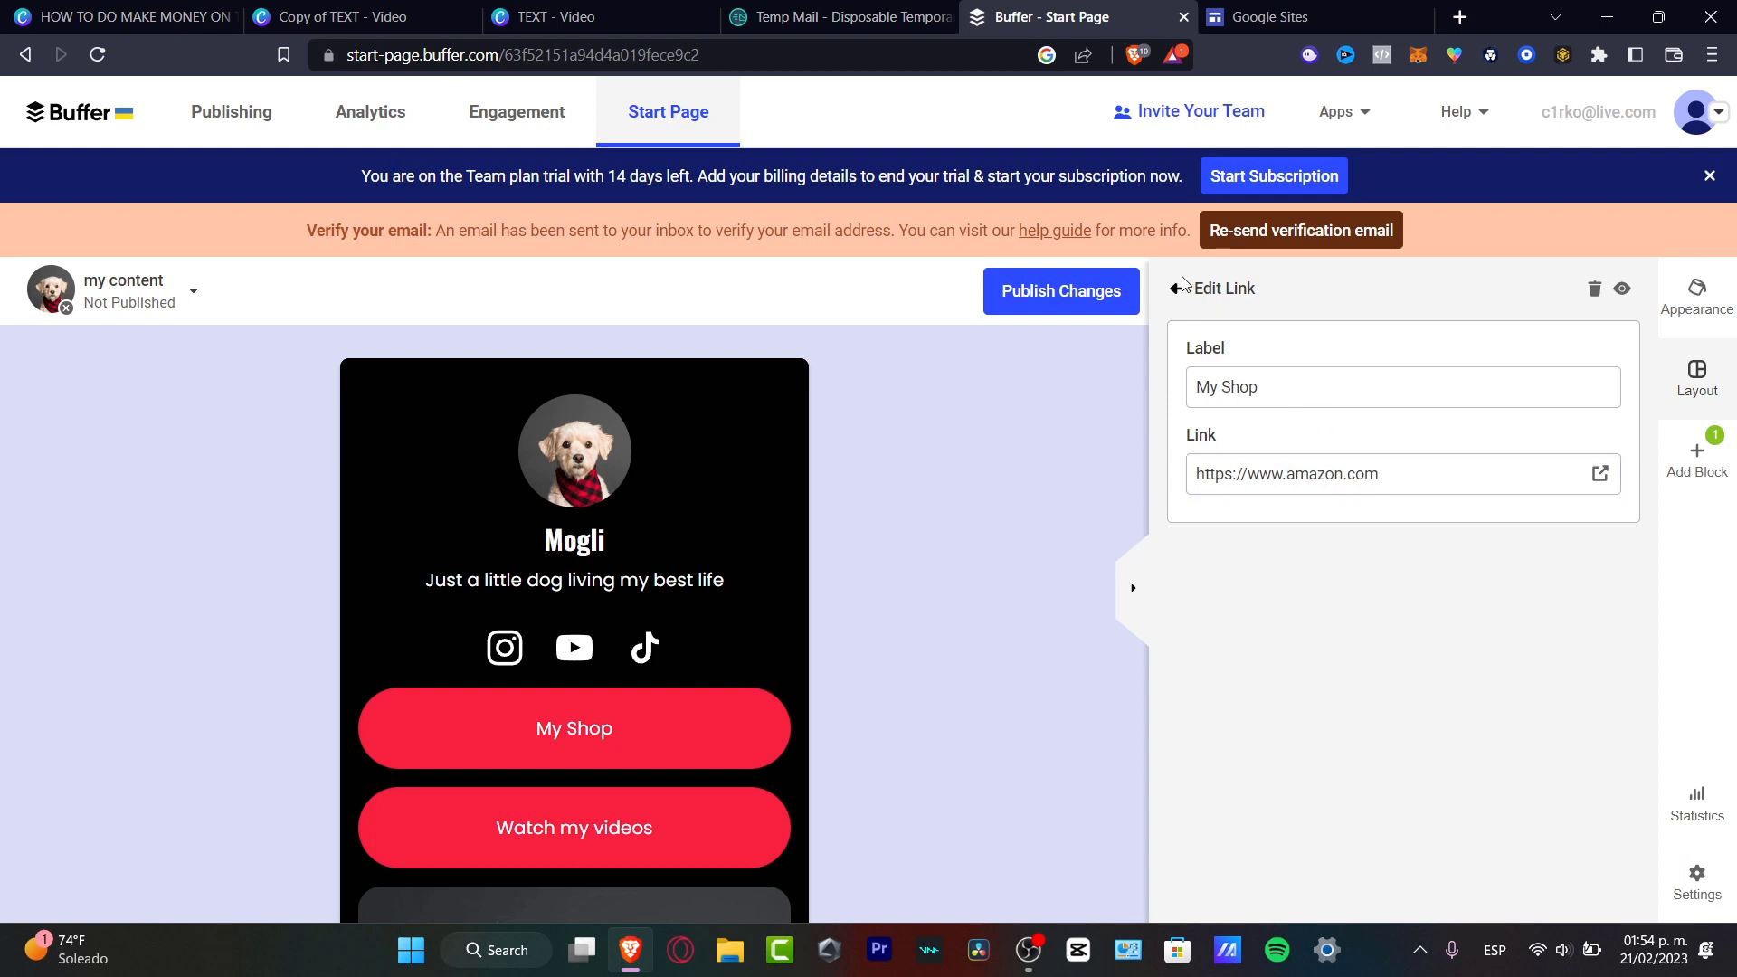
click(1113, 292)
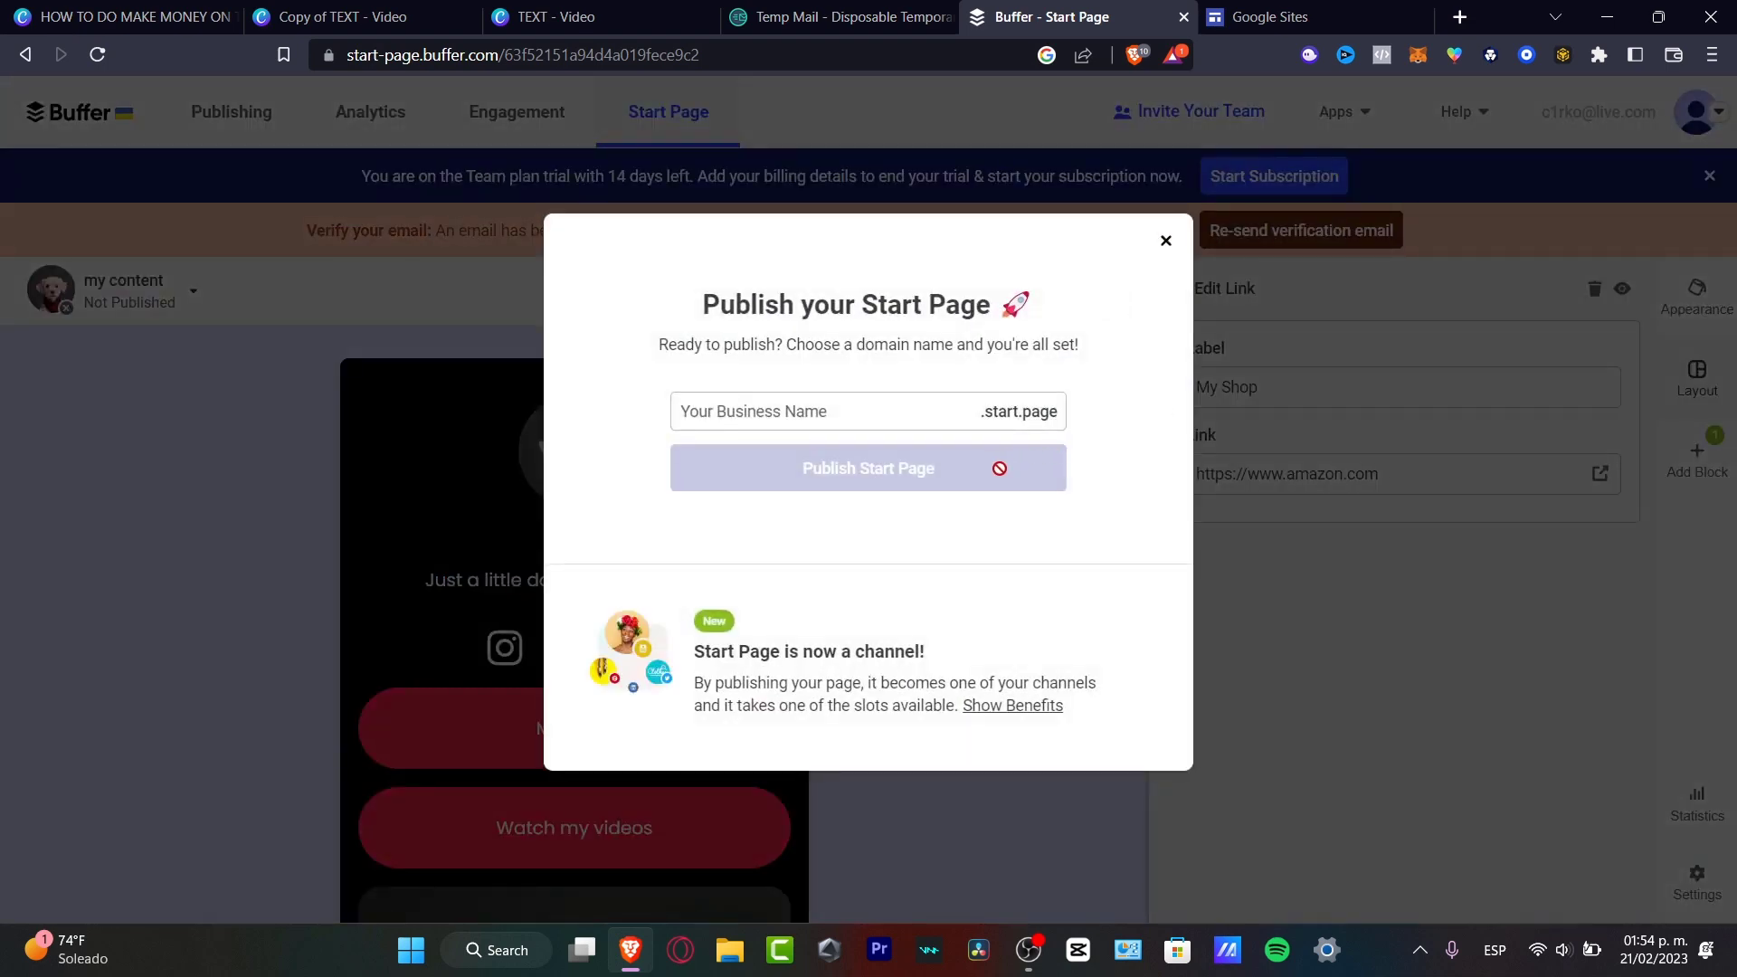
Publish the Start Page at techxpress.start.page after 'tech' proved taken, and copy its link
click(841, 415)
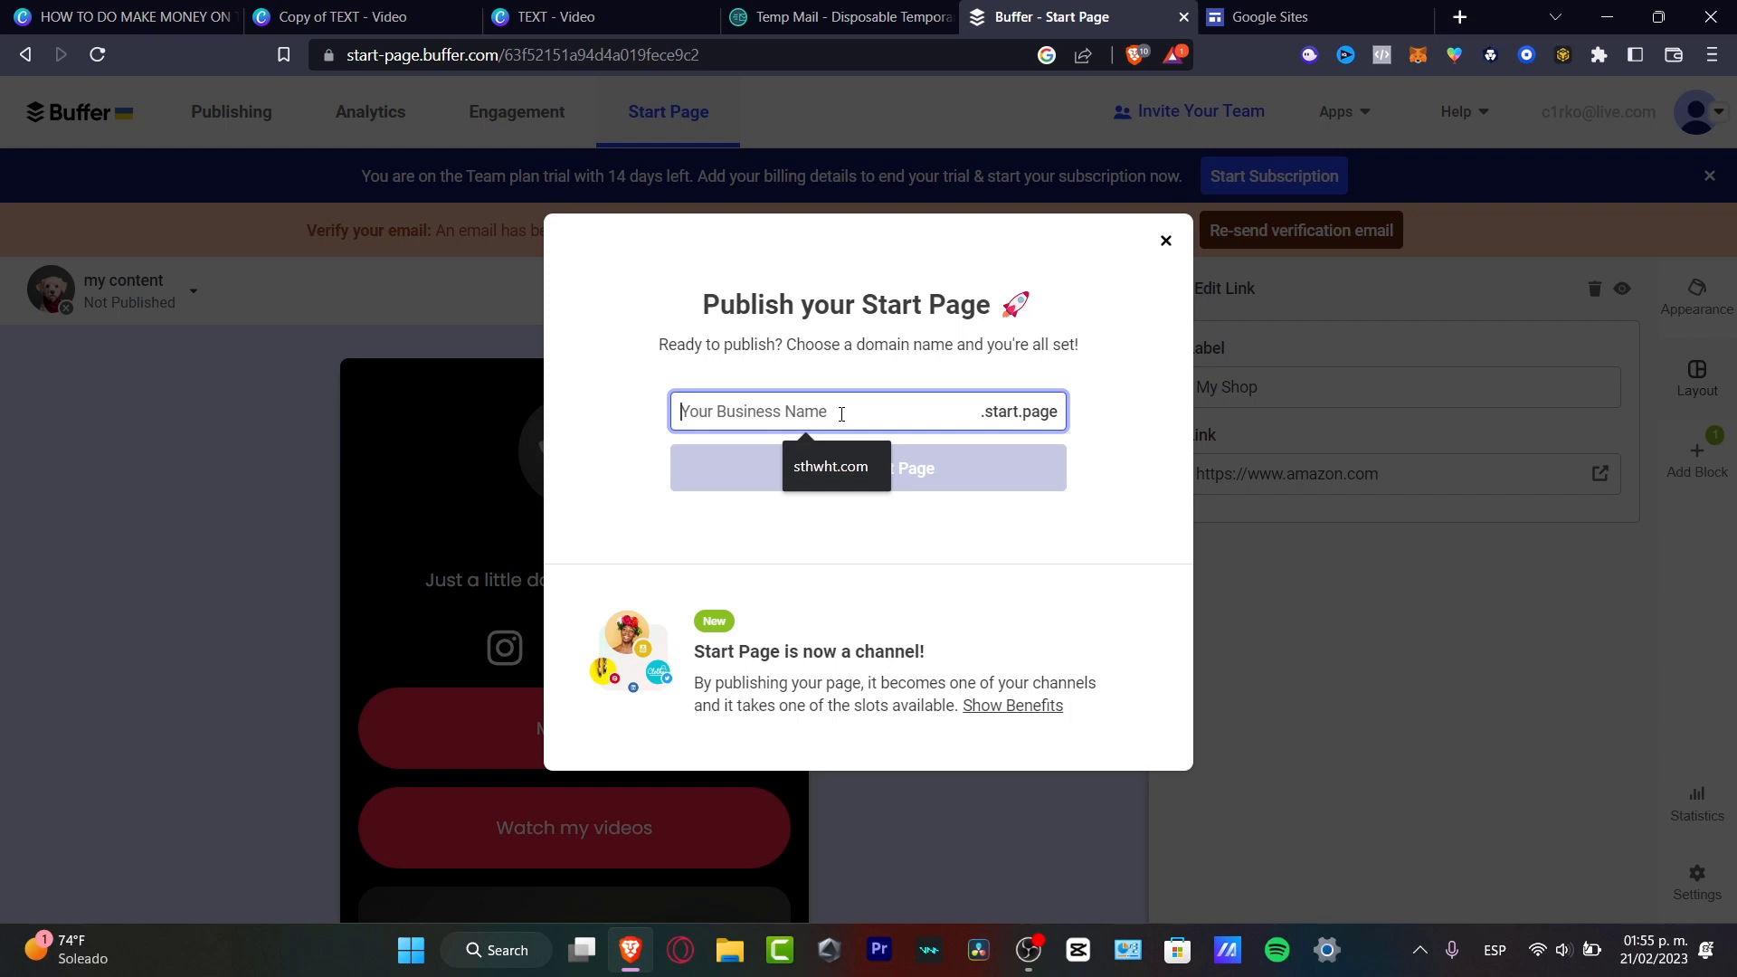
text(tech)
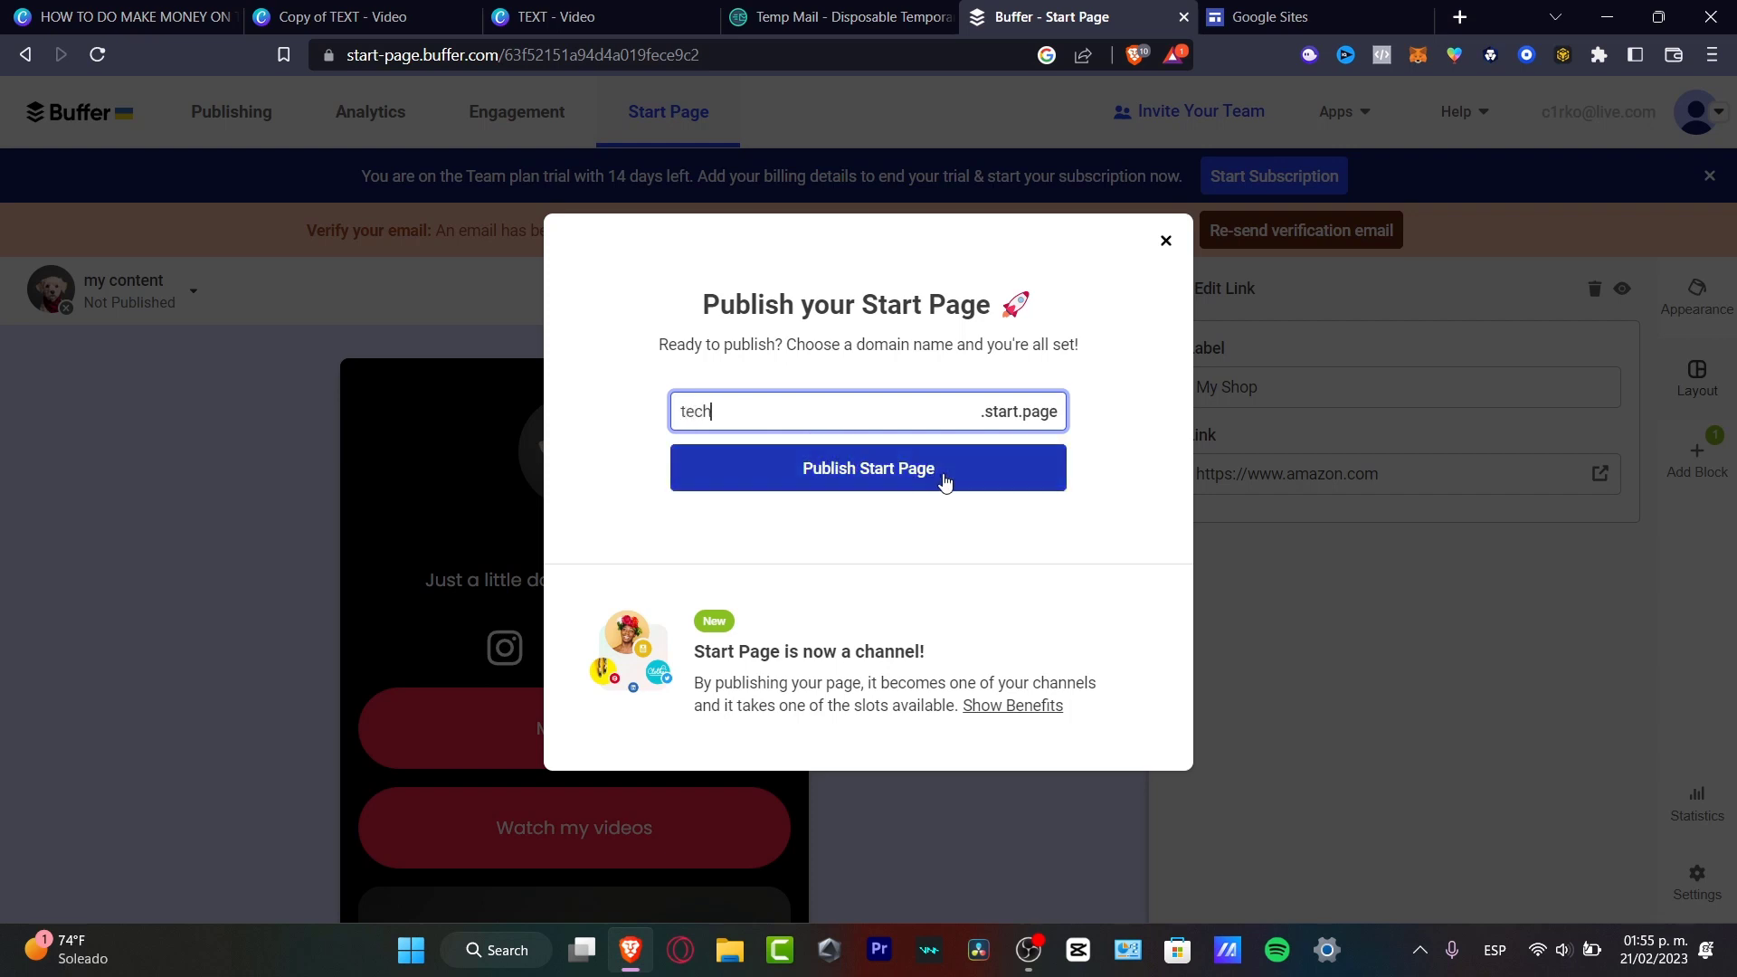
click(940, 479)
click(862, 396)
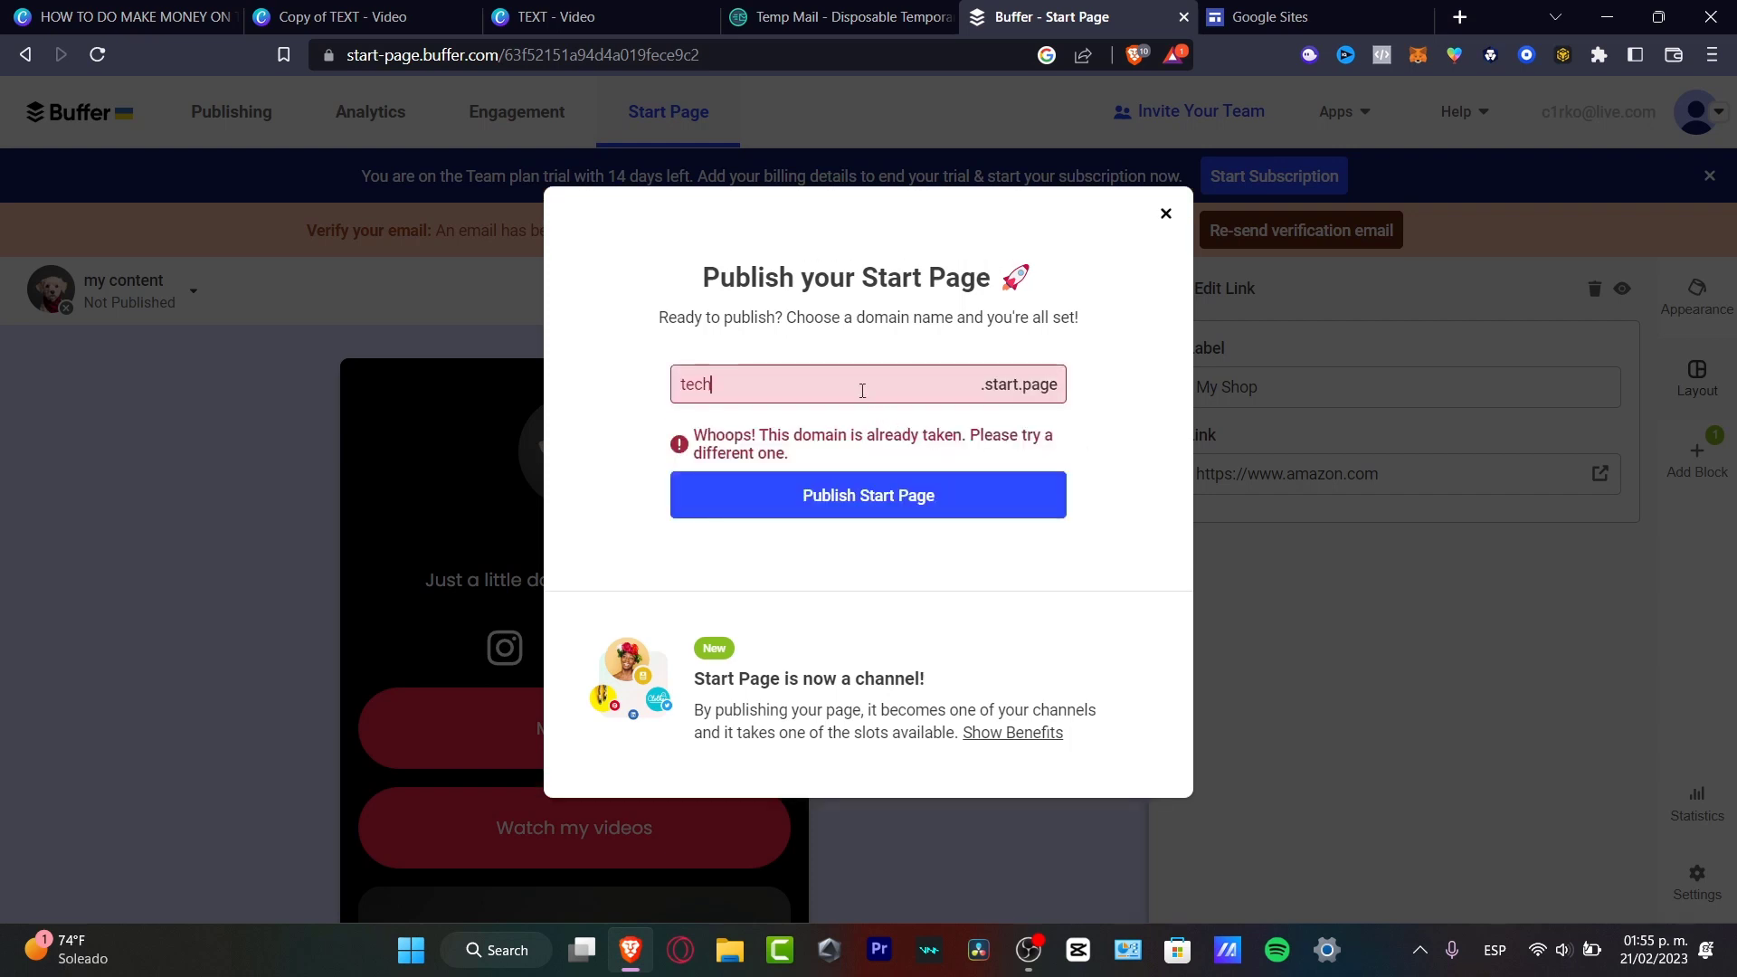
text(xpress)
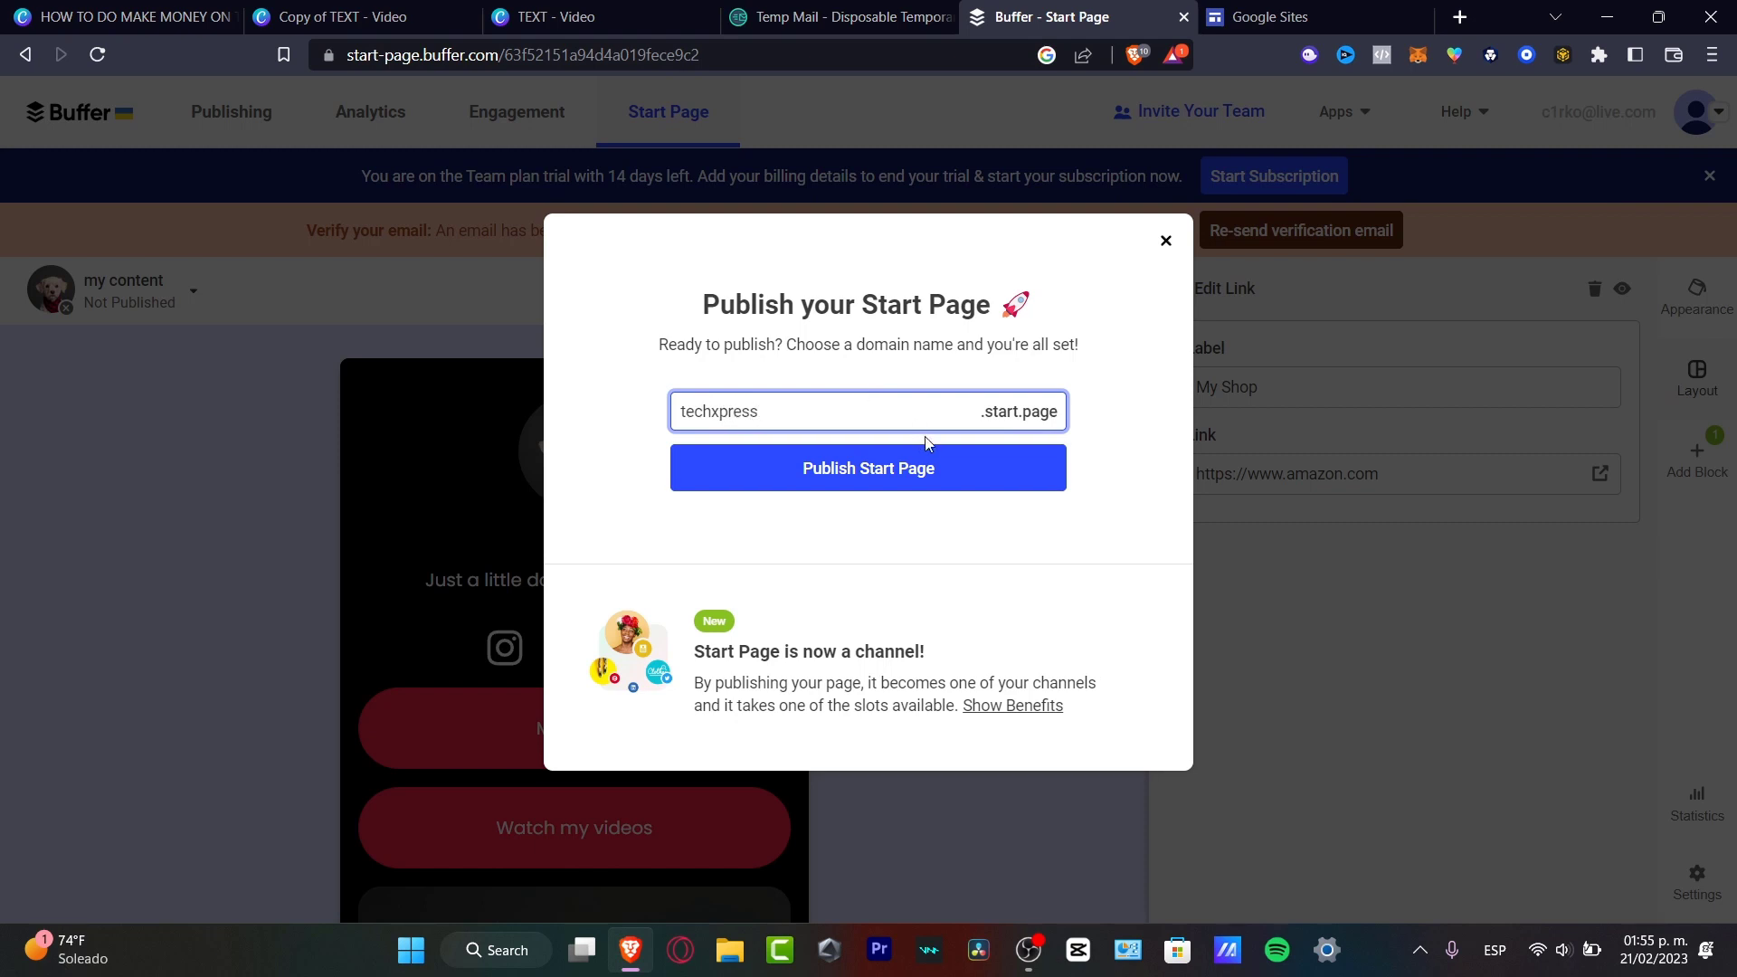
click(950, 459)
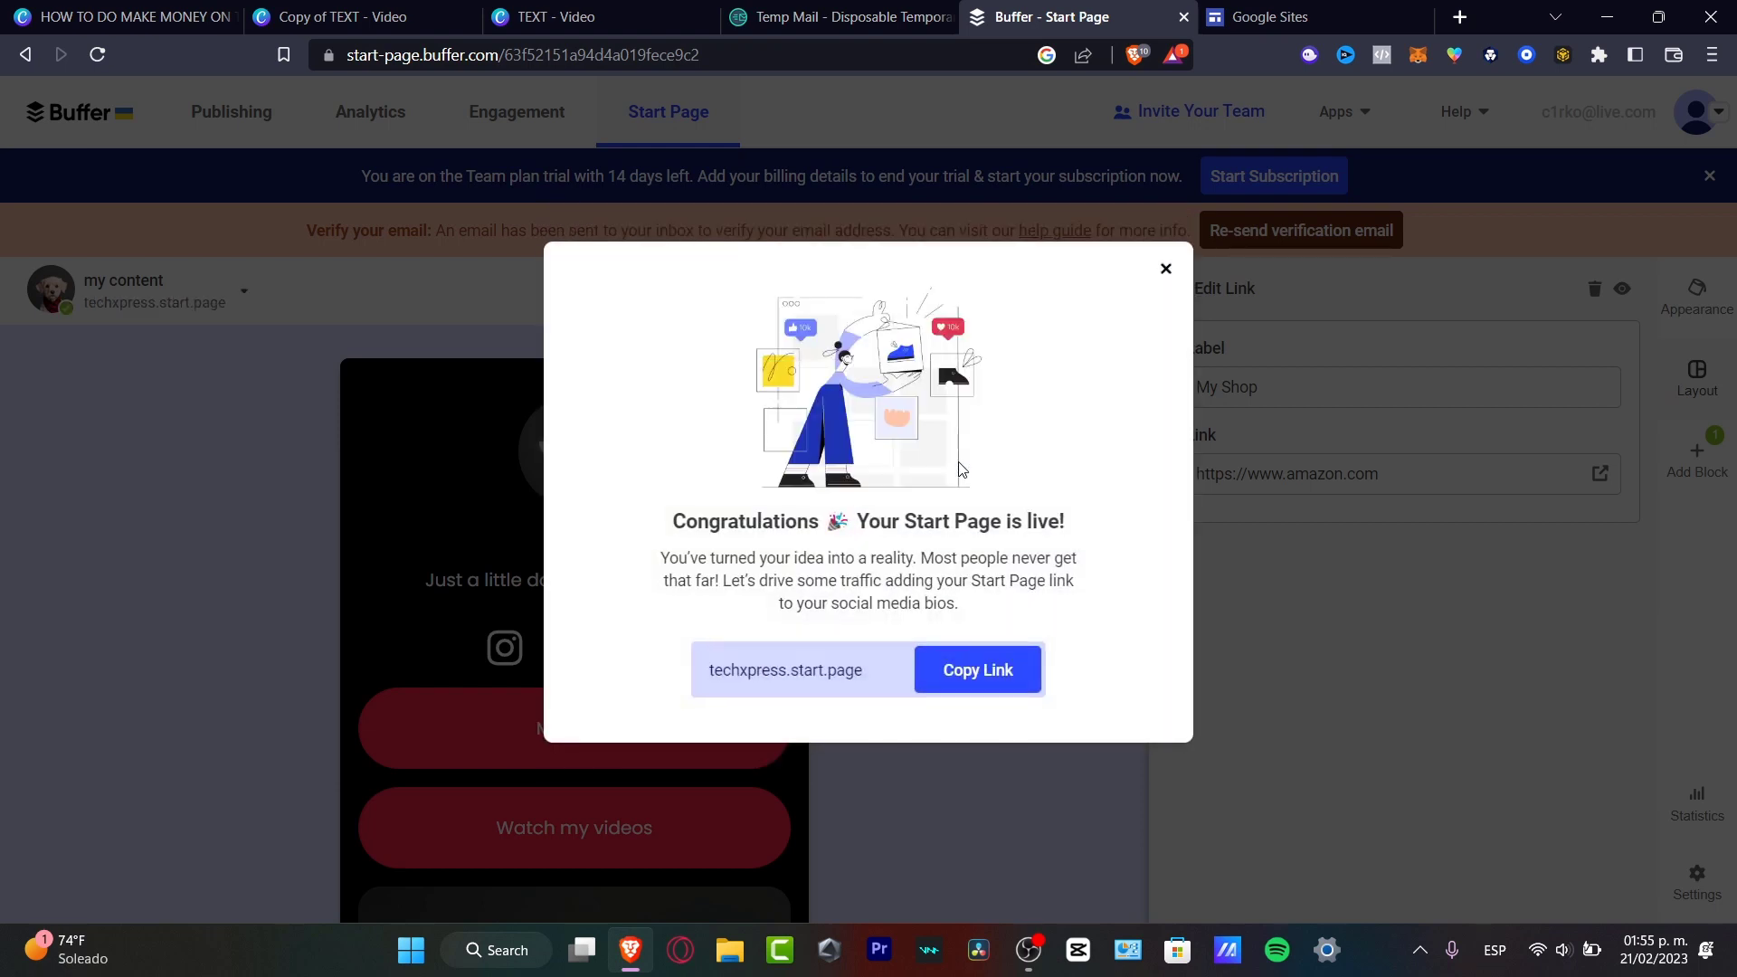
click(978, 670)
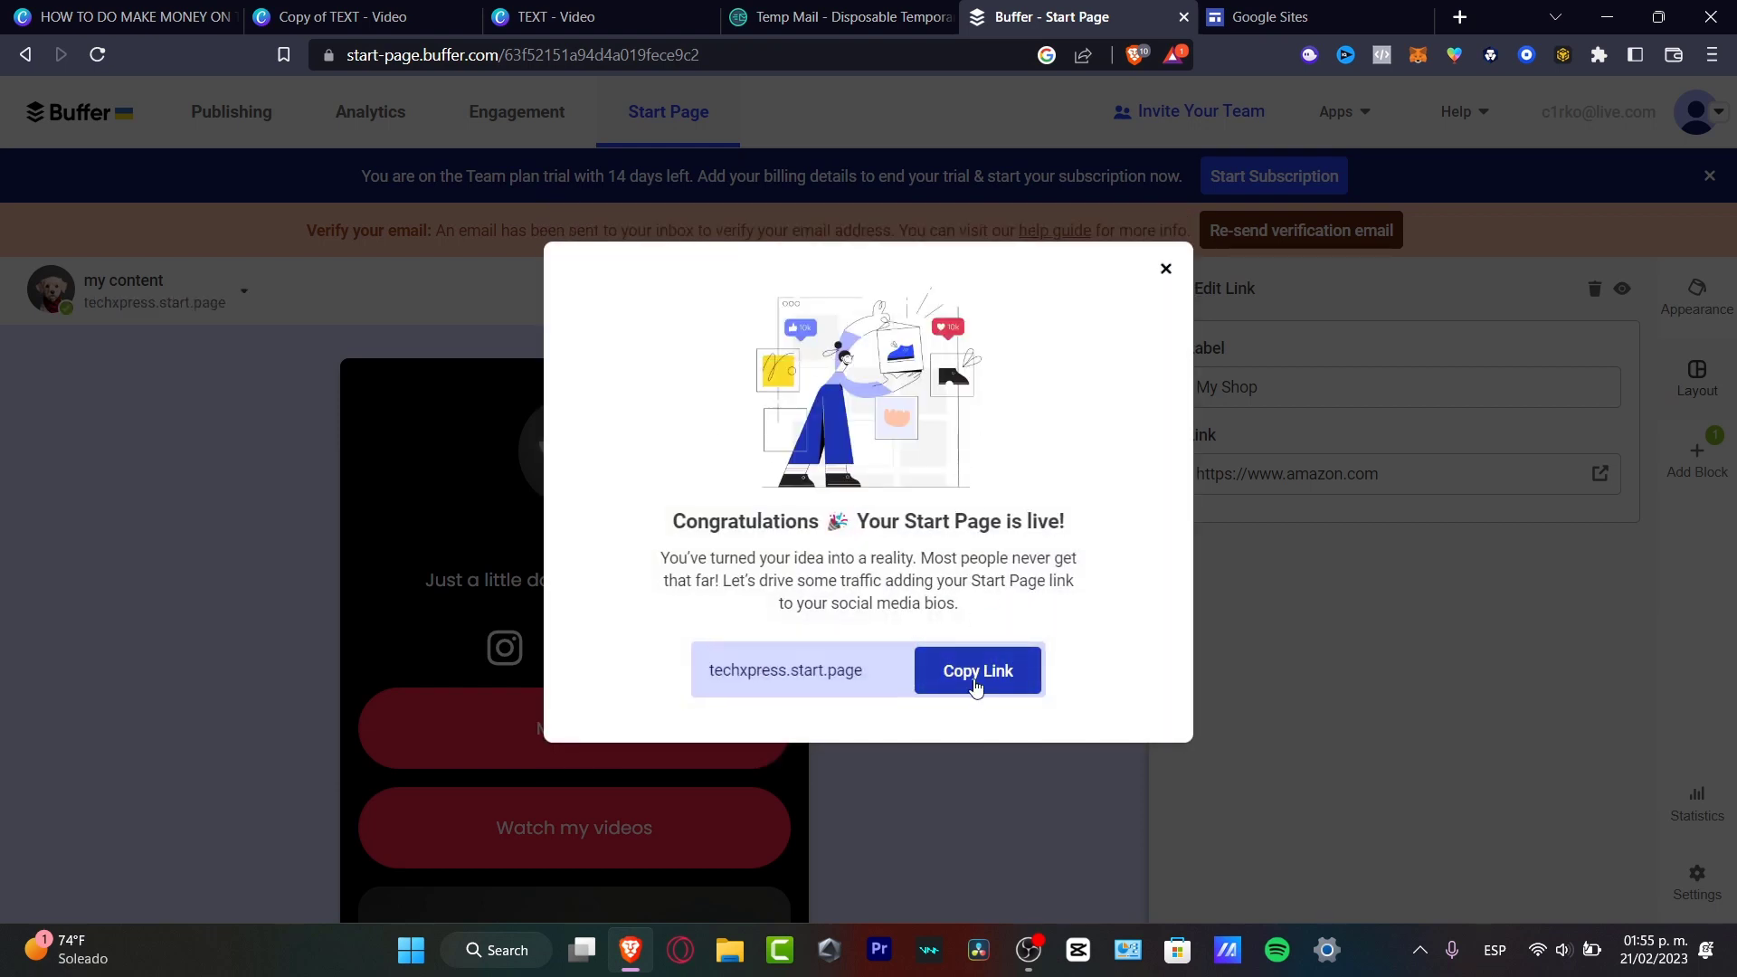
click(1459, 16)
key(ctrl+v)
key(Return)
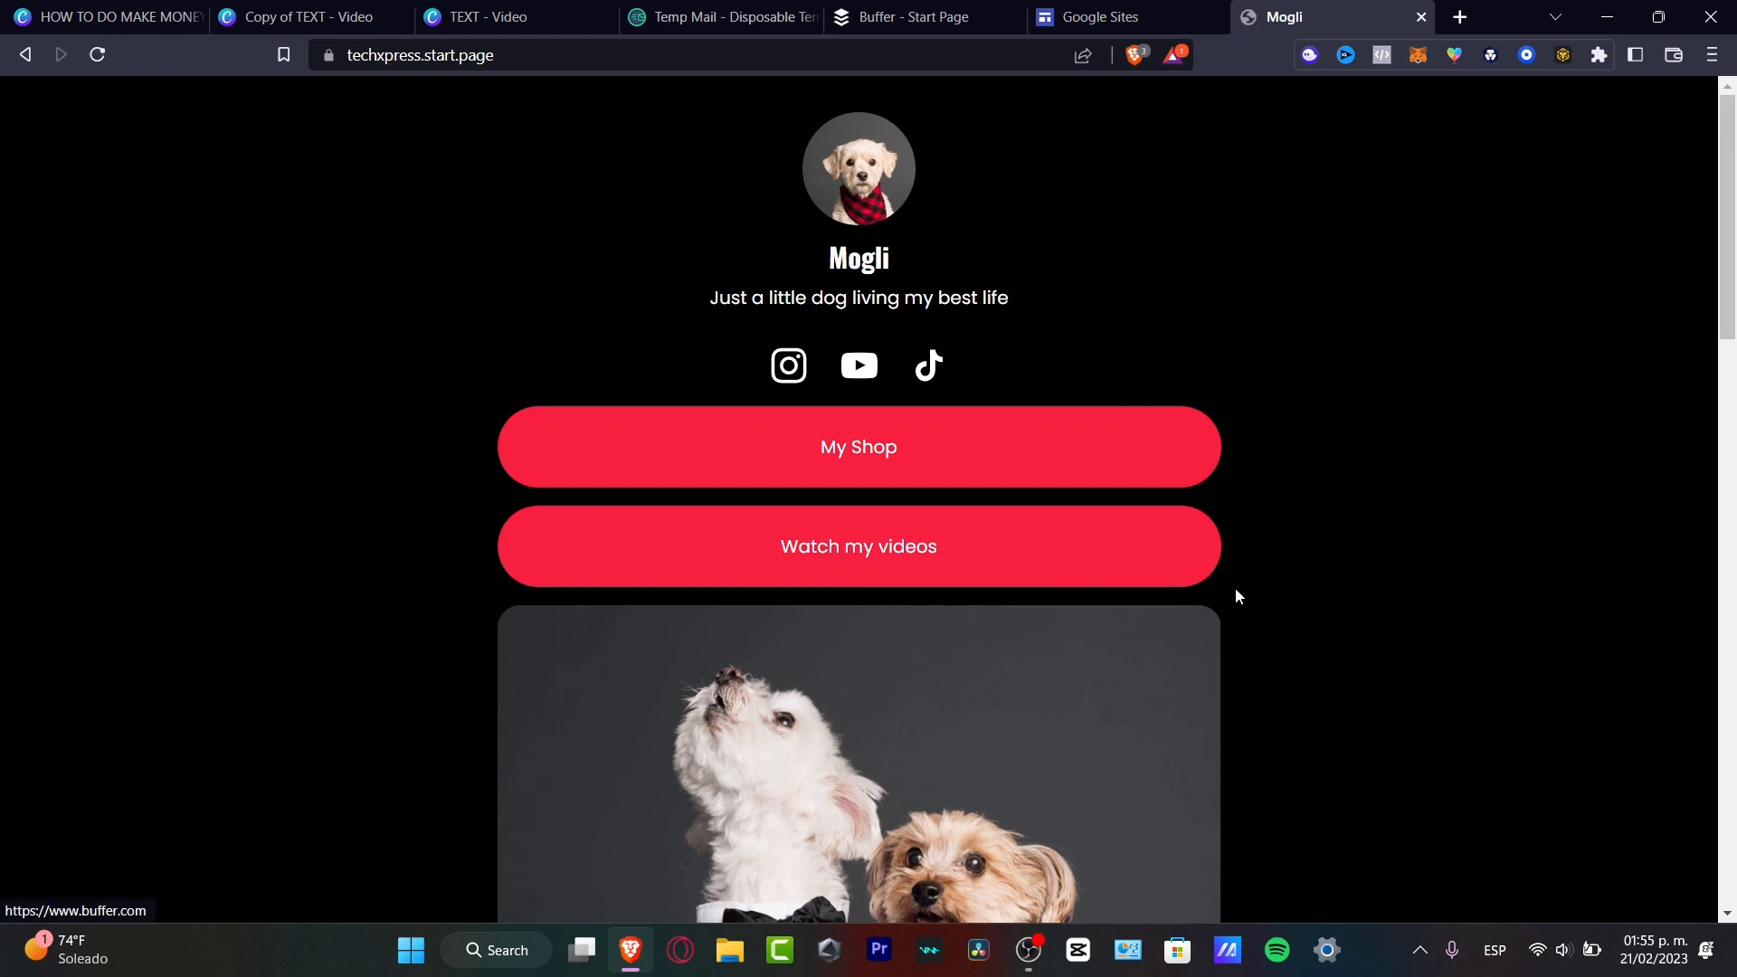
scroll(1361, 357, down, 10)
scroll(1305, 440, up, 10)
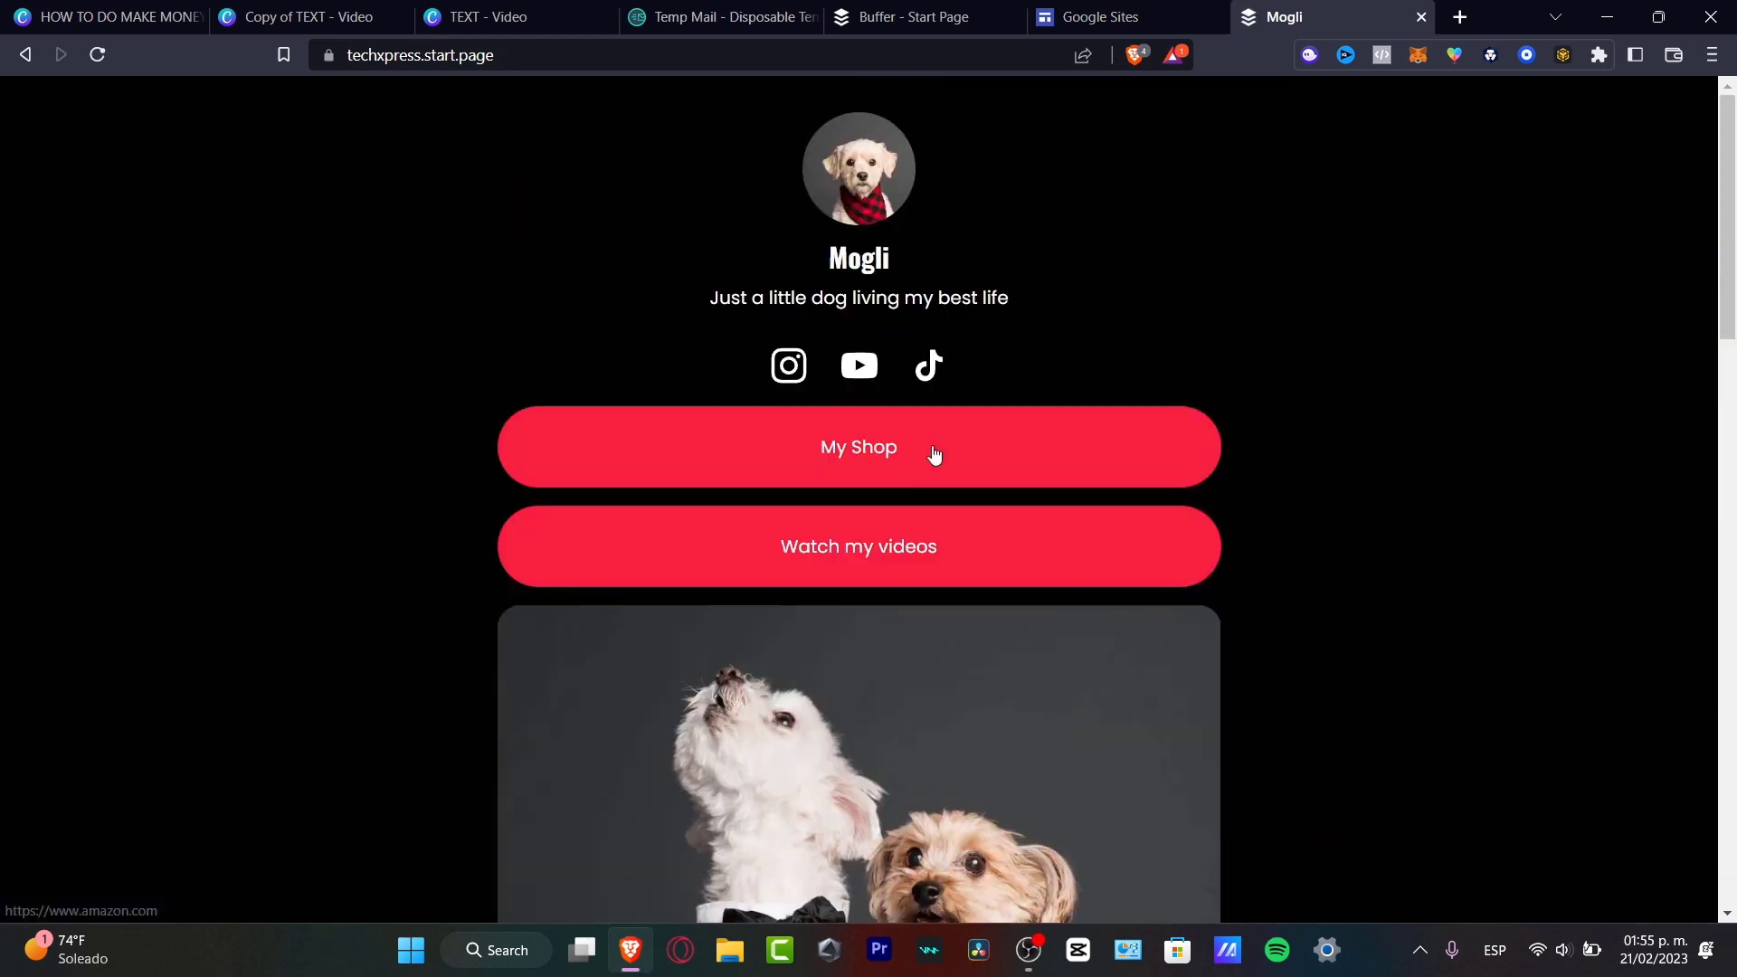
click(842, 452)
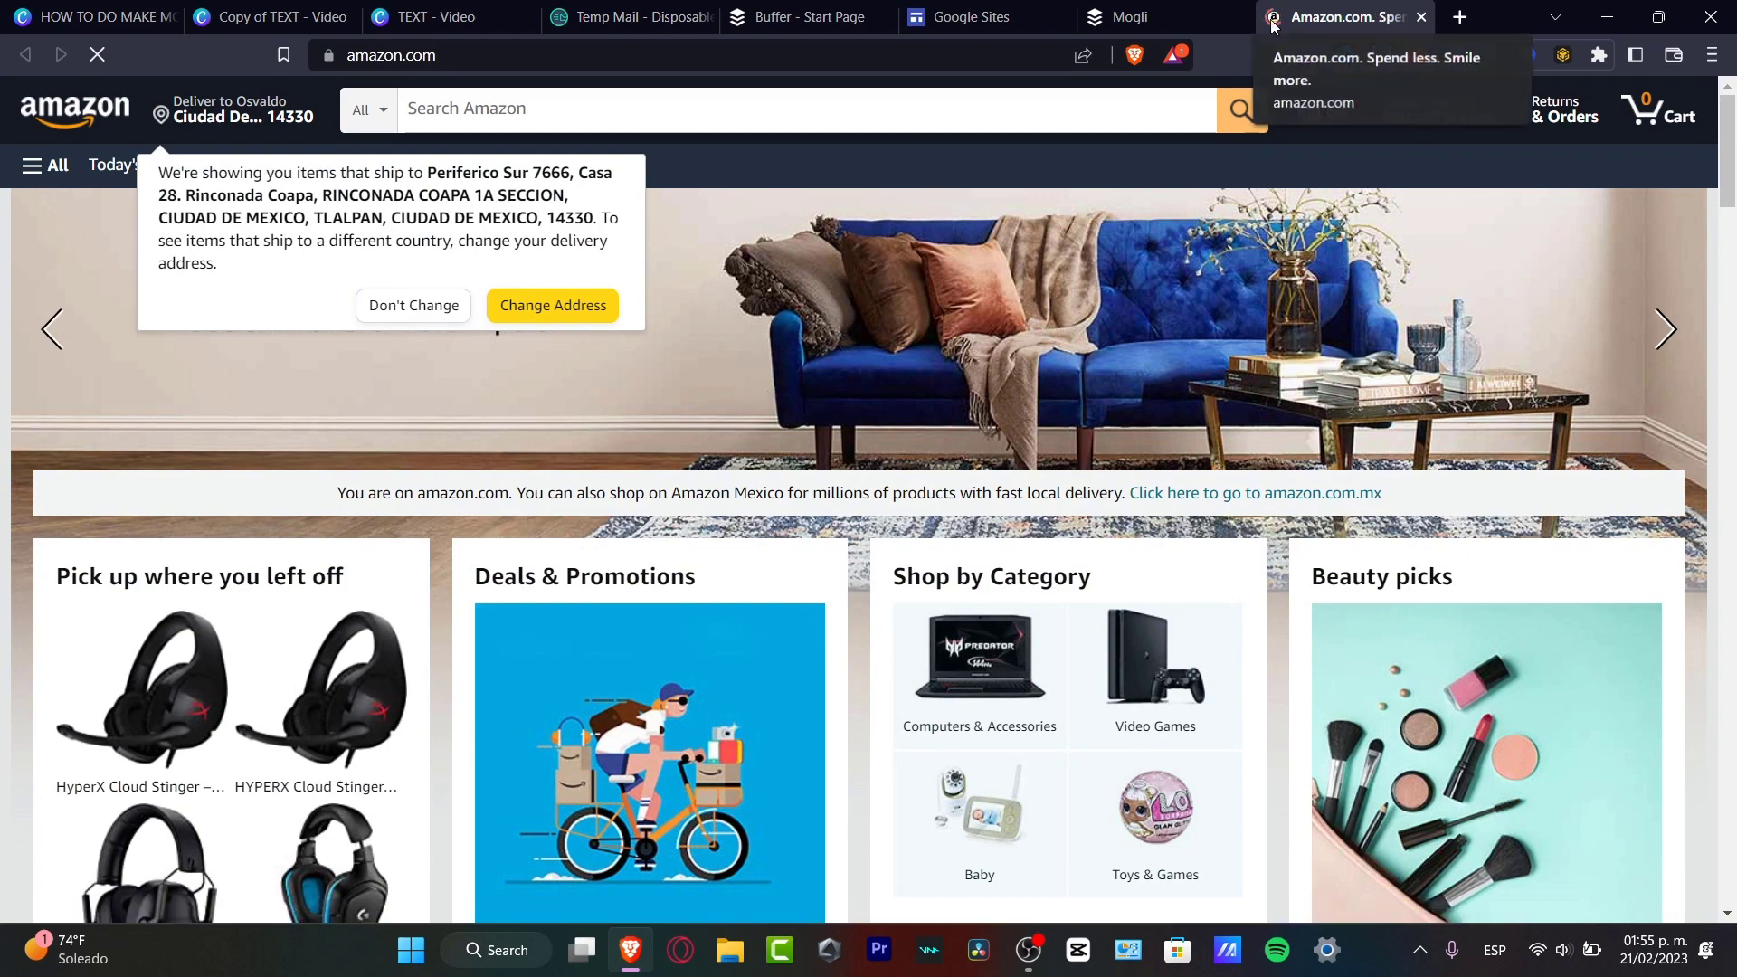
click(1420, 17)
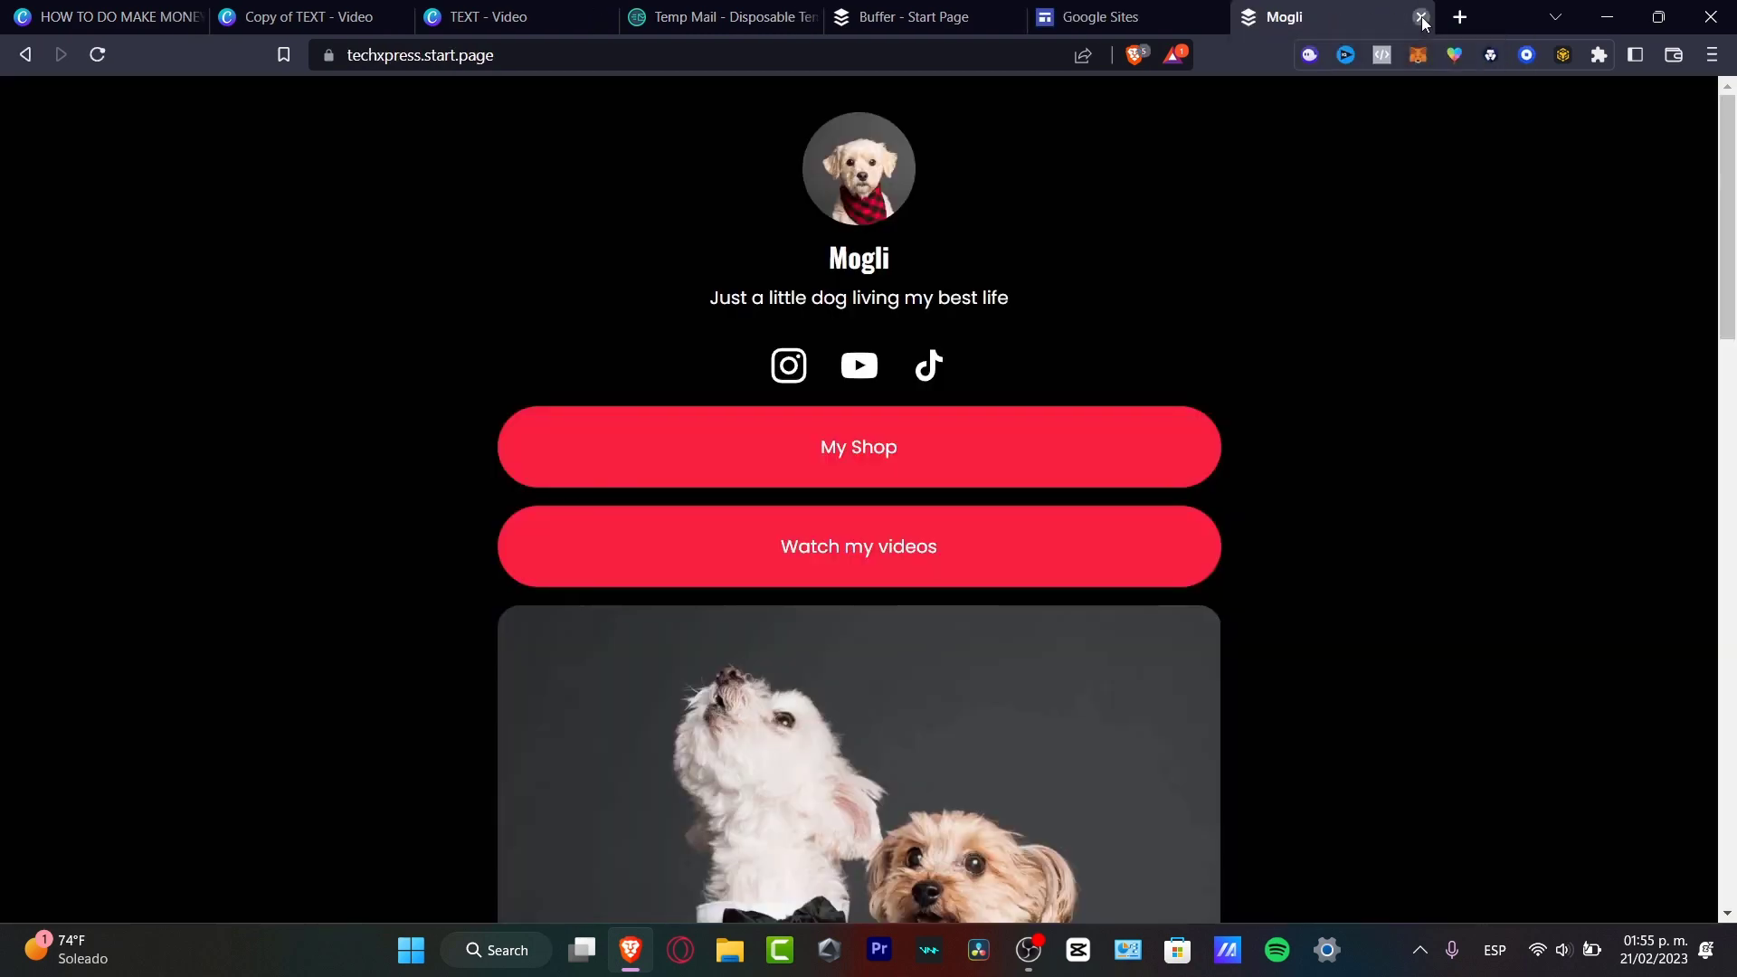
click(1421, 17)
Back in the editor, close the Link Copied prompt and scroll the site layout block list
click(1068, 18)
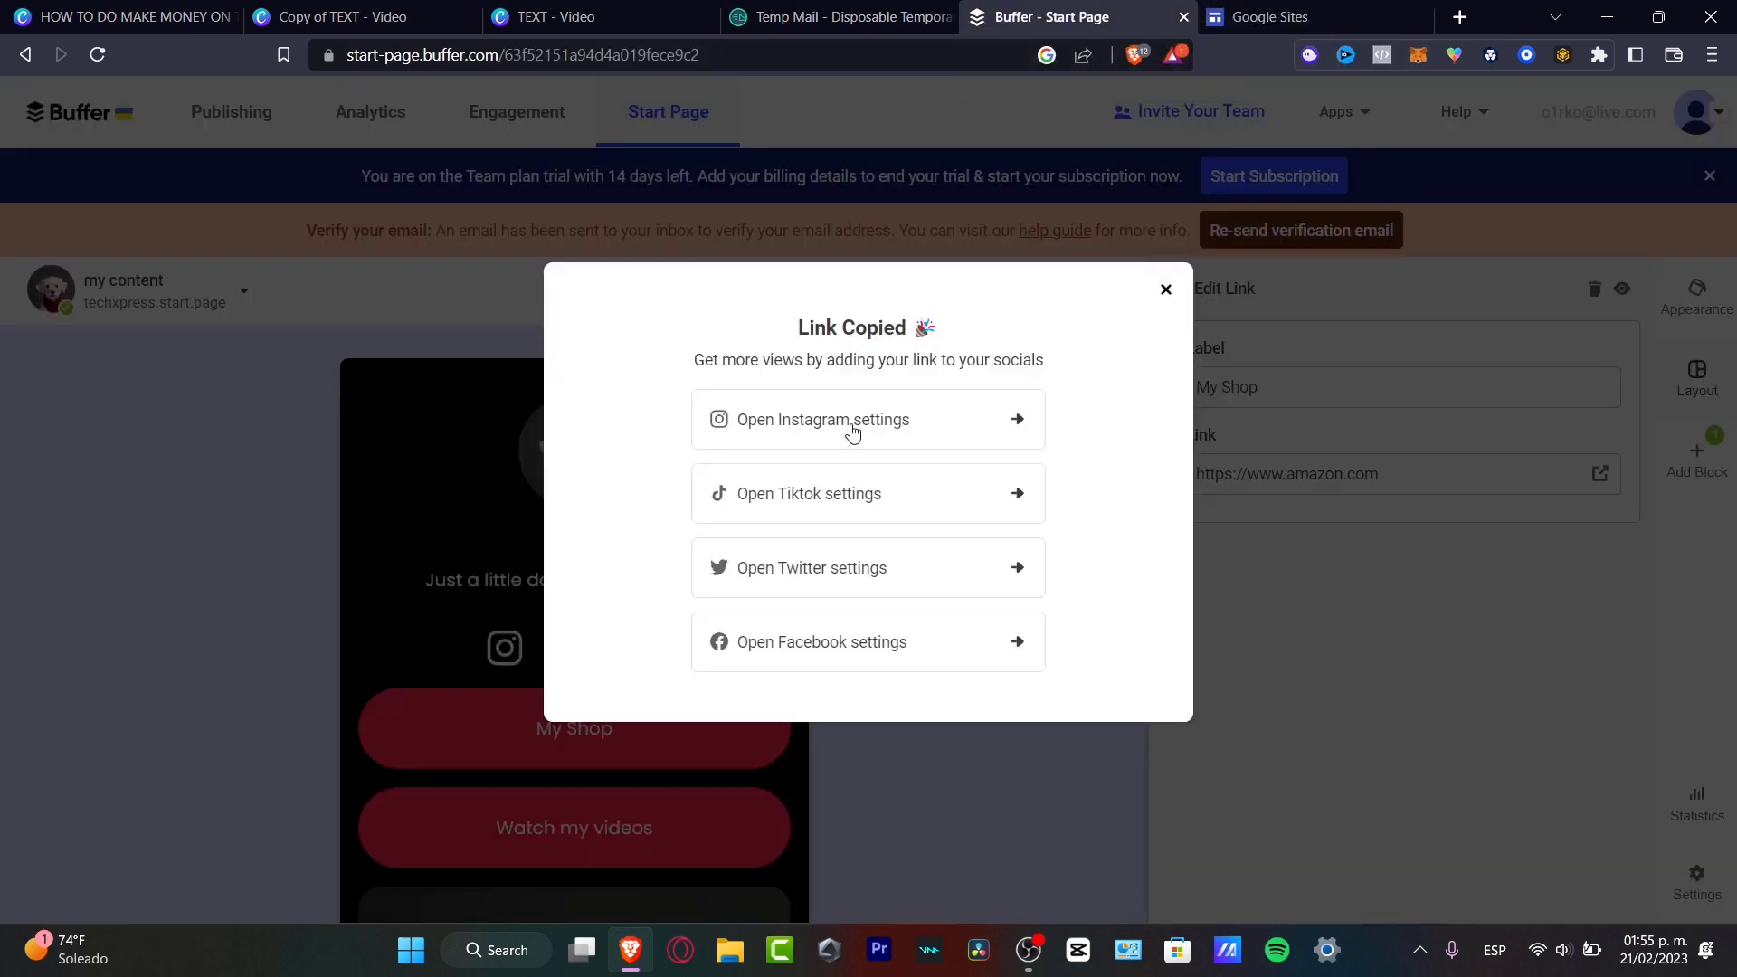
click(1164, 293)
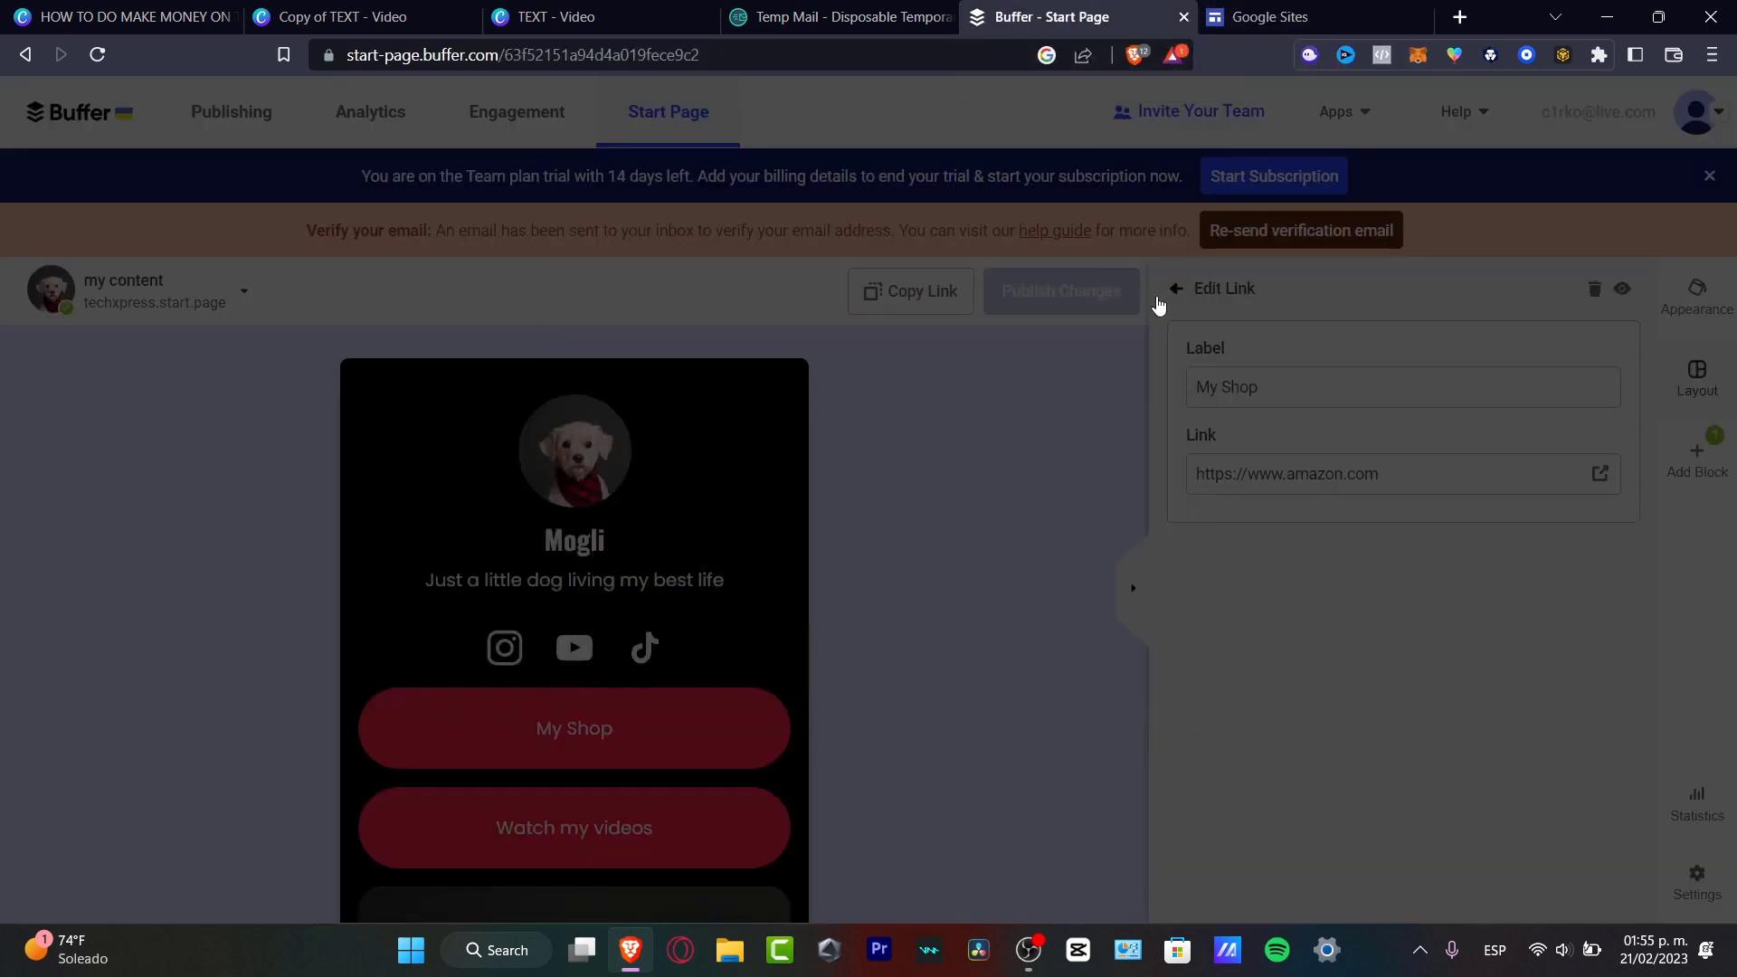
click(1175, 288)
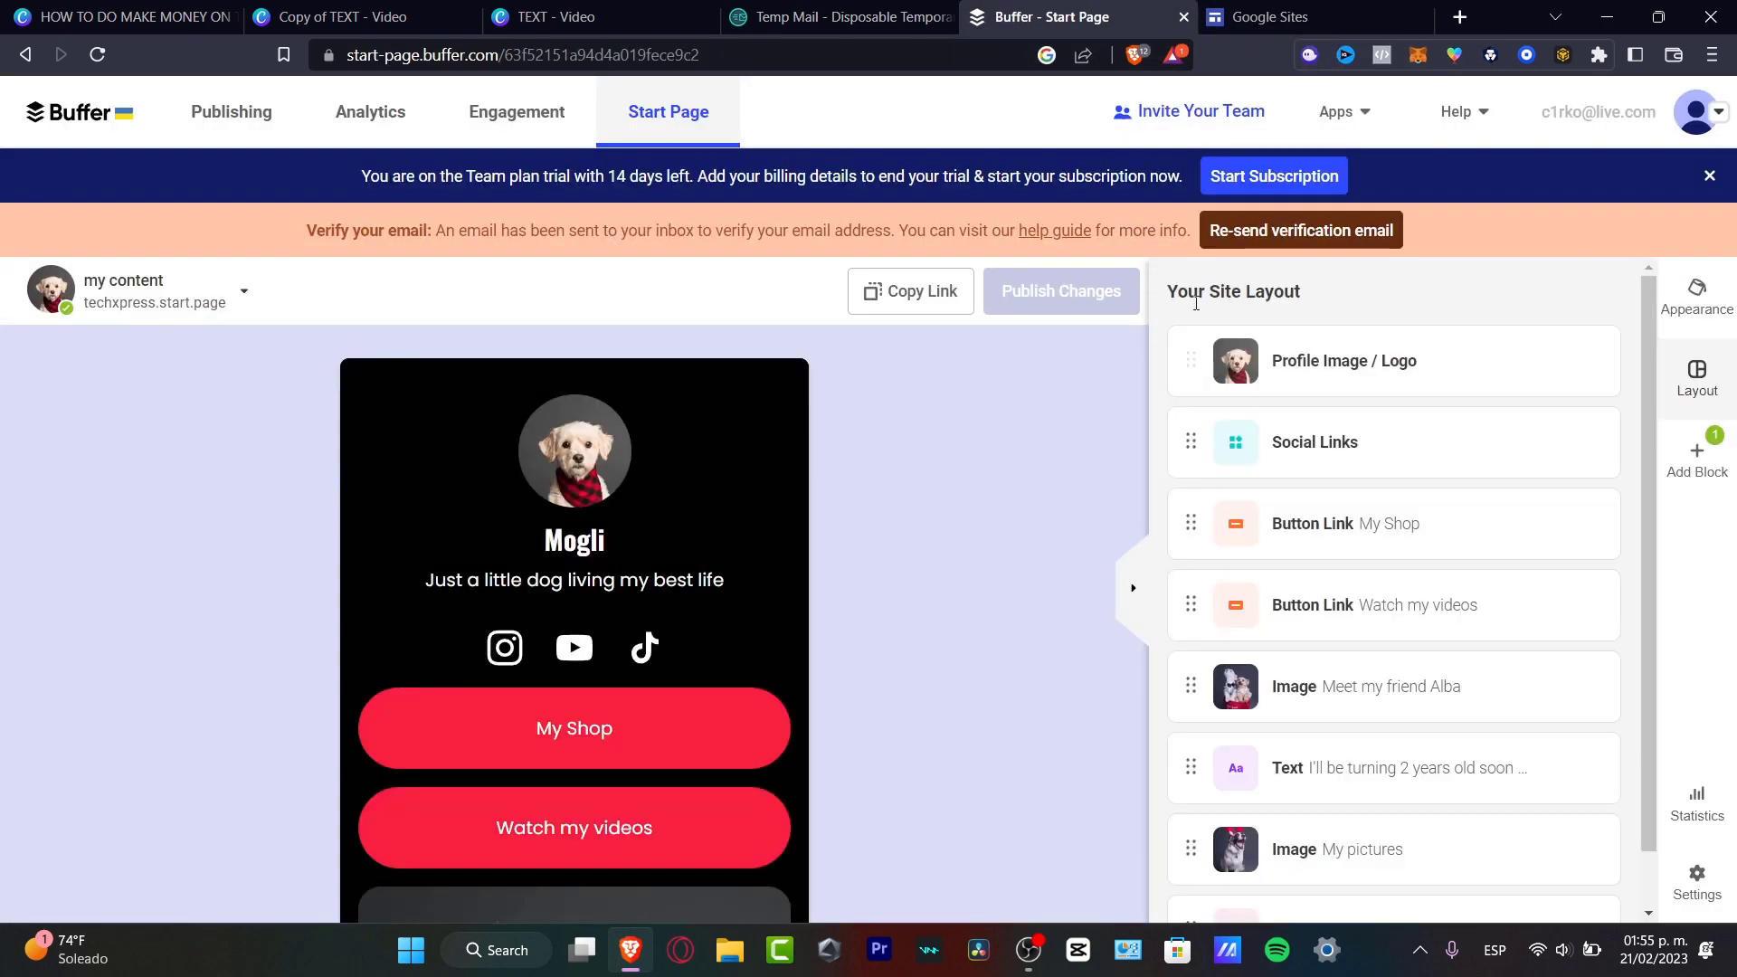
scroll(1379, 690, down, 1)
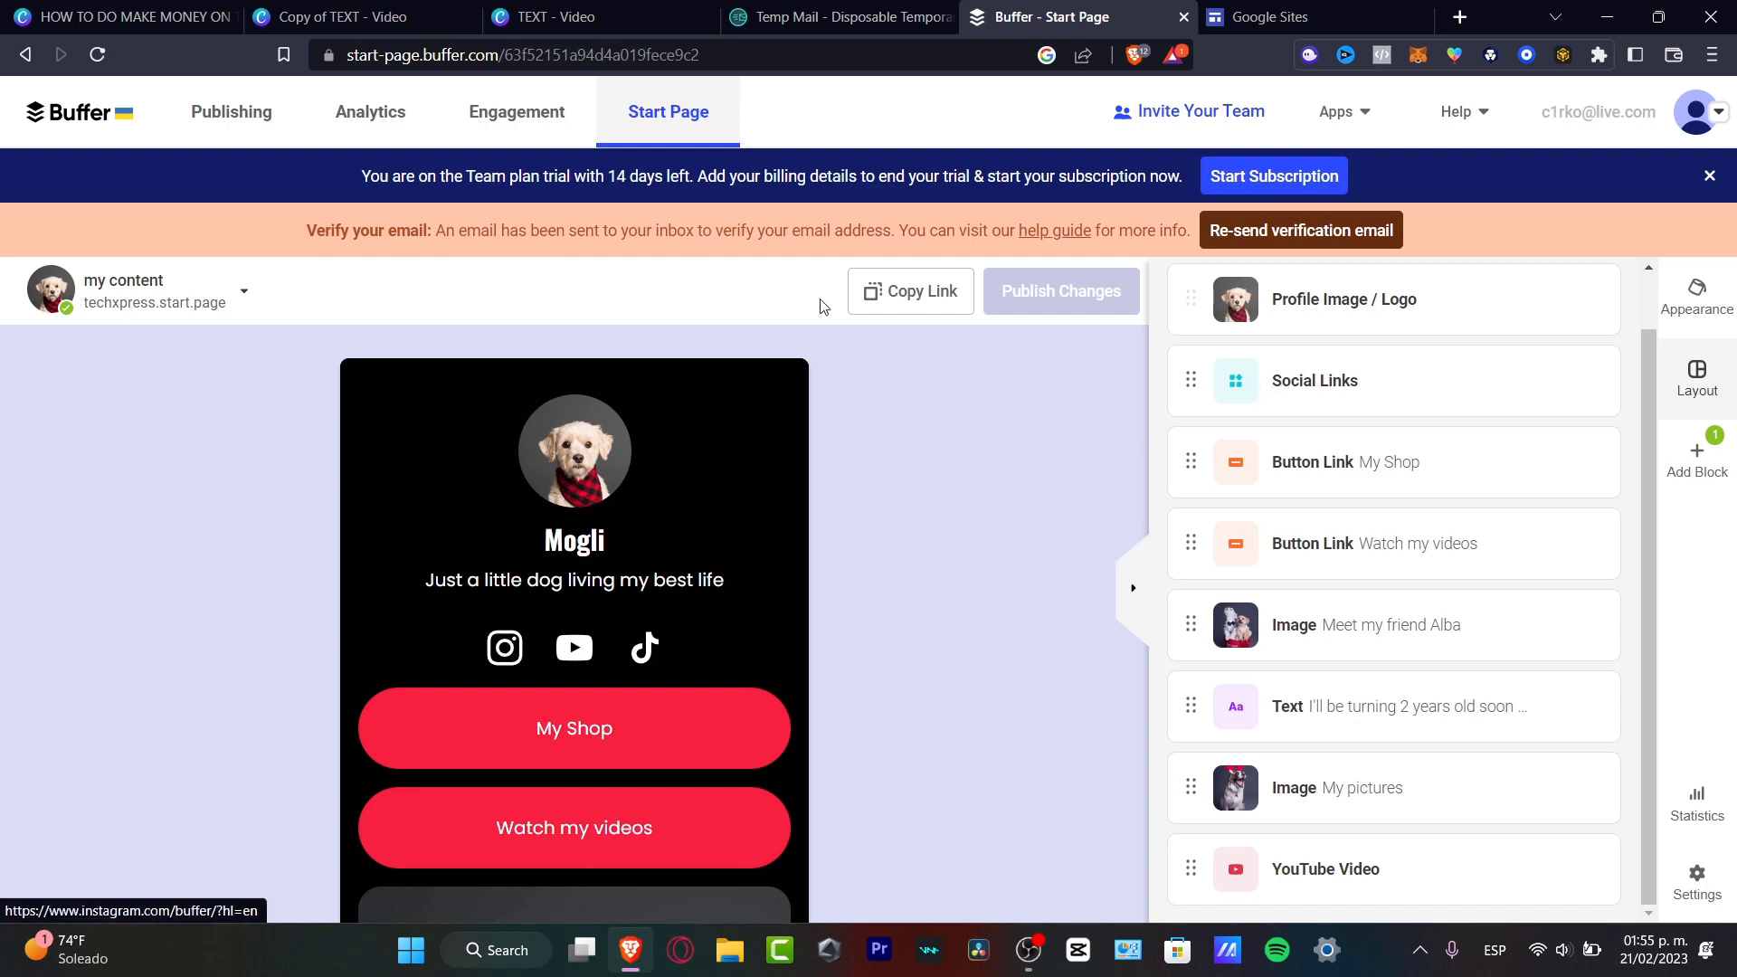
Start an empty Instagram post in the Publishing queue's Feb 21, 5:51 PM slot
click(238, 136)
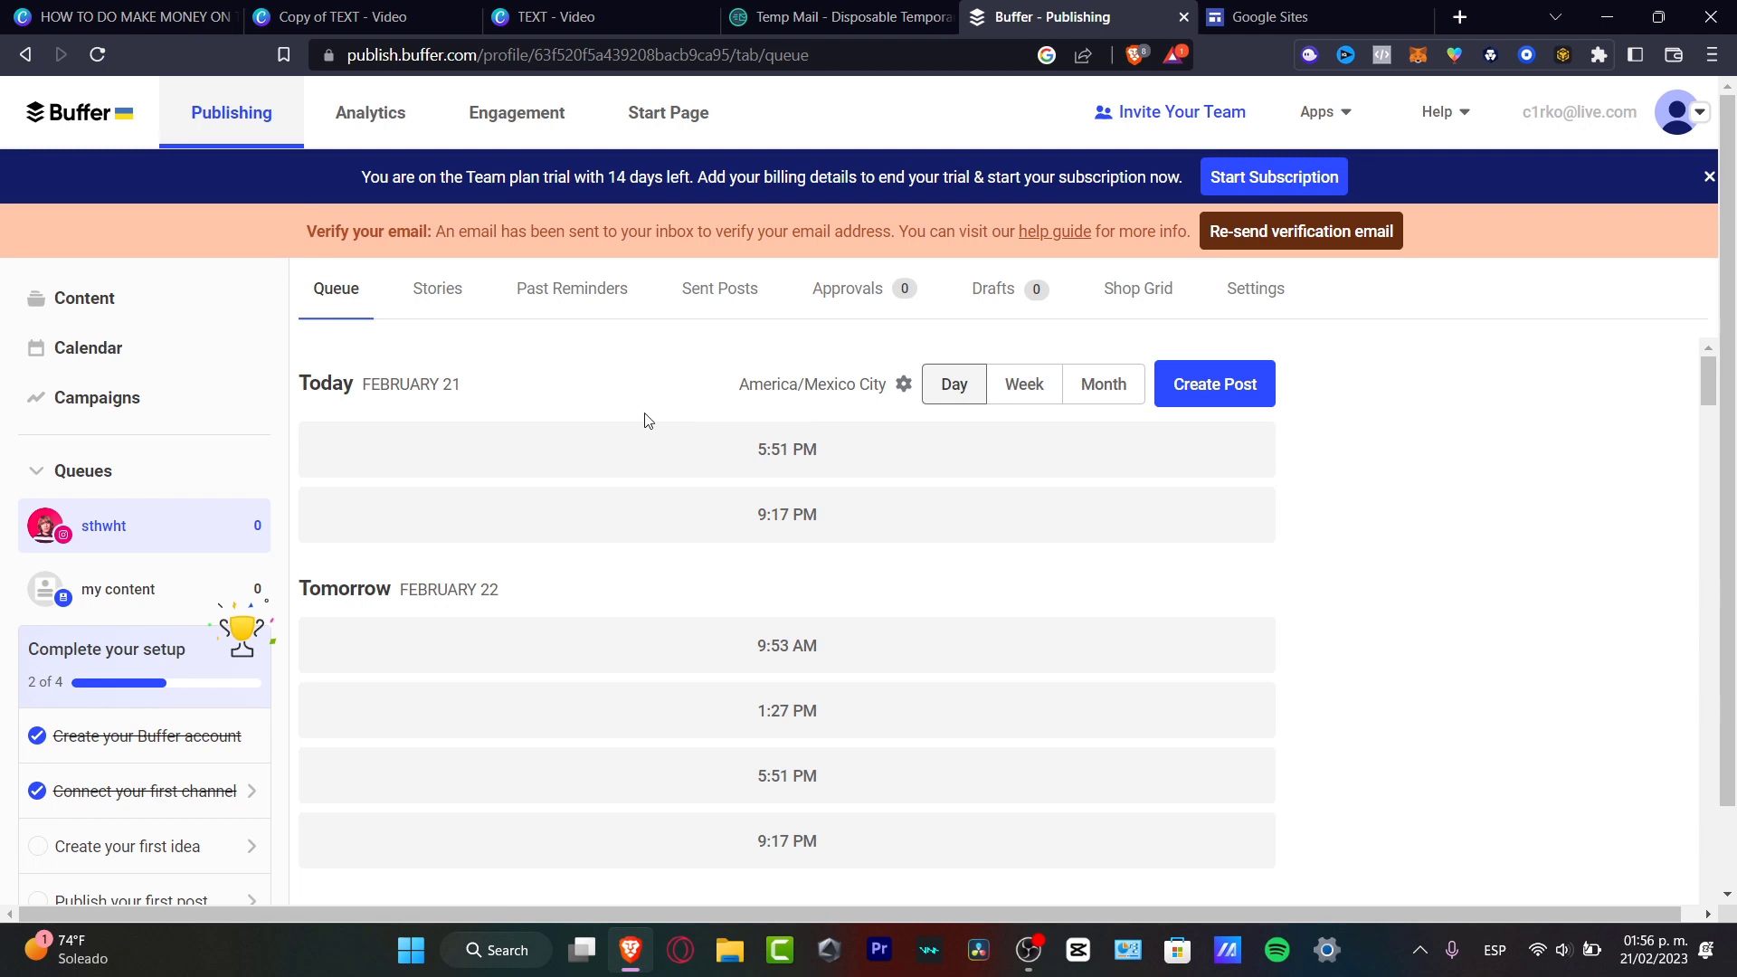
drag(393, 380, 461, 388)
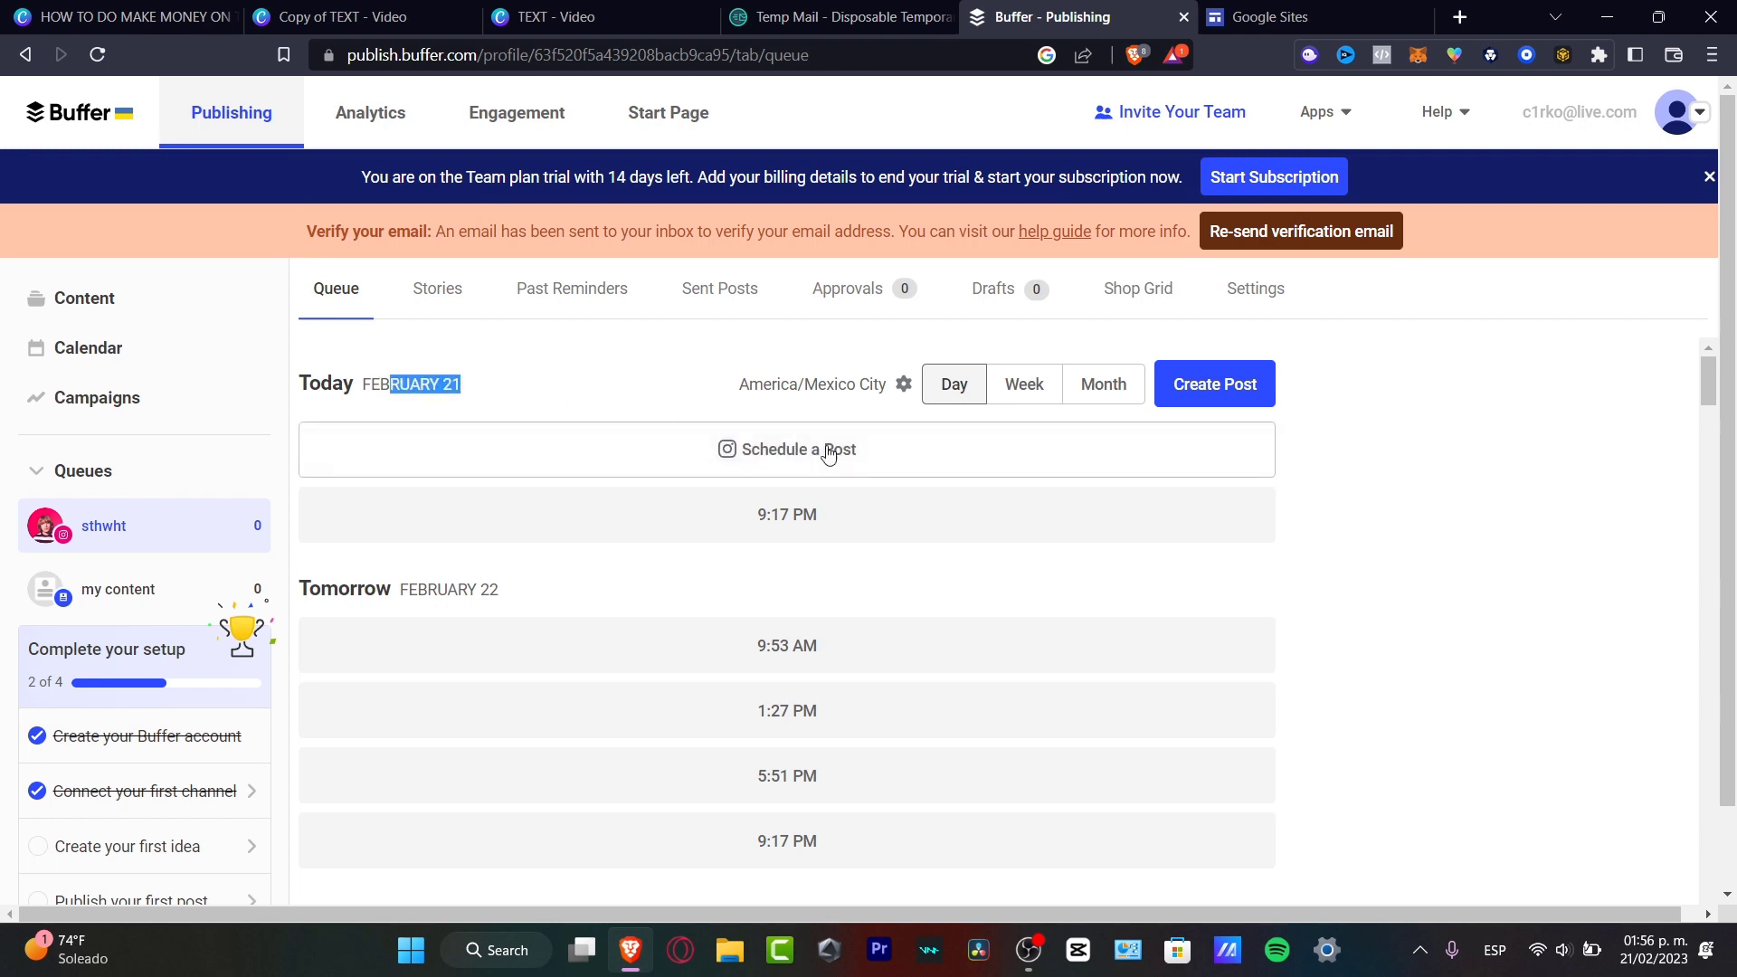
scroll(883, 556, down, 5)
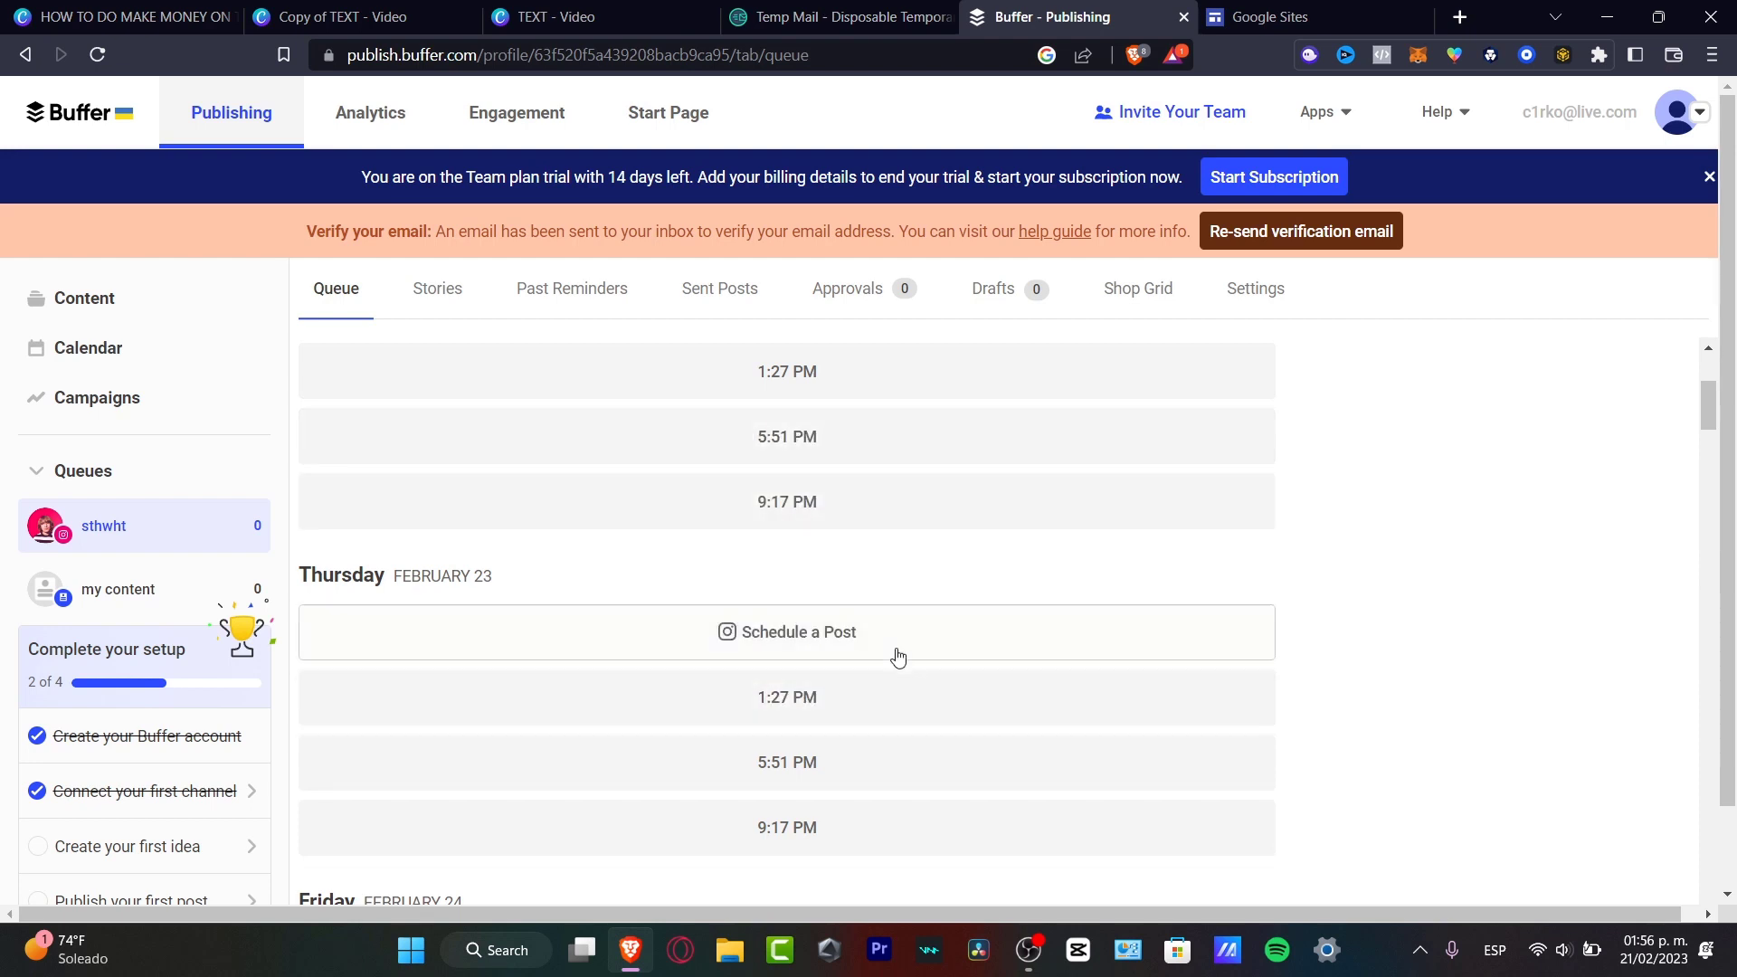
scroll(986, 668, down, 10)
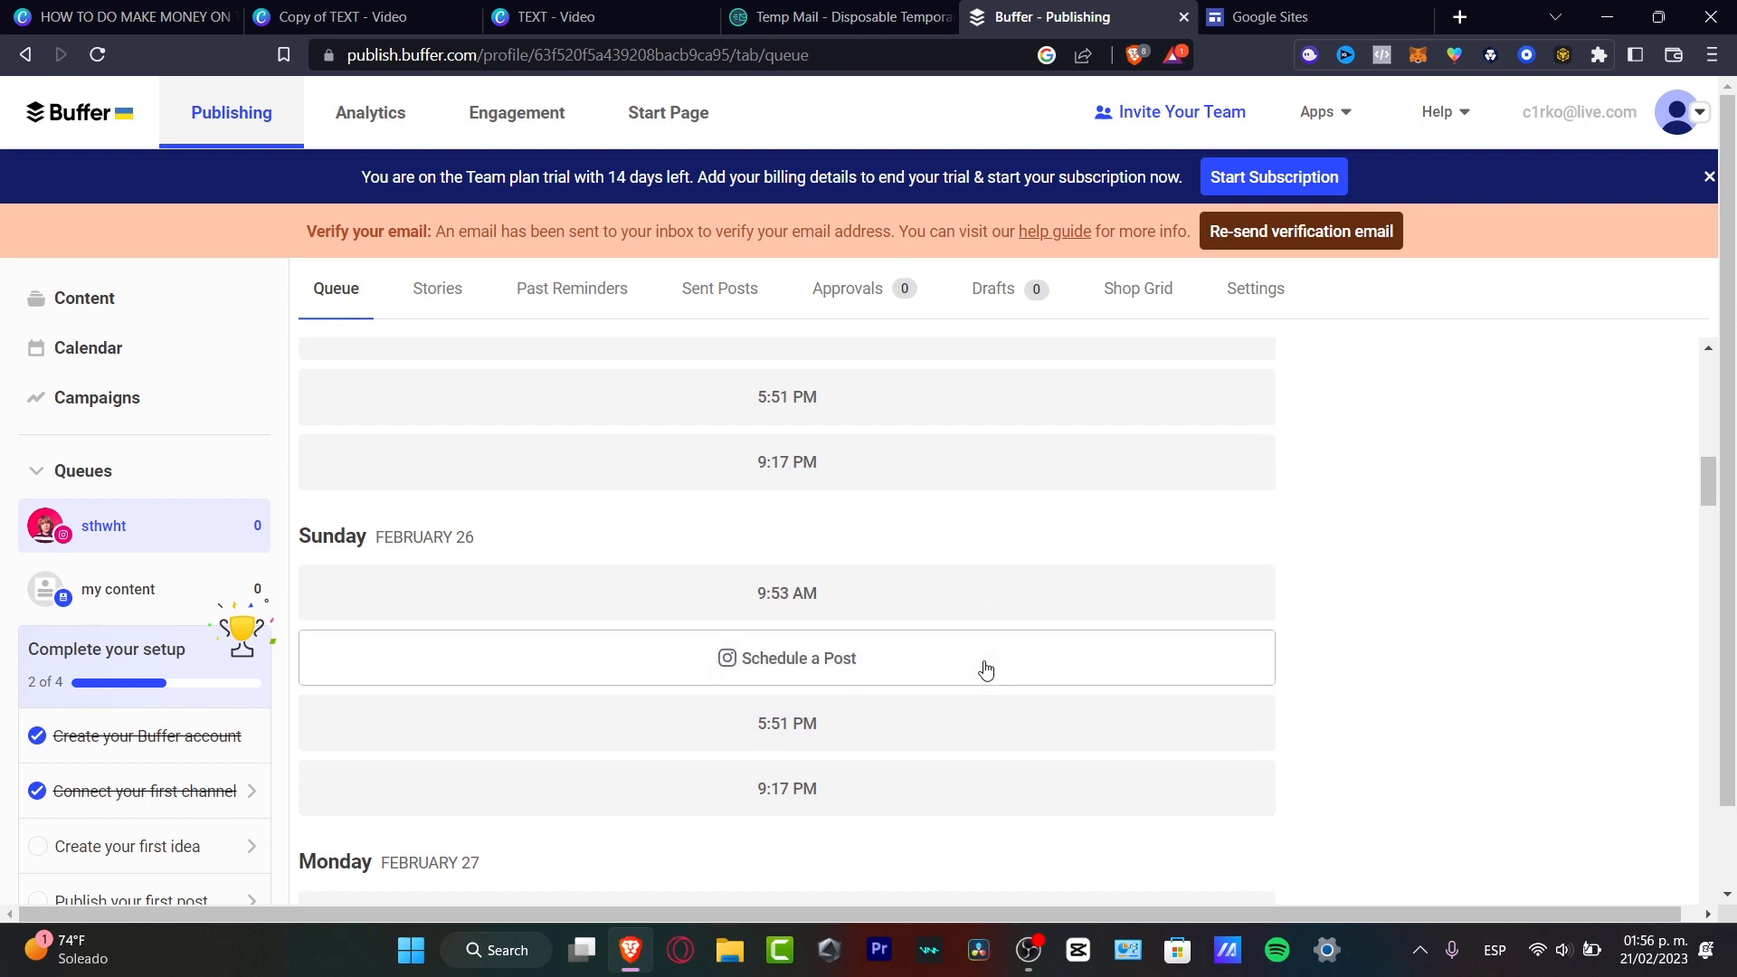
scroll(1159, 593, up, 15)
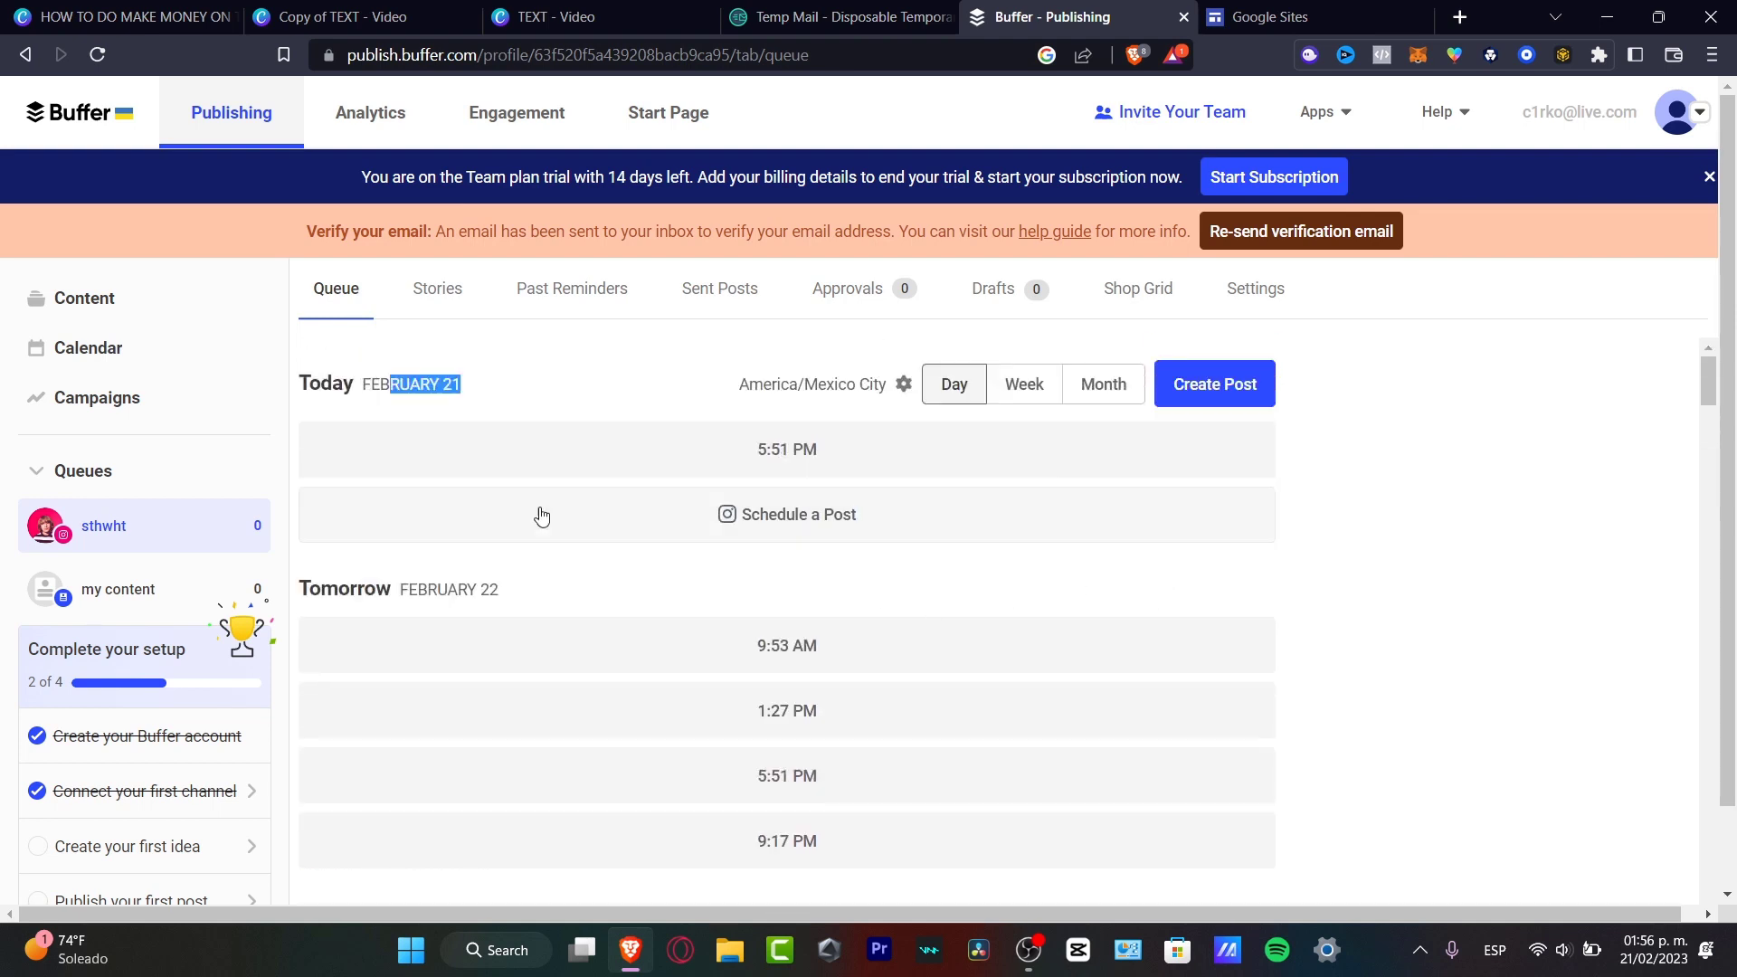
click(491, 383)
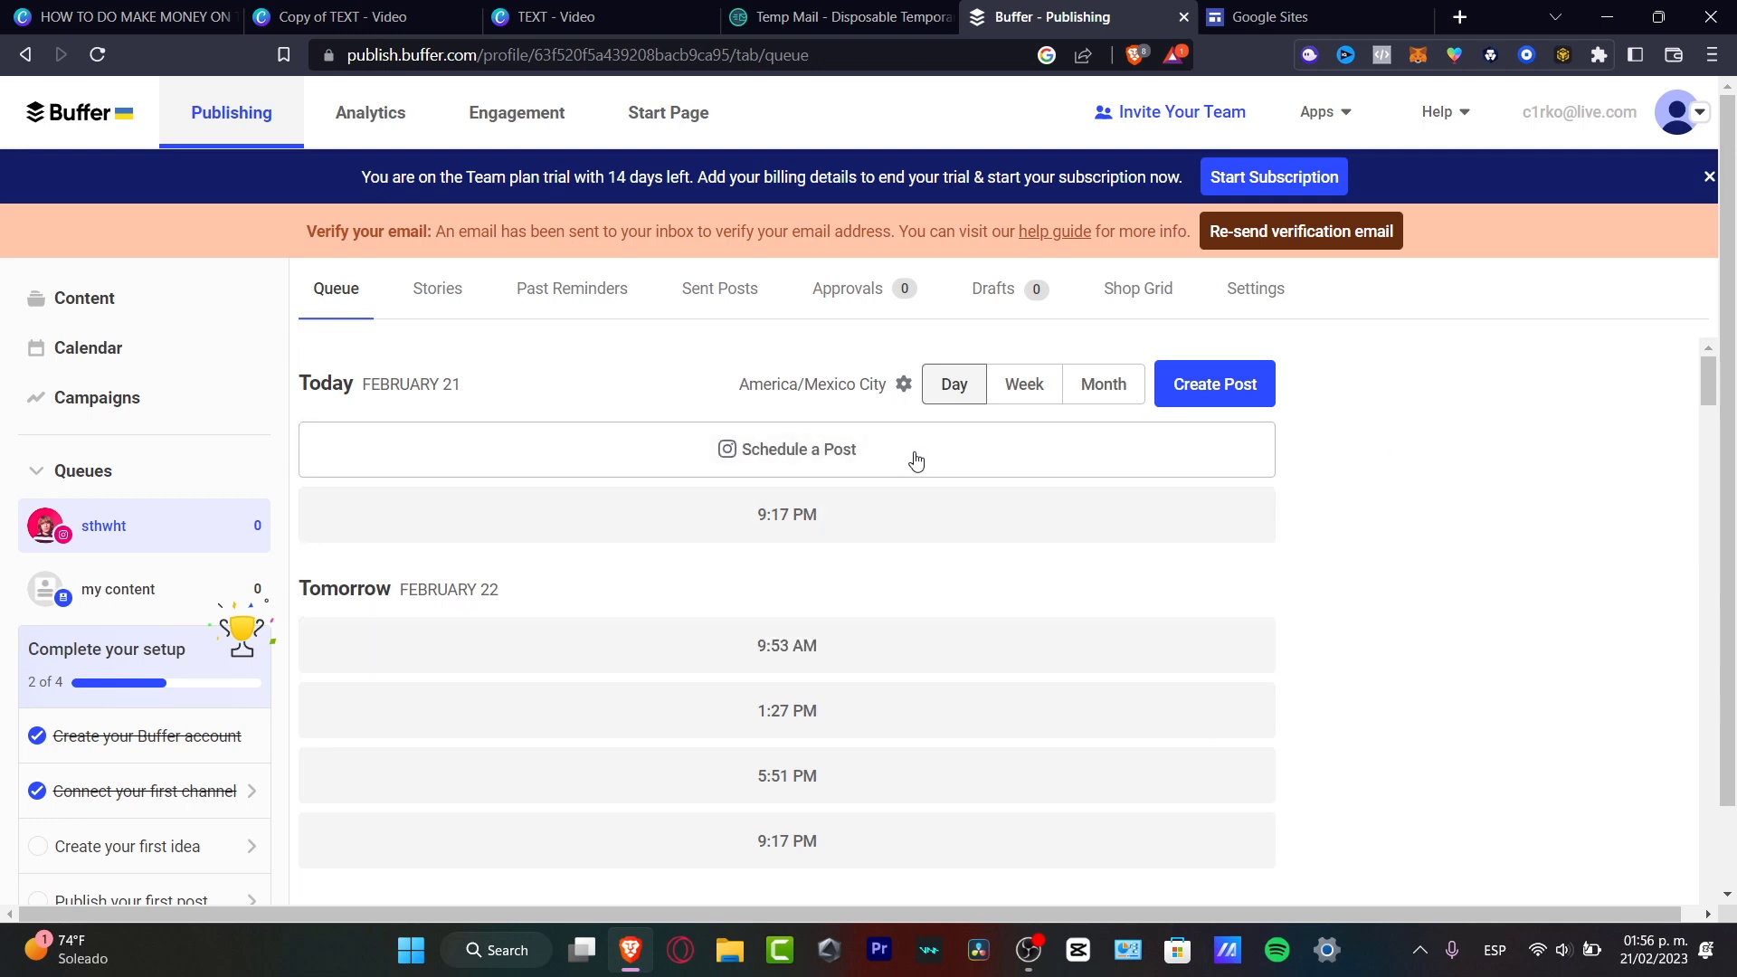
click(916, 457)
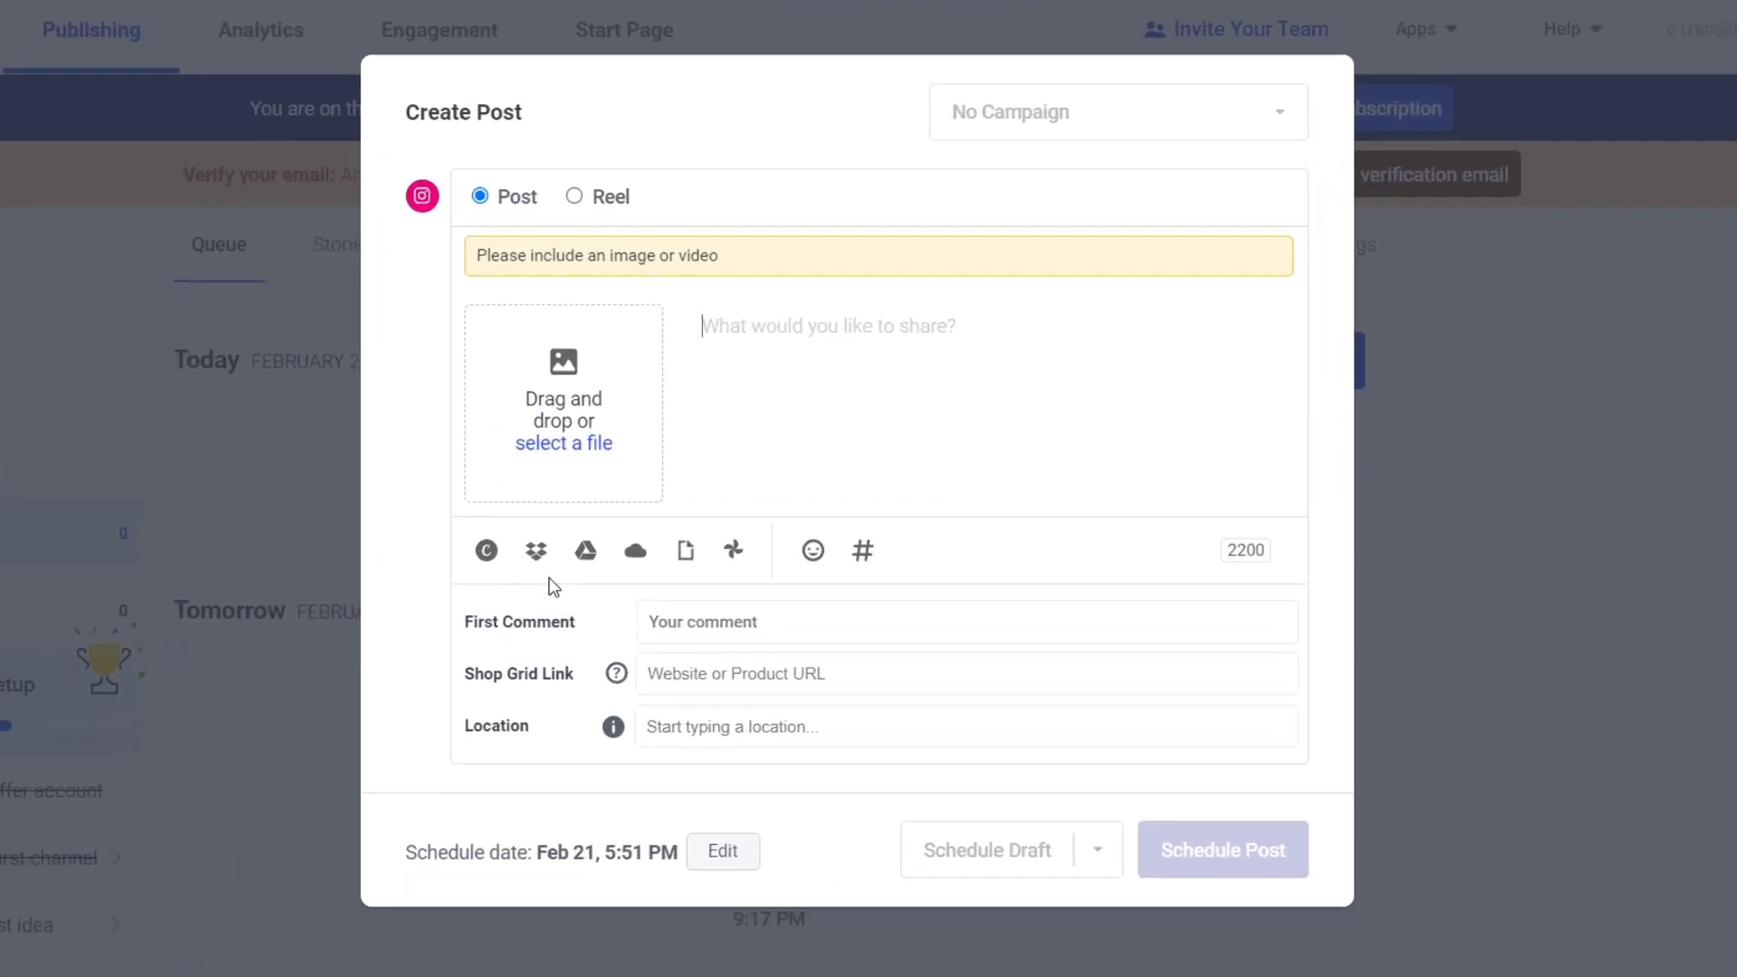
Look over the First Comment, Shop Grid Link and Location fields, then discard the empty post
click(690, 599)
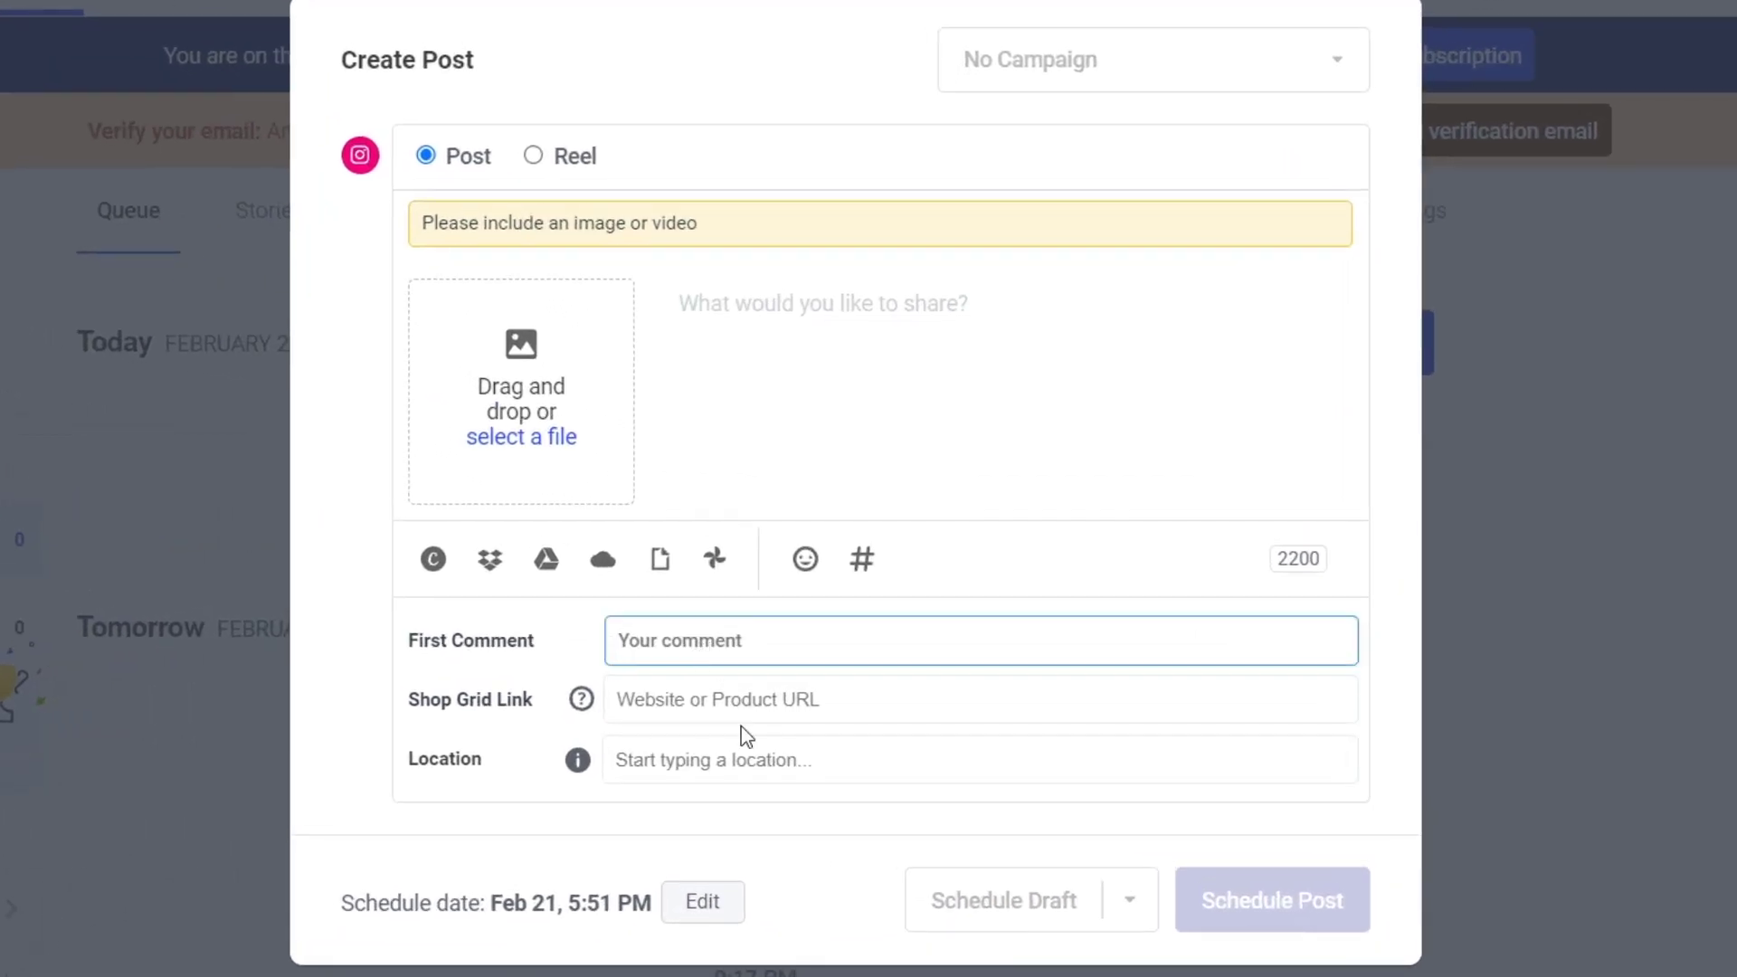
click(693, 692)
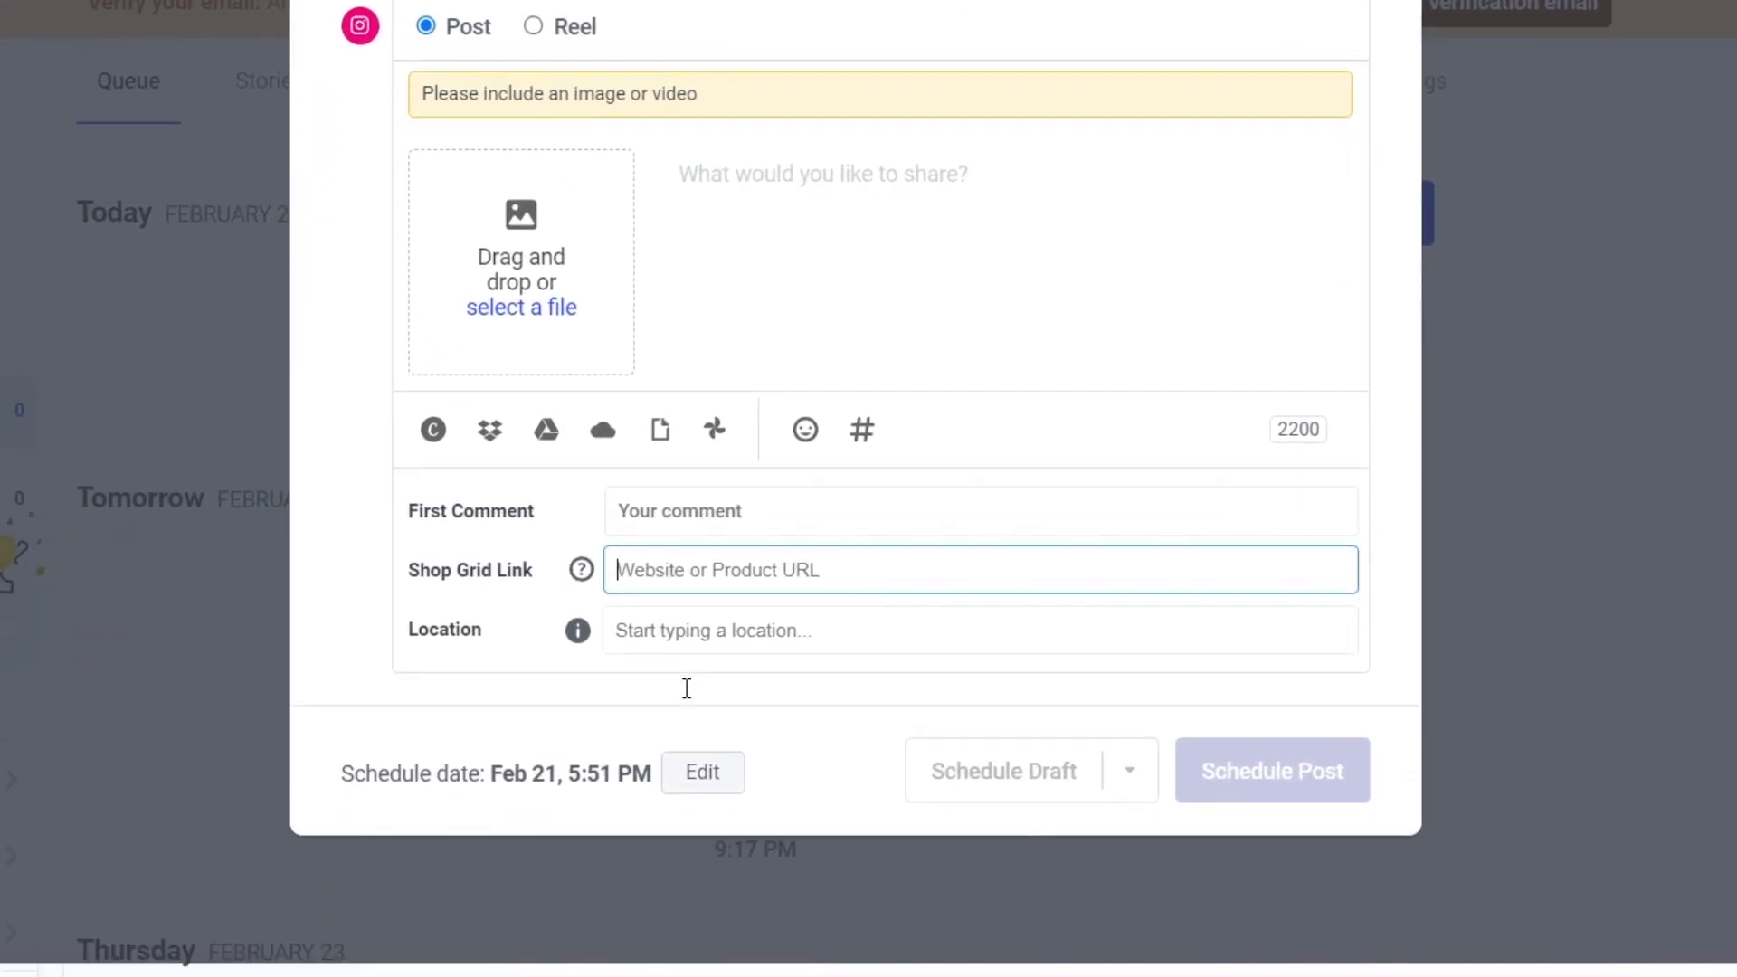
click(654, 770)
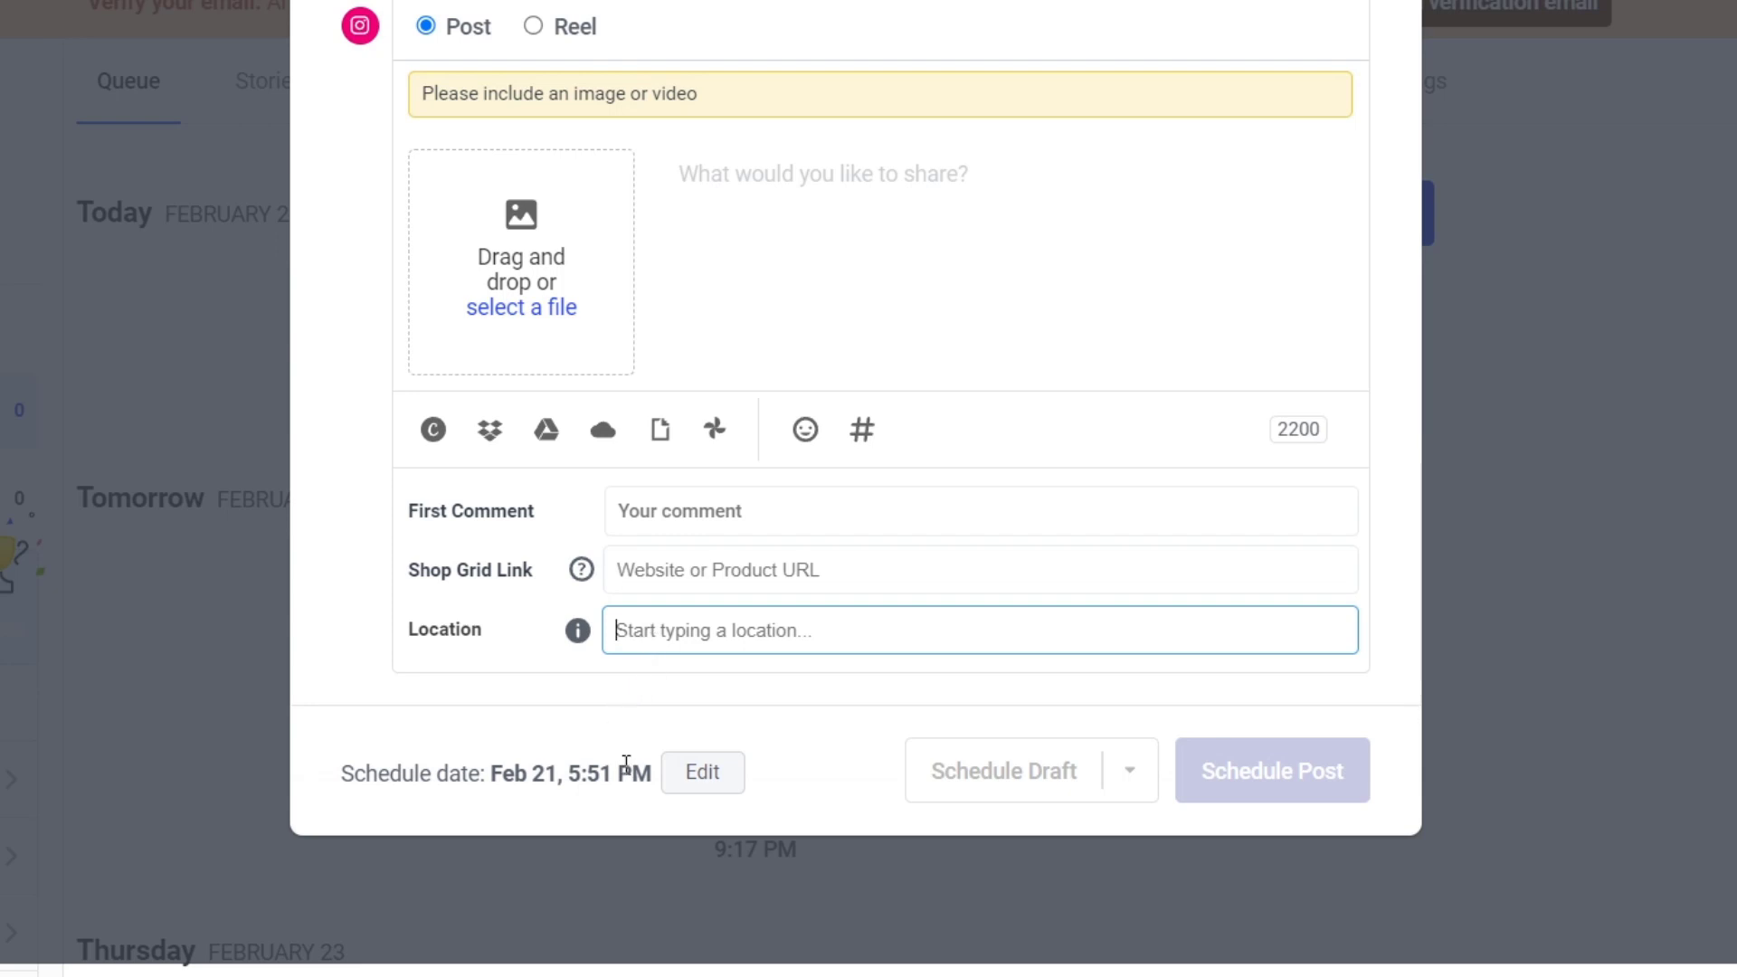
drag(469, 771, 618, 787)
click(1605, 512)
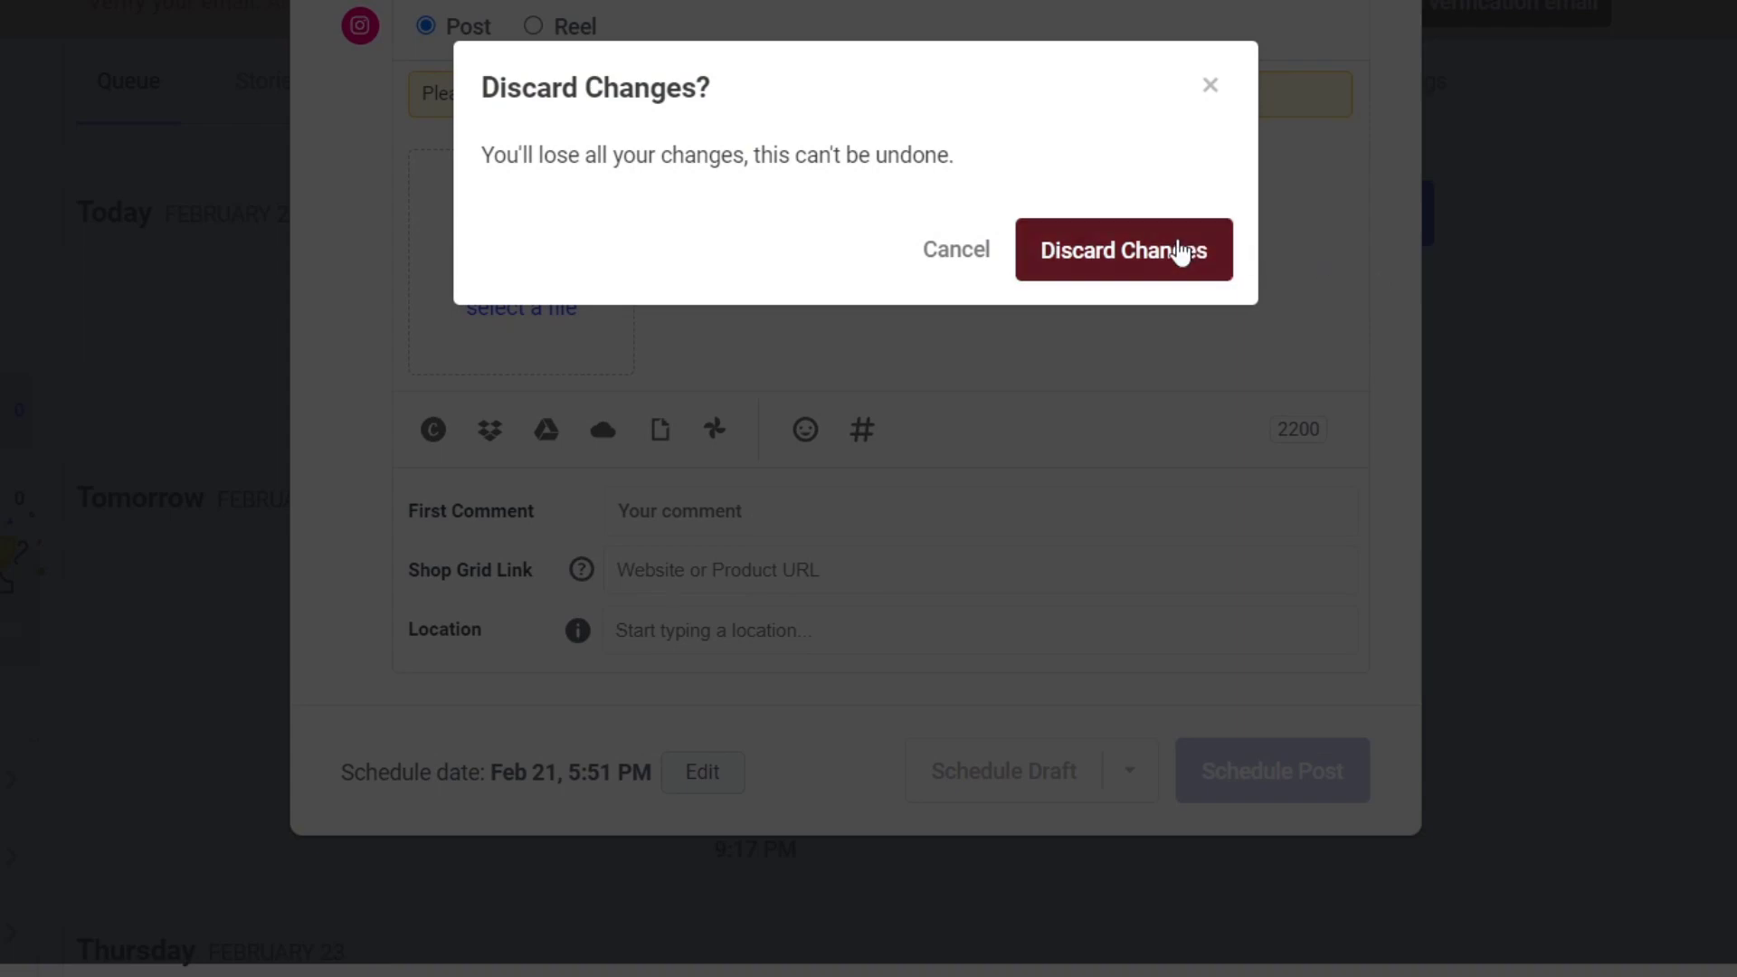
click(1180, 253)
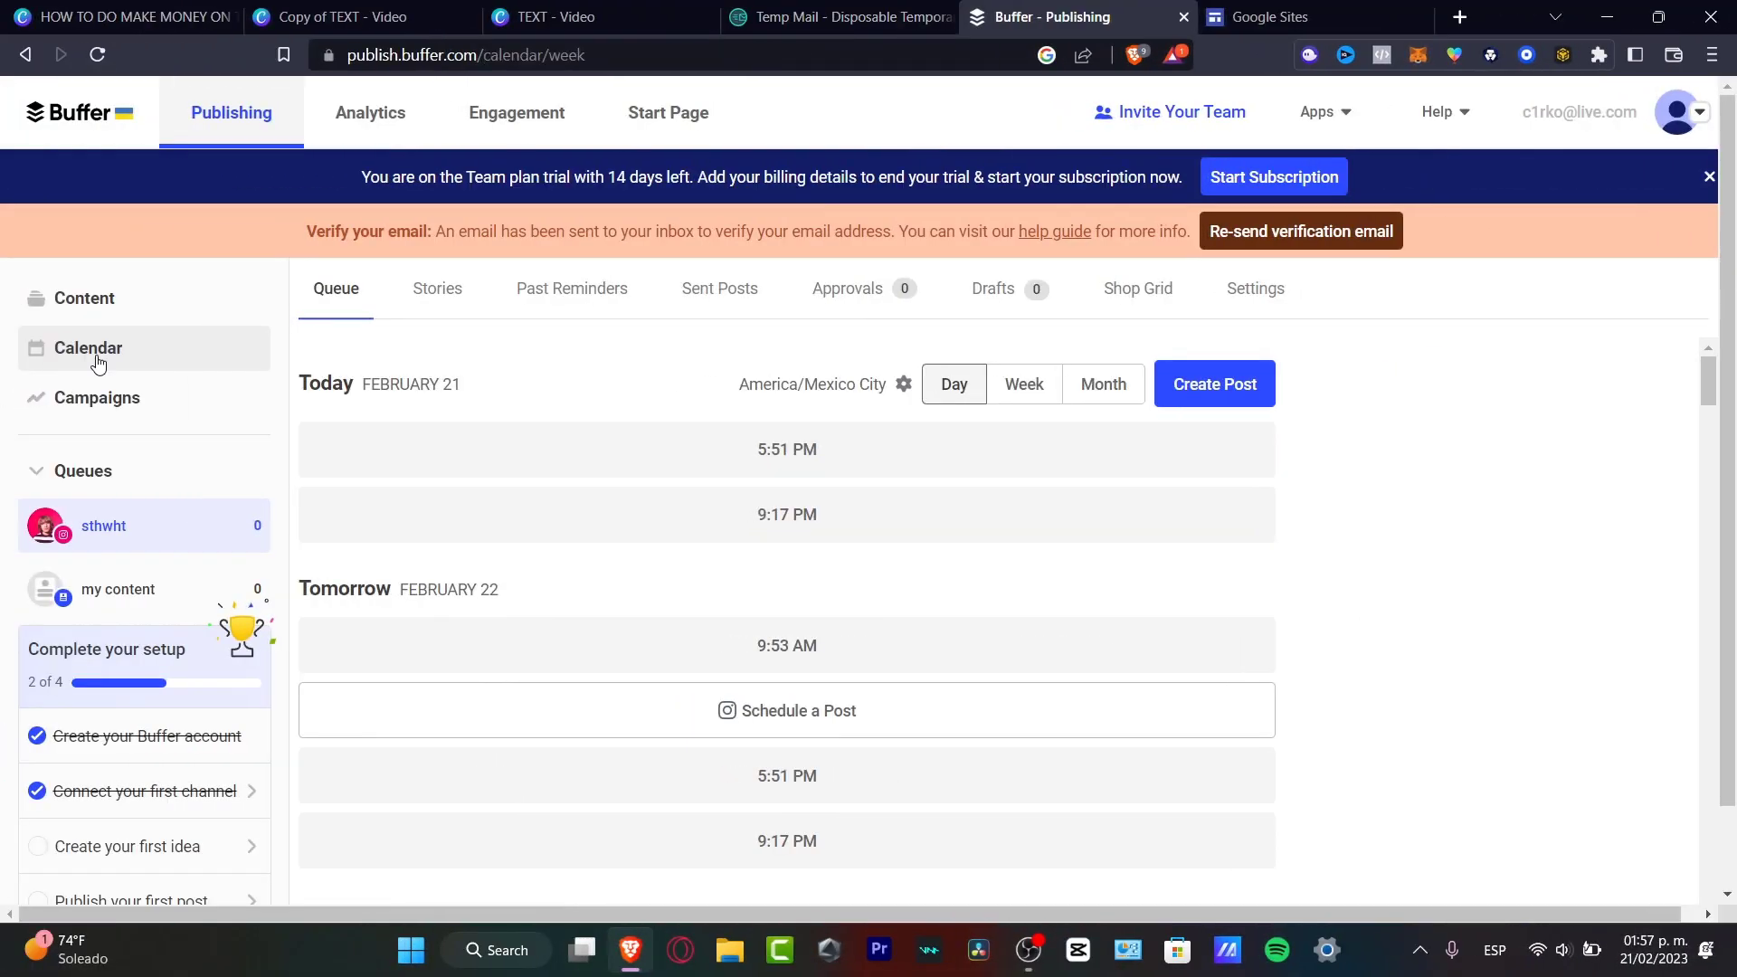
Move the content calendar back four weeks to Jan 22-28
click(98, 356)
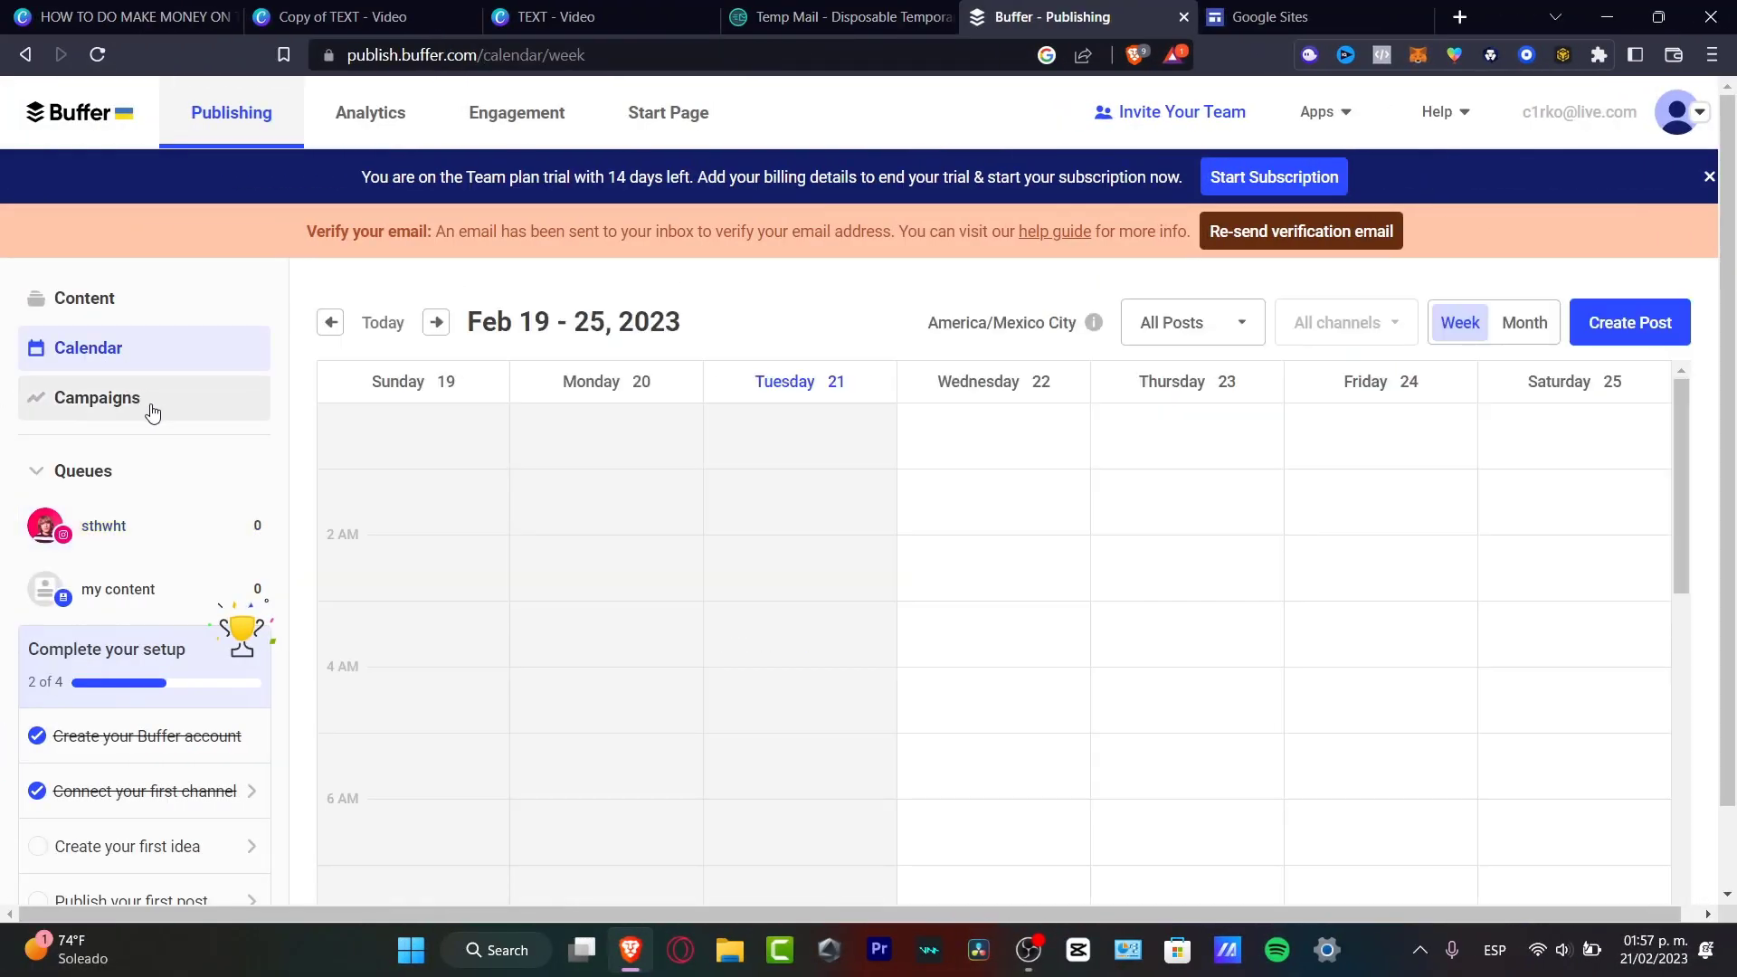
scroll(841, 535, down, 9)
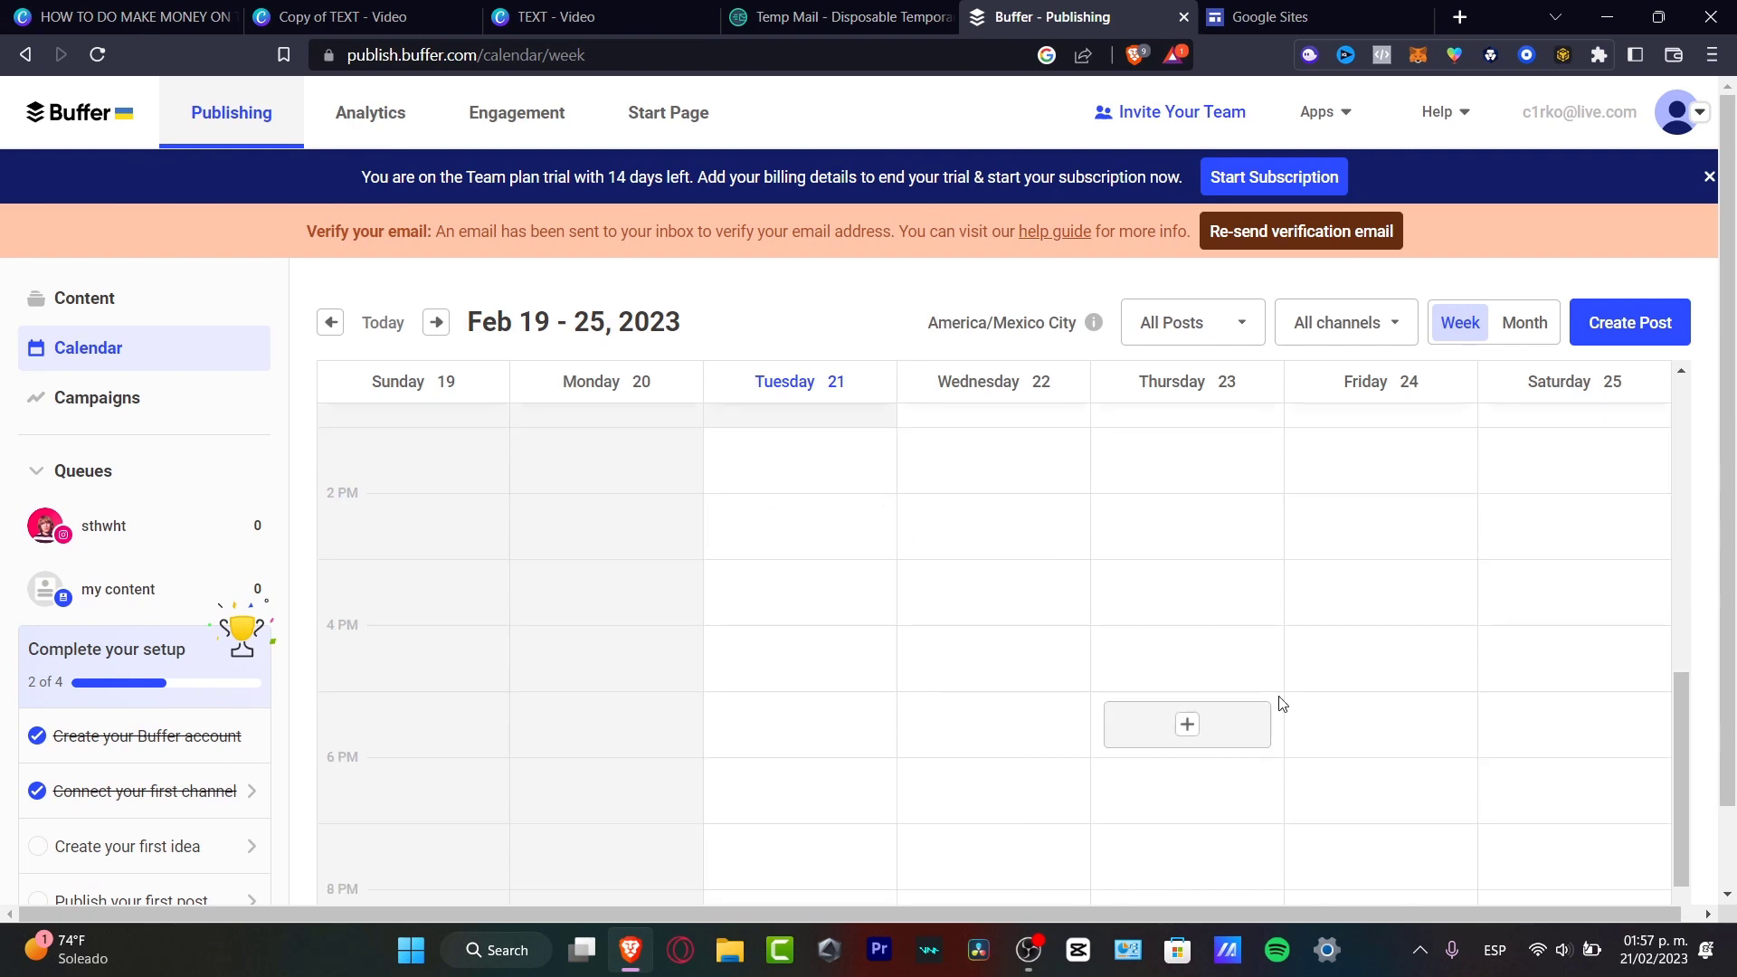
click(332, 331)
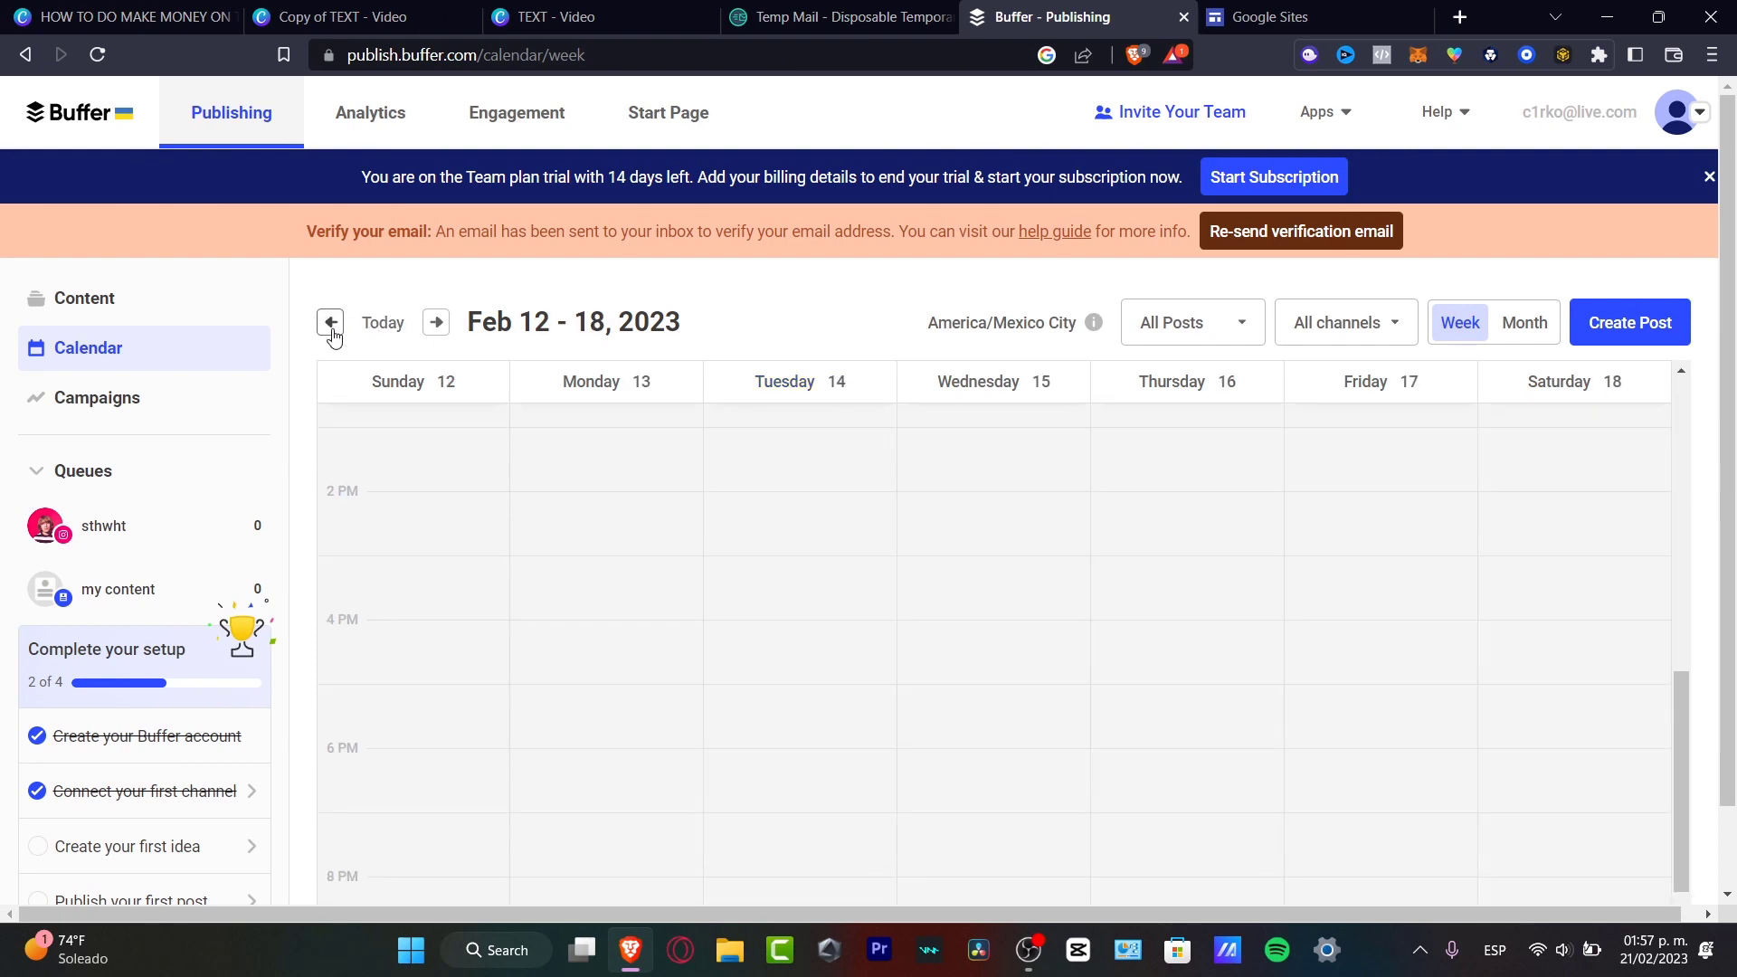
click(332, 331)
click(332, 331)
click(332, 331)
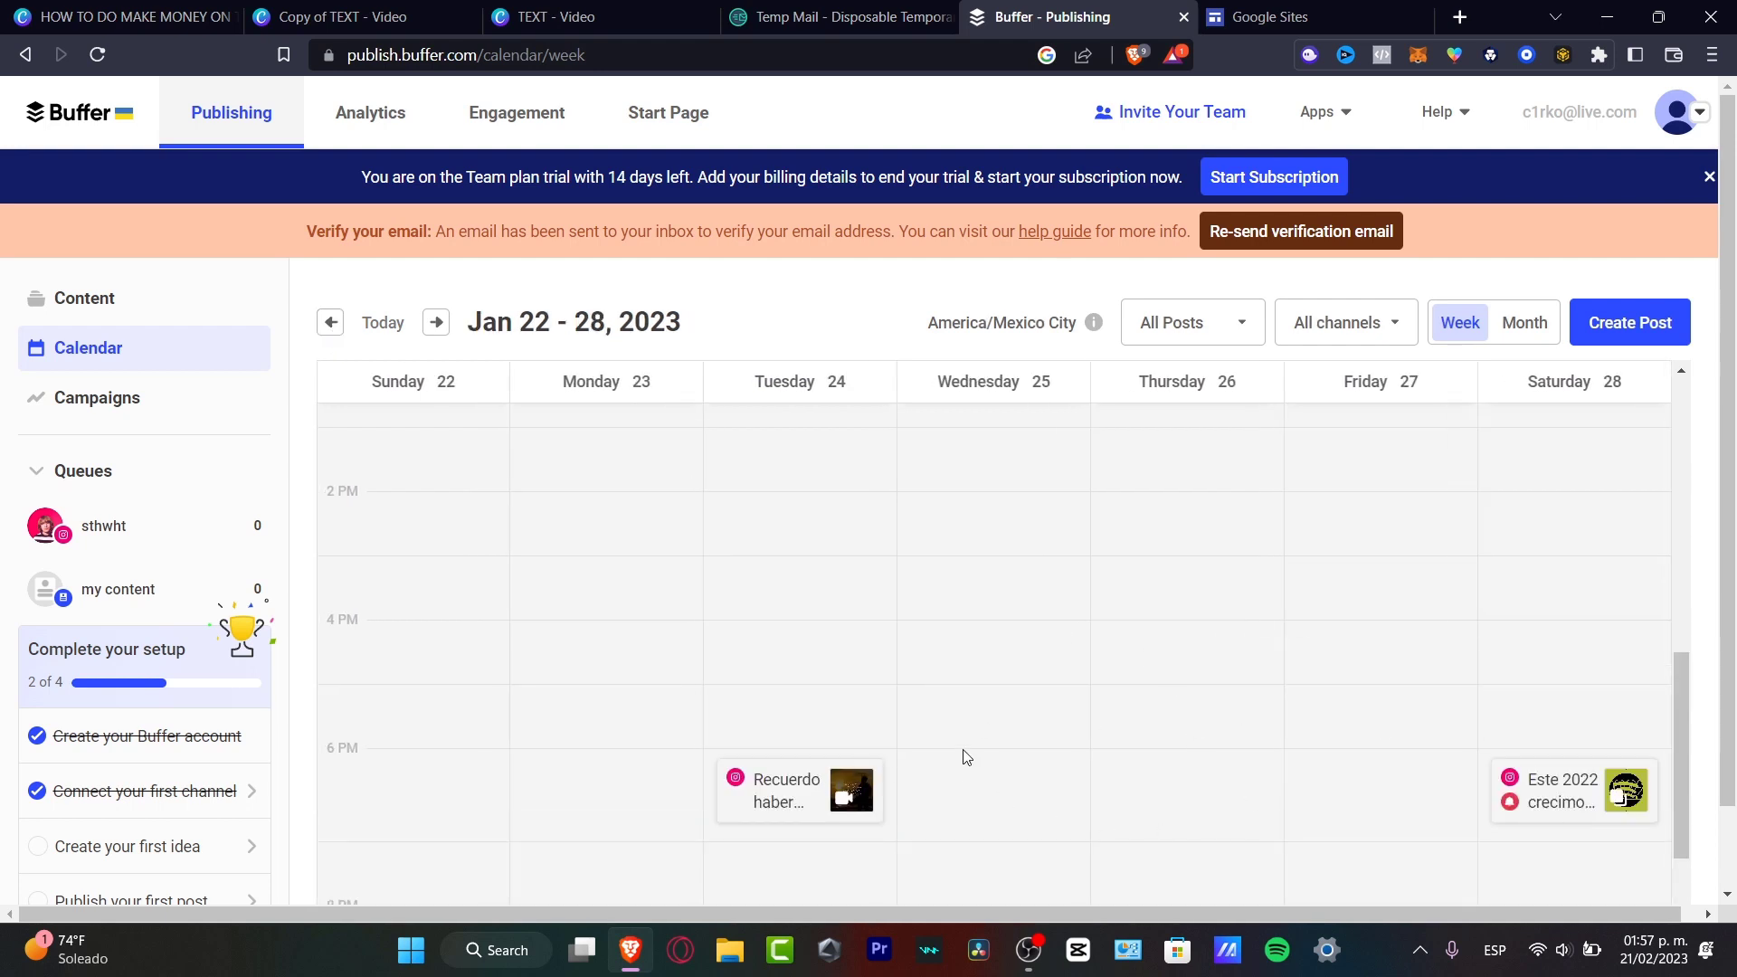
Show all January 2023 posts in the month calendar view
click(1243, 328)
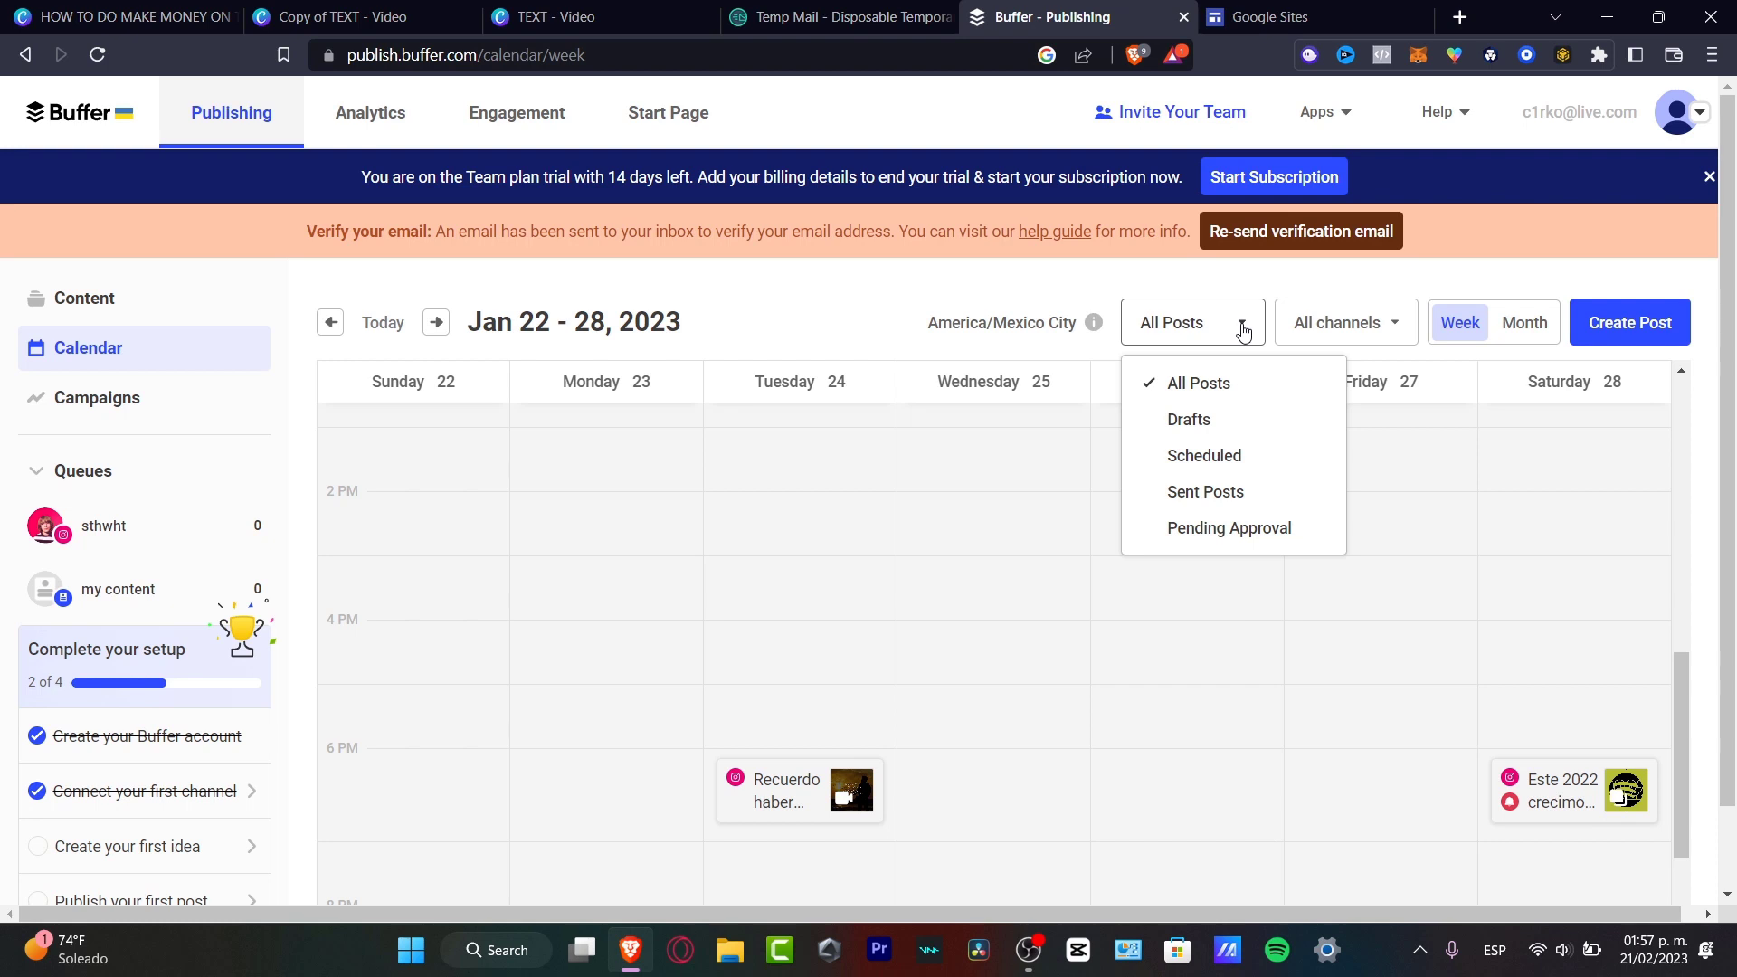
click(1502, 331)
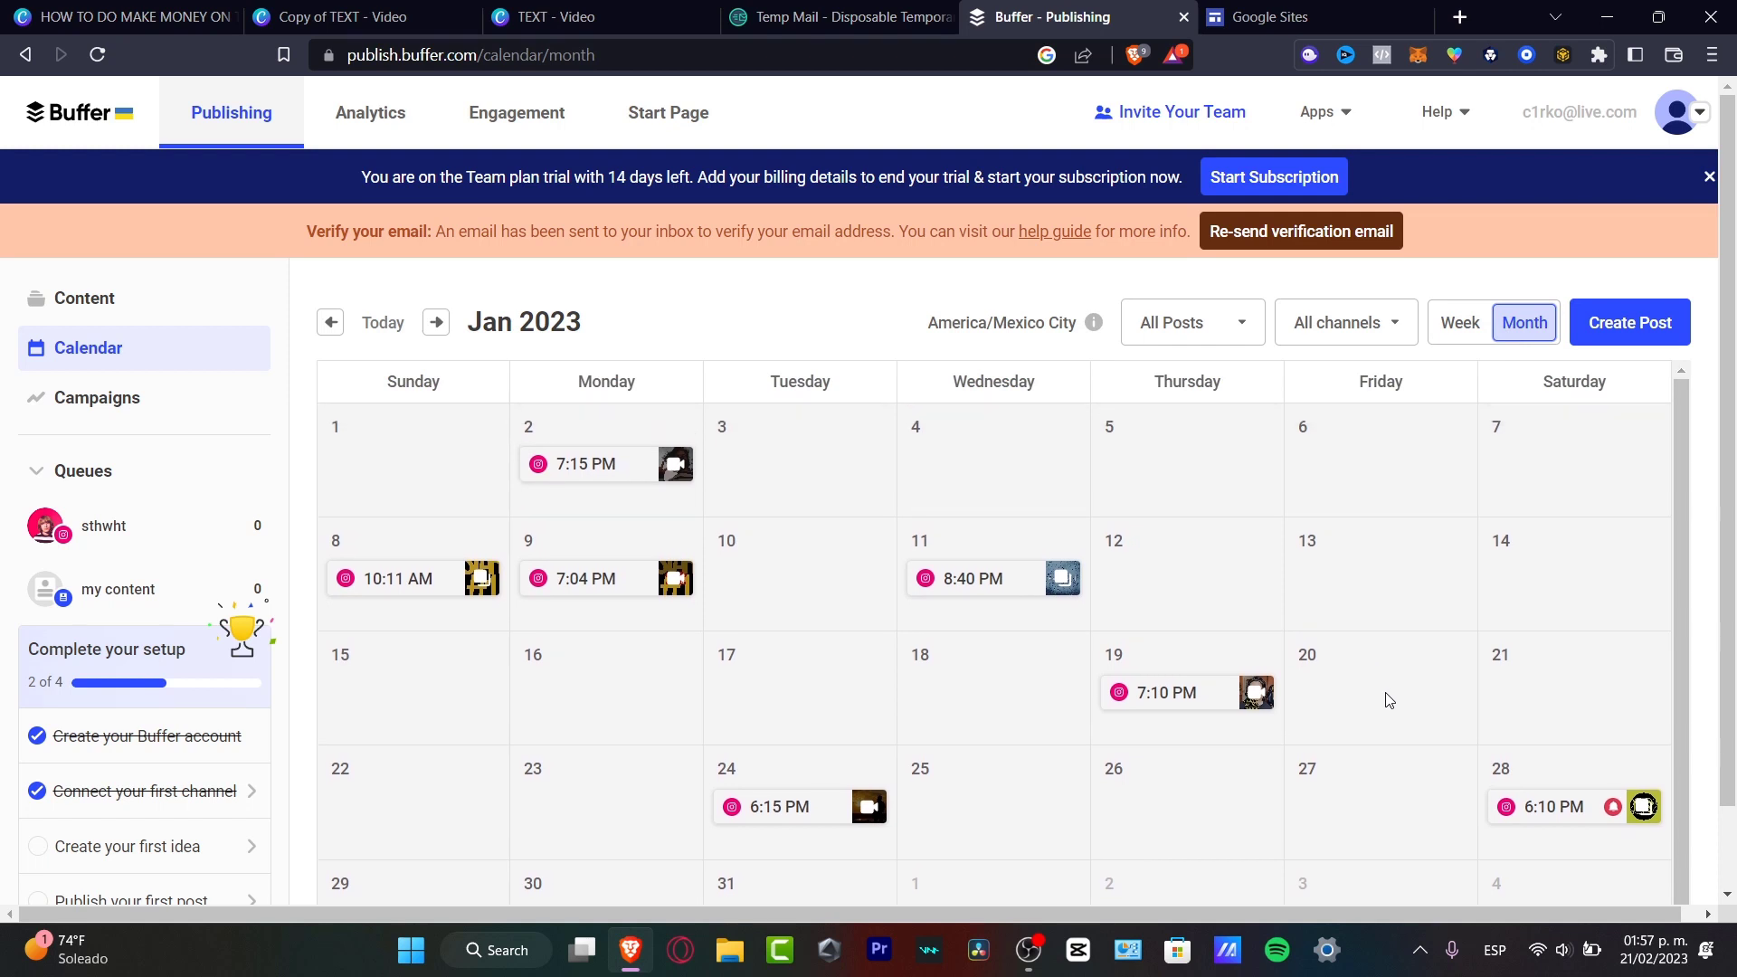
scroll(1397, 702, down, 2)
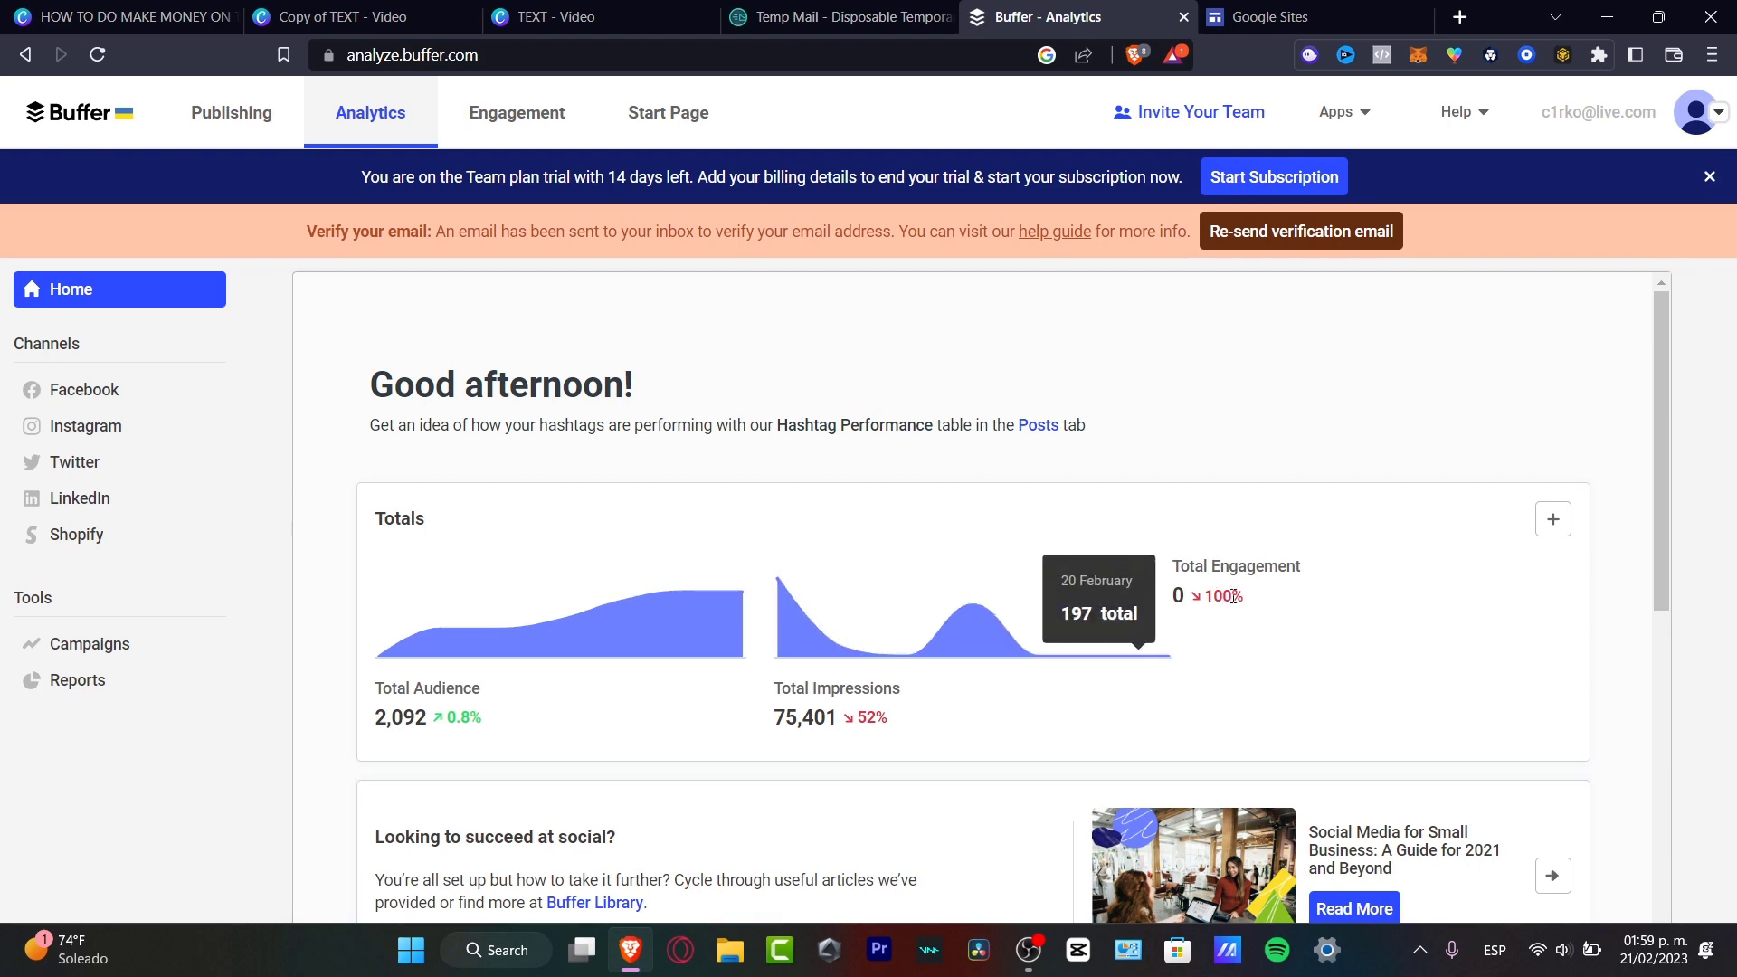
Browse the Facebook, Instagram and Shopify channel analytics, then connect a Facebook Page
scroll(1283, 612, down, 4)
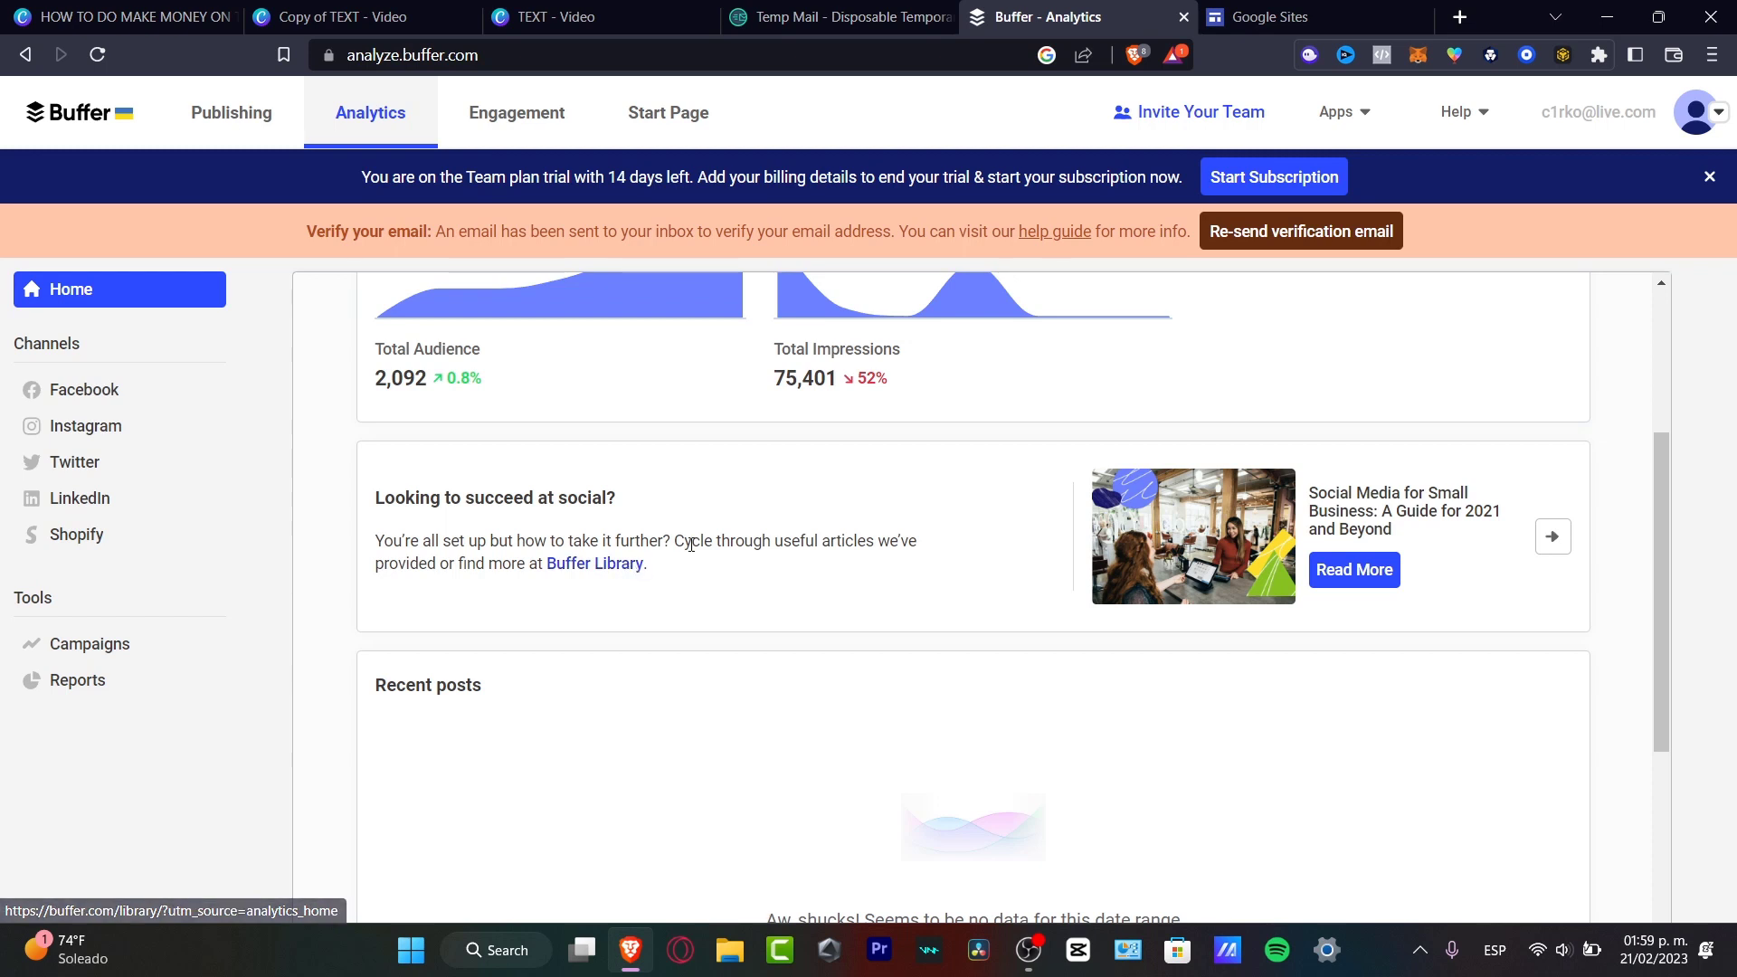
scroll(724, 590, down, 3)
scroll(734, 595, down, 3)
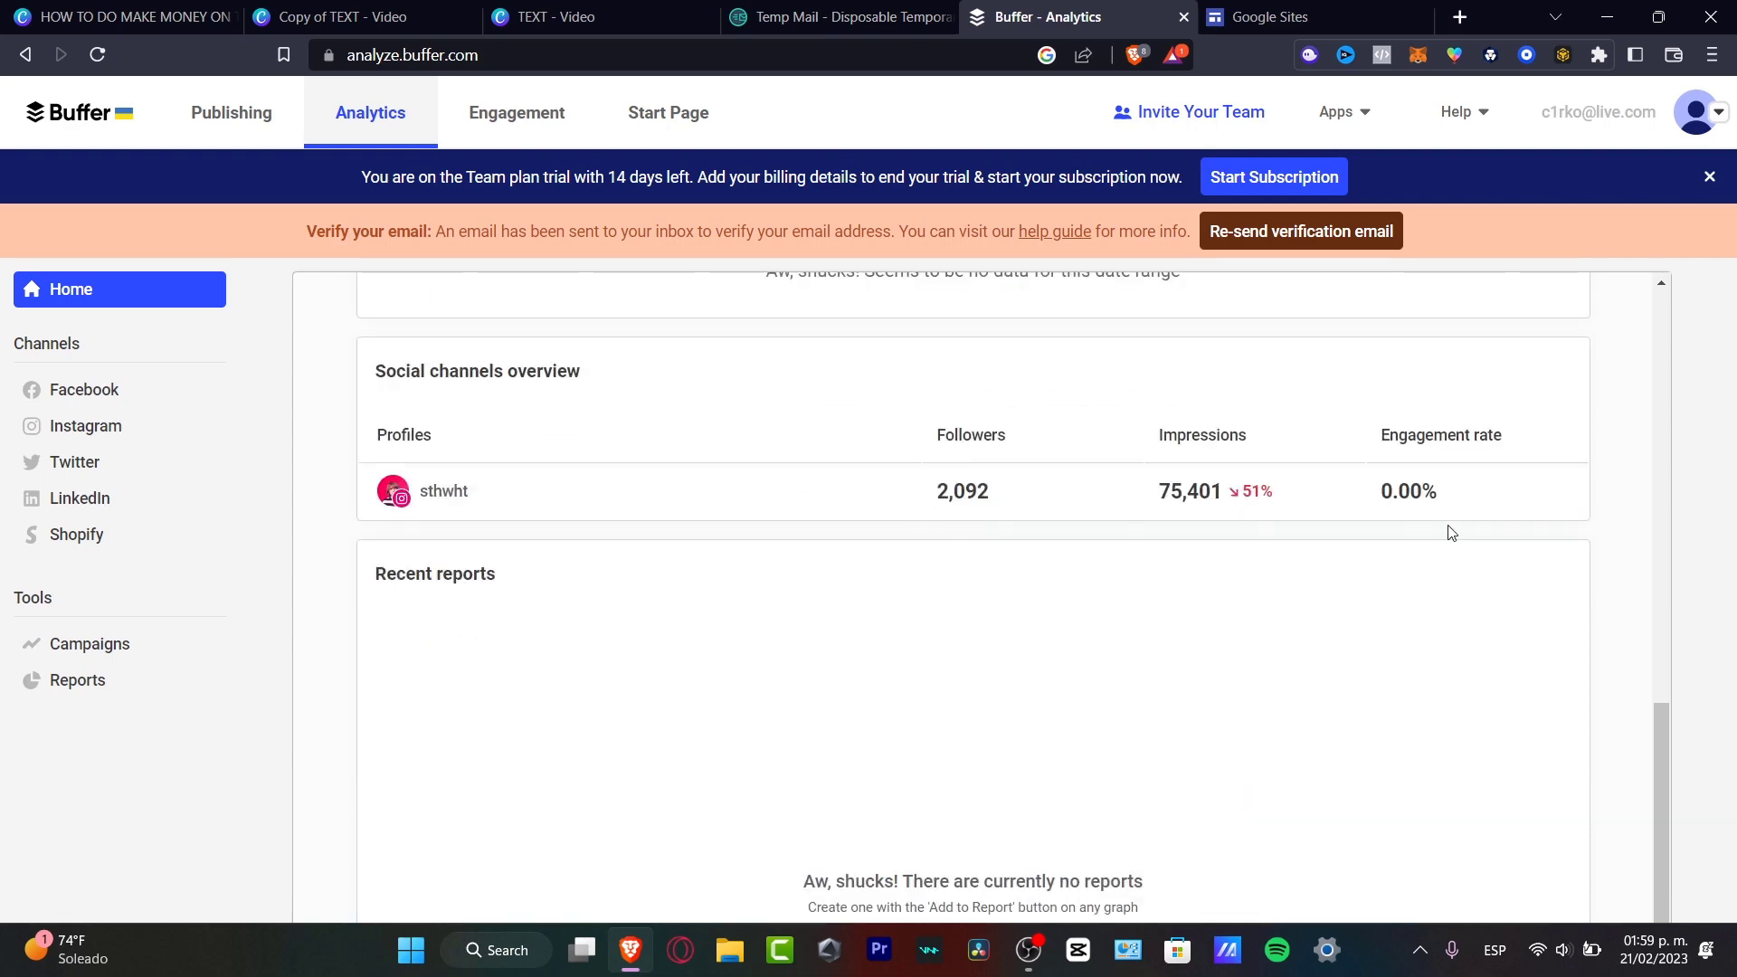
scroll(1311, 698, up, 8)
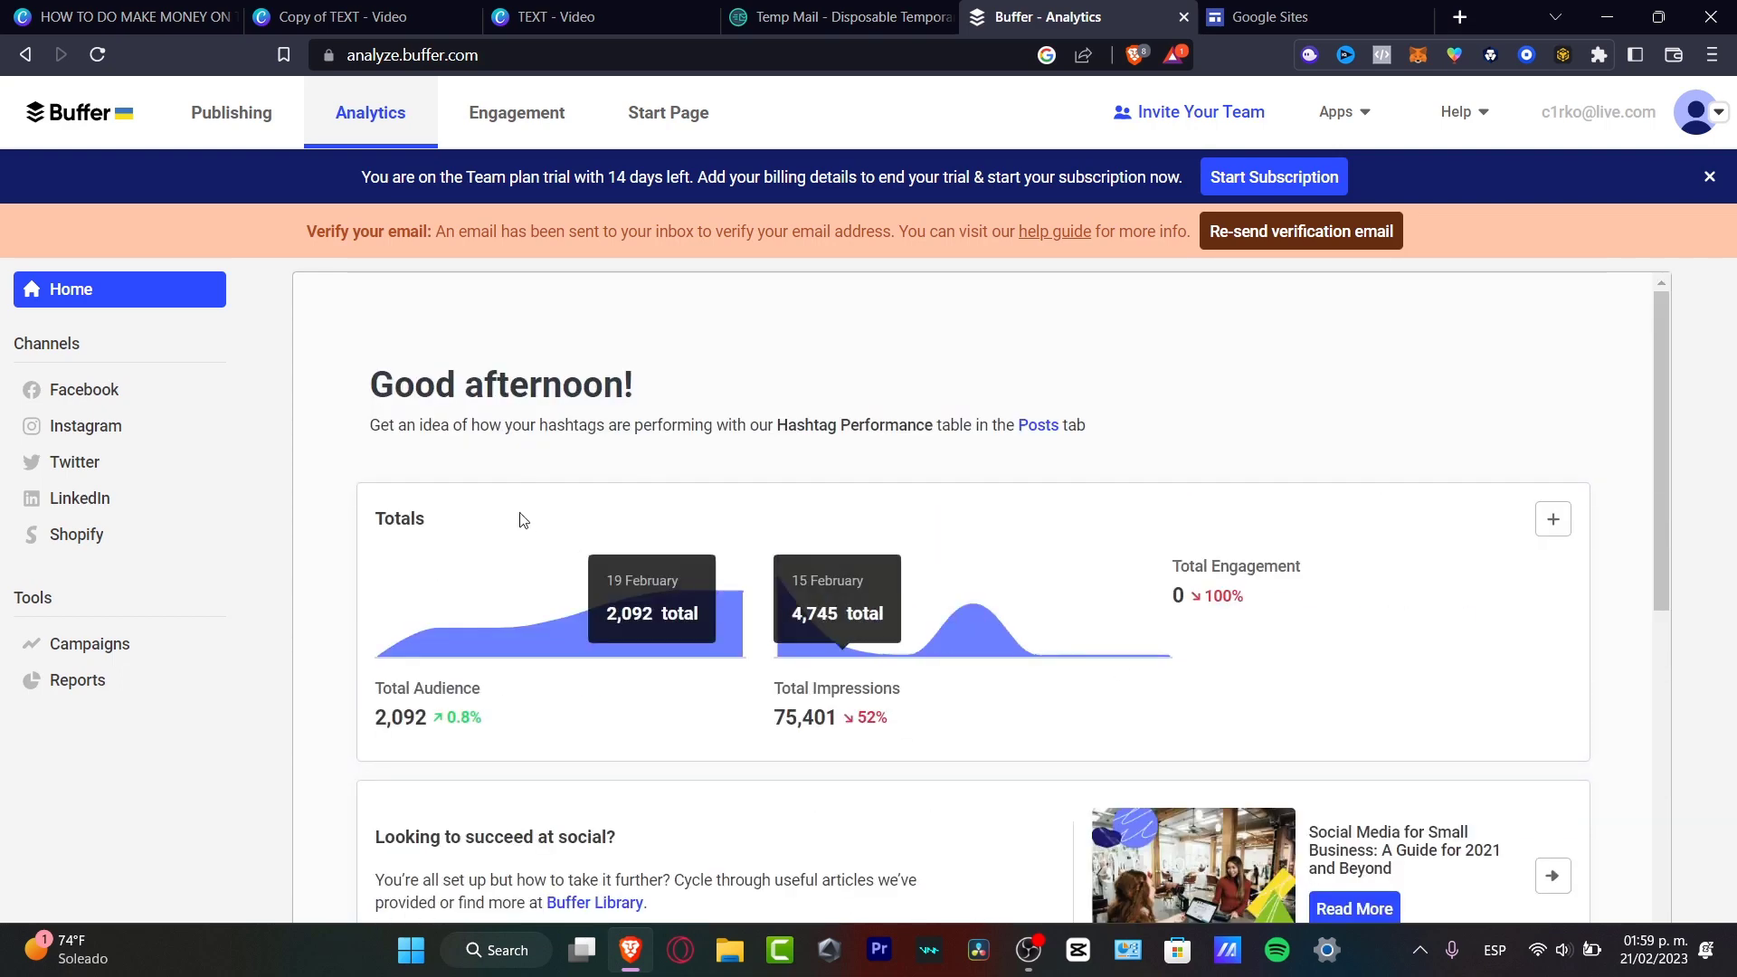
click(78, 403)
click(90, 428)
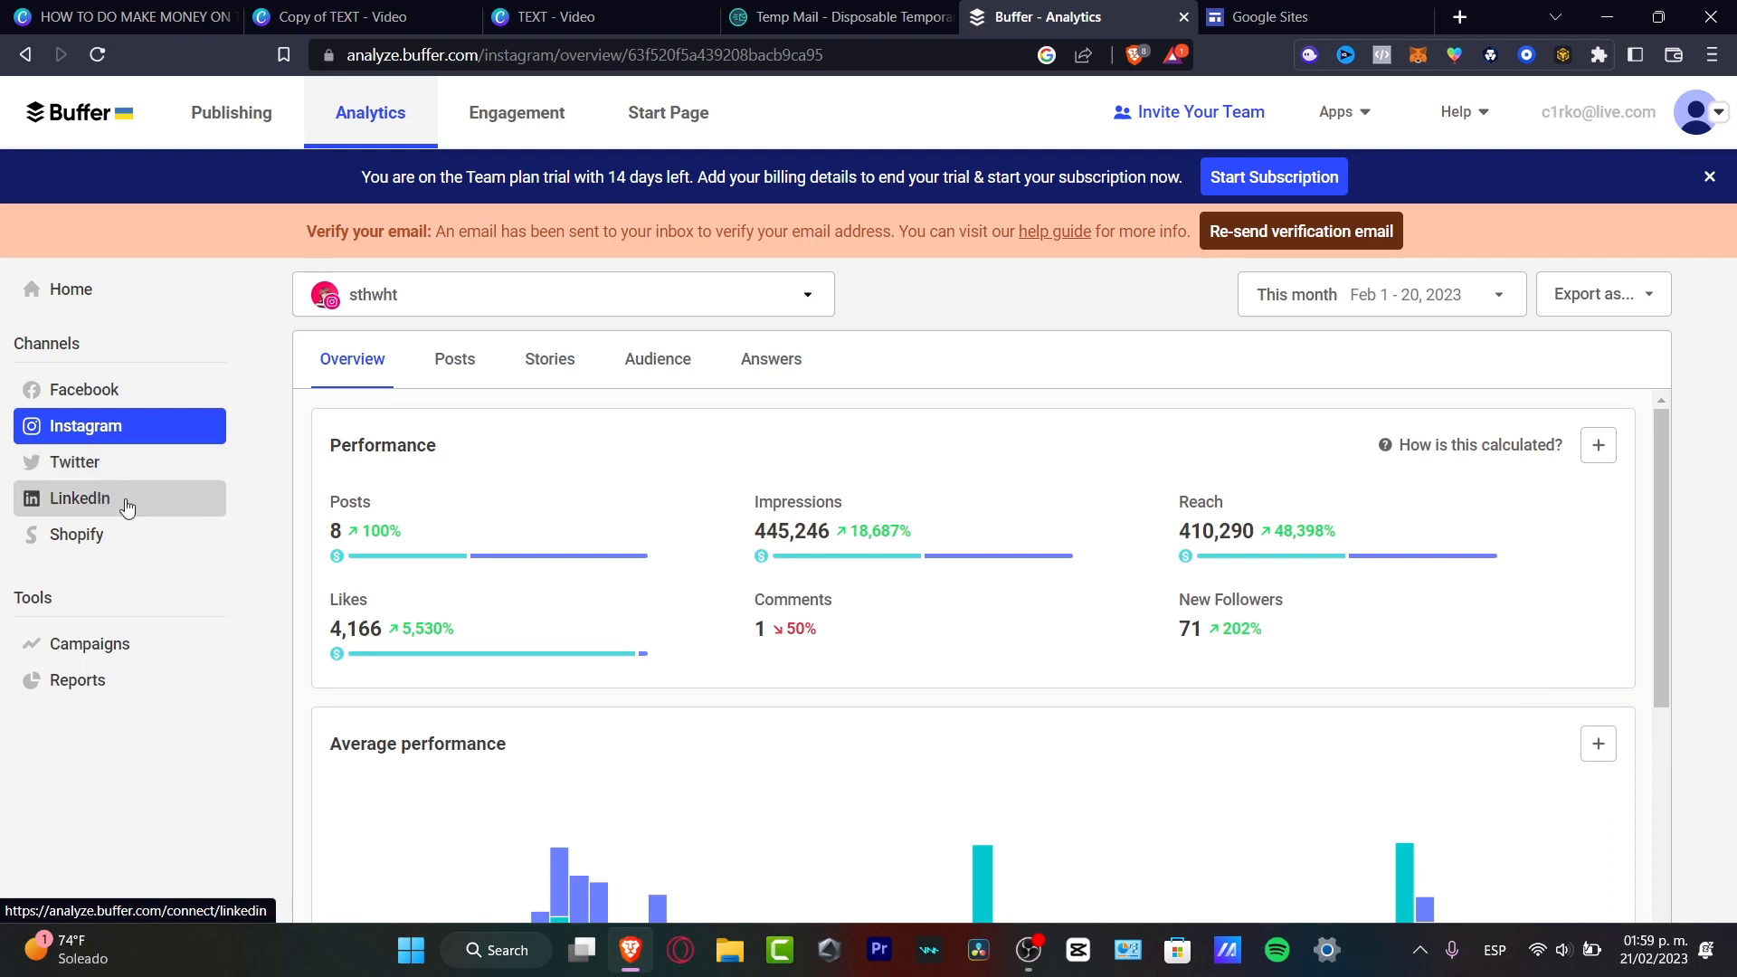
click(110, 540)
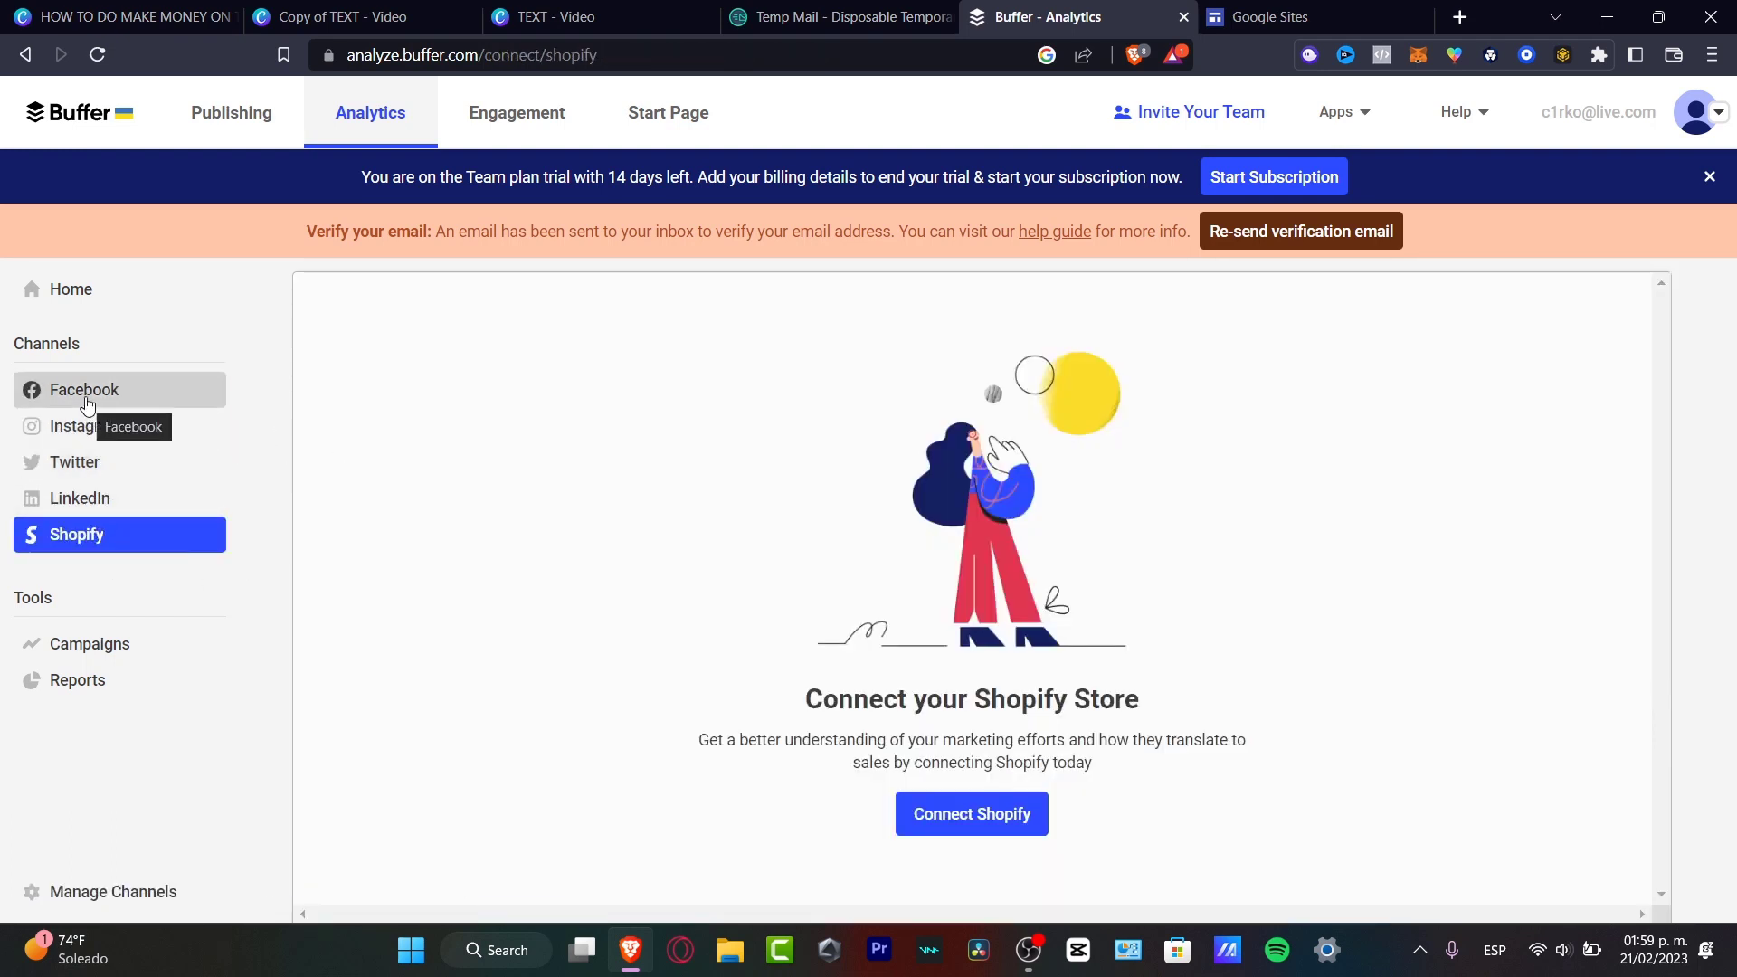
click(127, 391)
click(1019, 809)
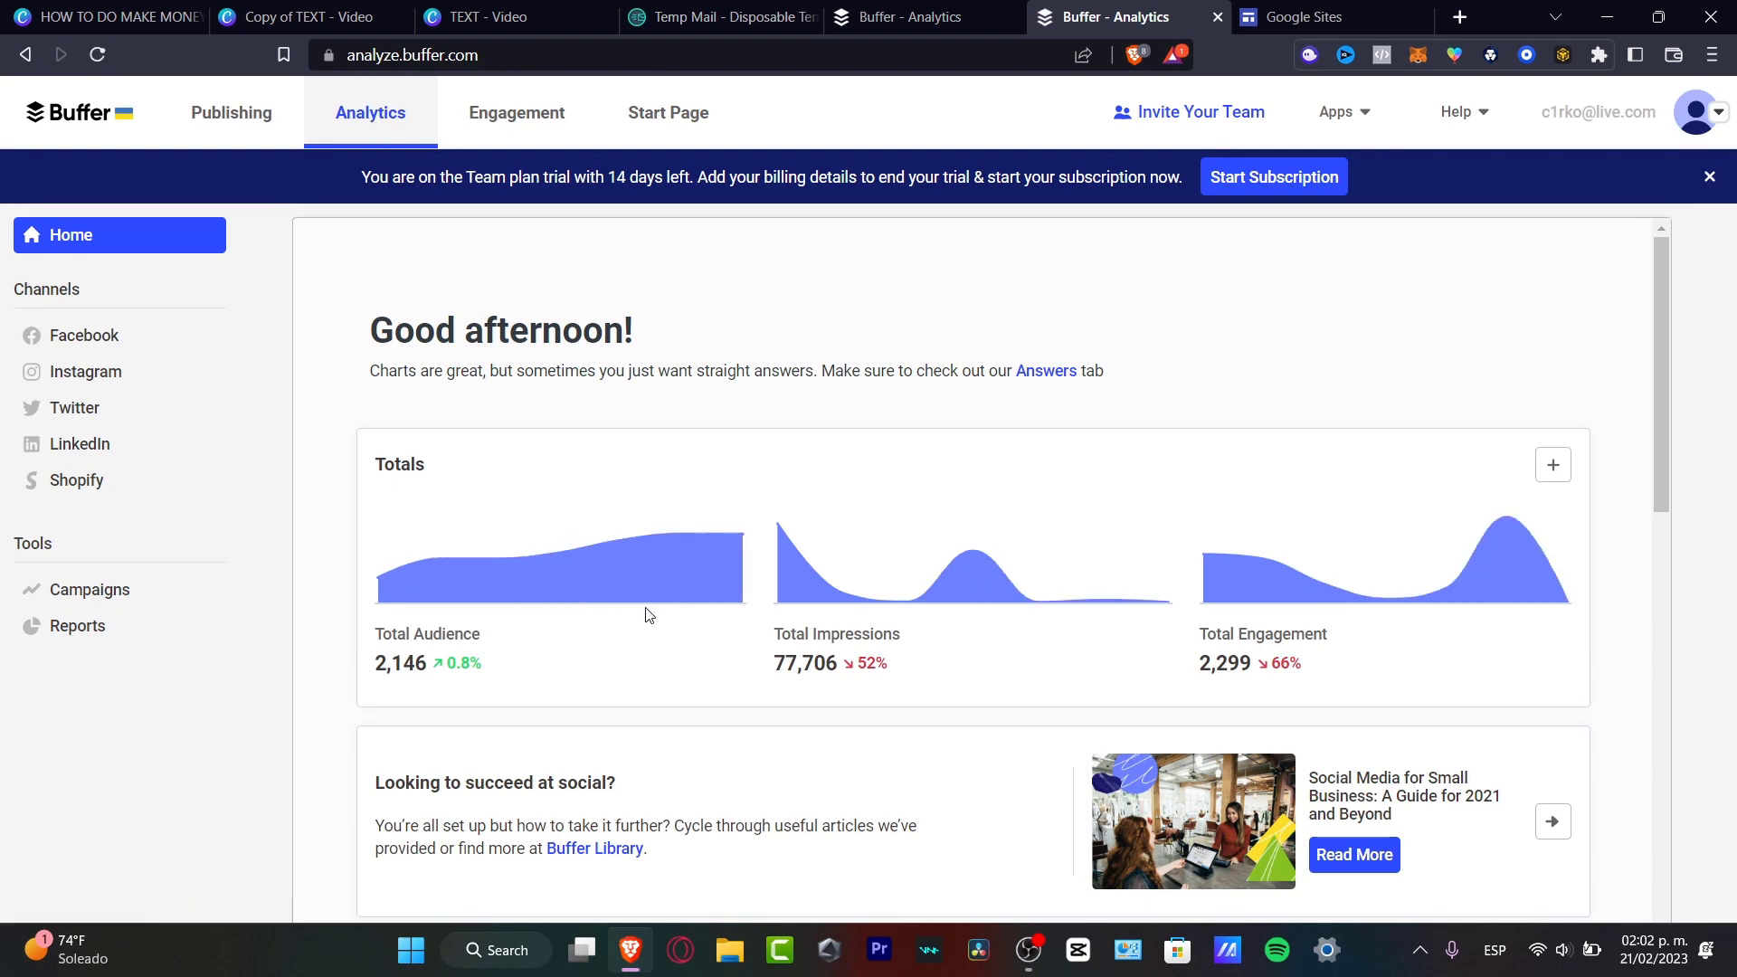
scroll(649, 615, down, 10)
scroll(639, 624, down, 3)
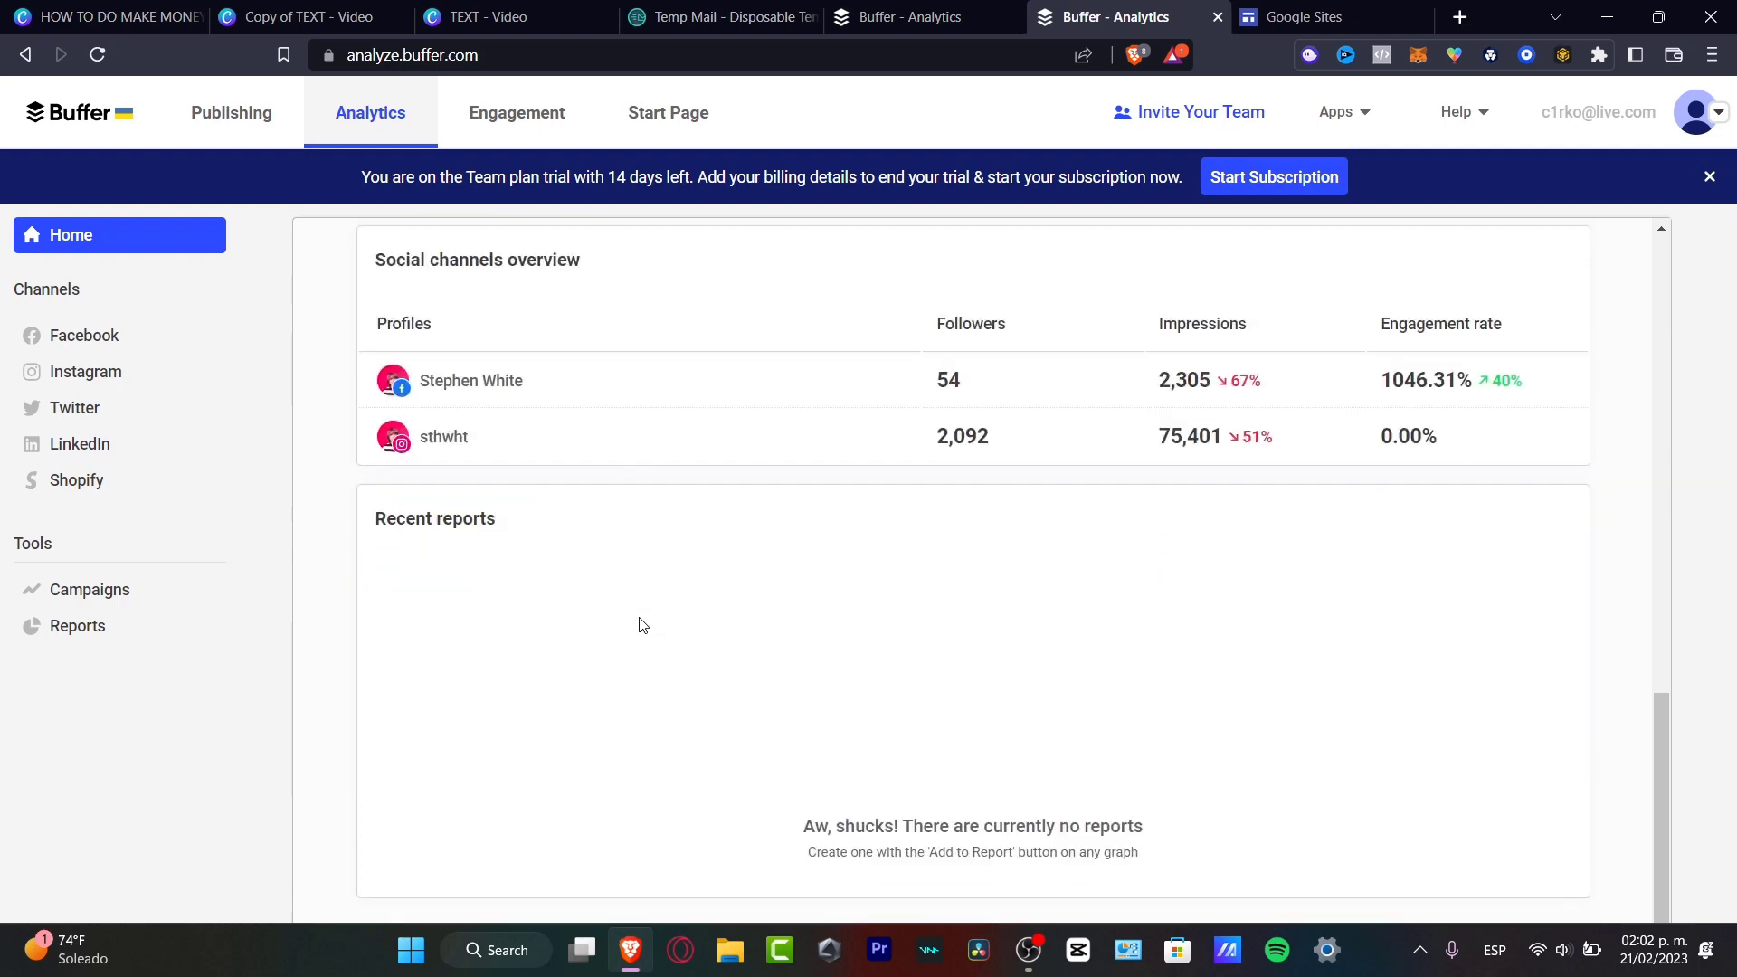
scroll(613, 567, up, 7)
mouse_move(558, 576)
scroll(558, 576, up, 5)
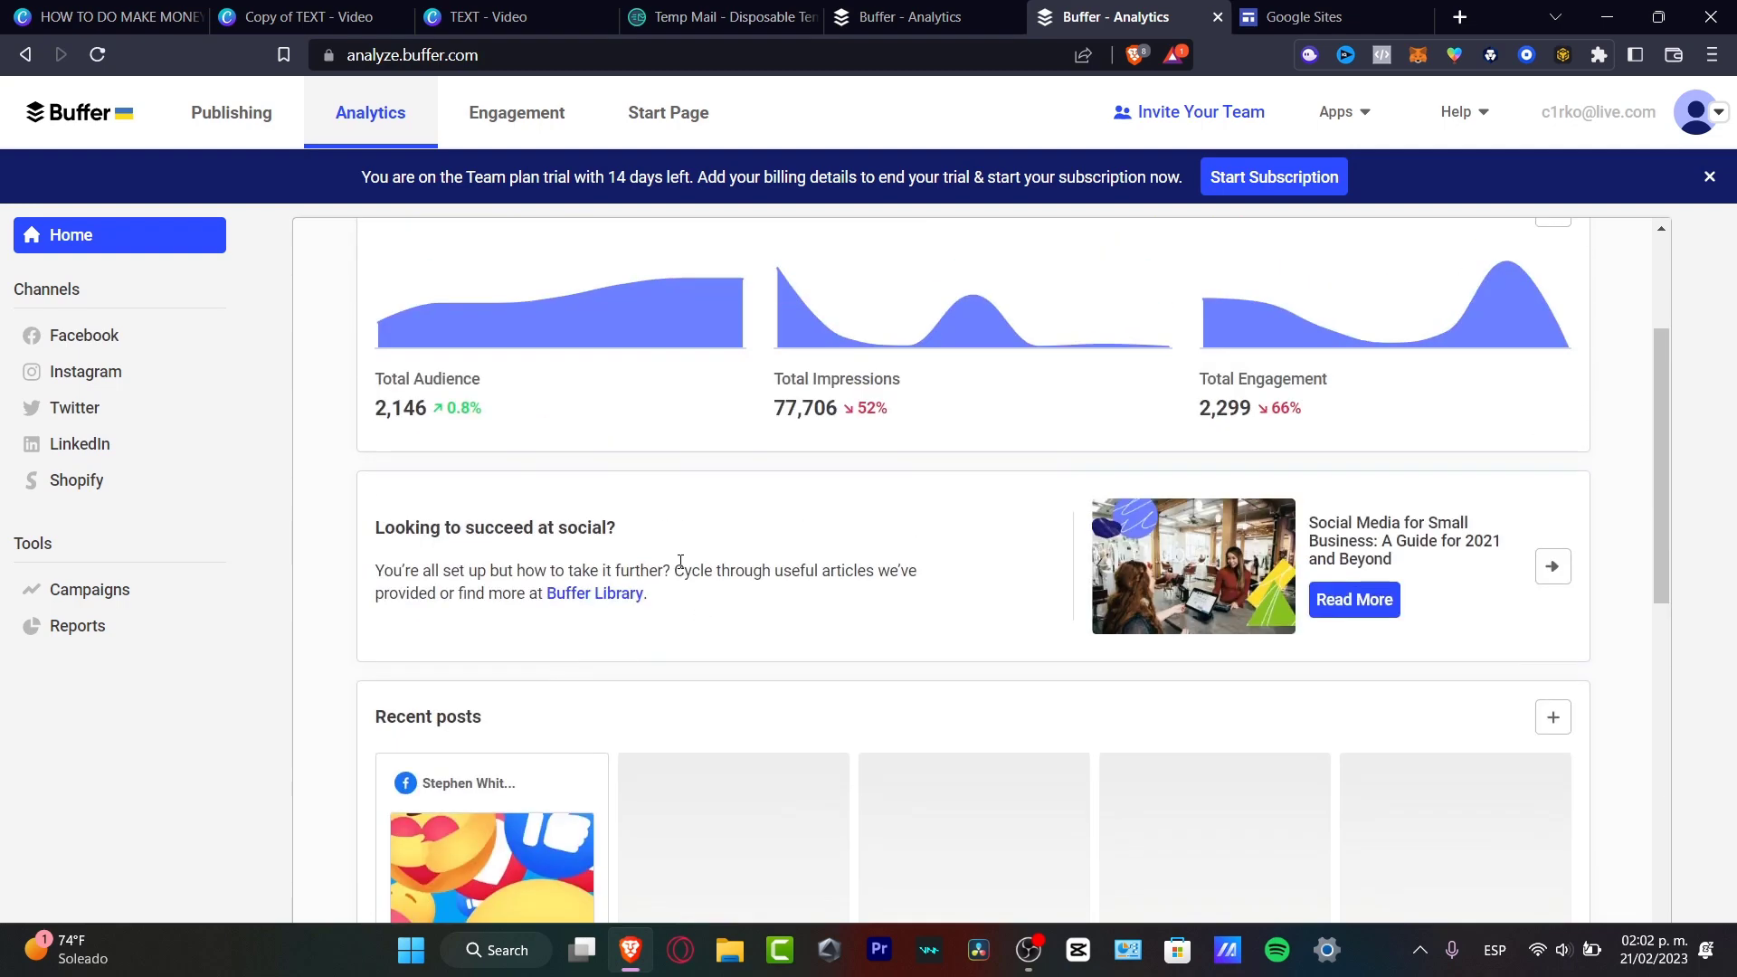
click(110, 344)
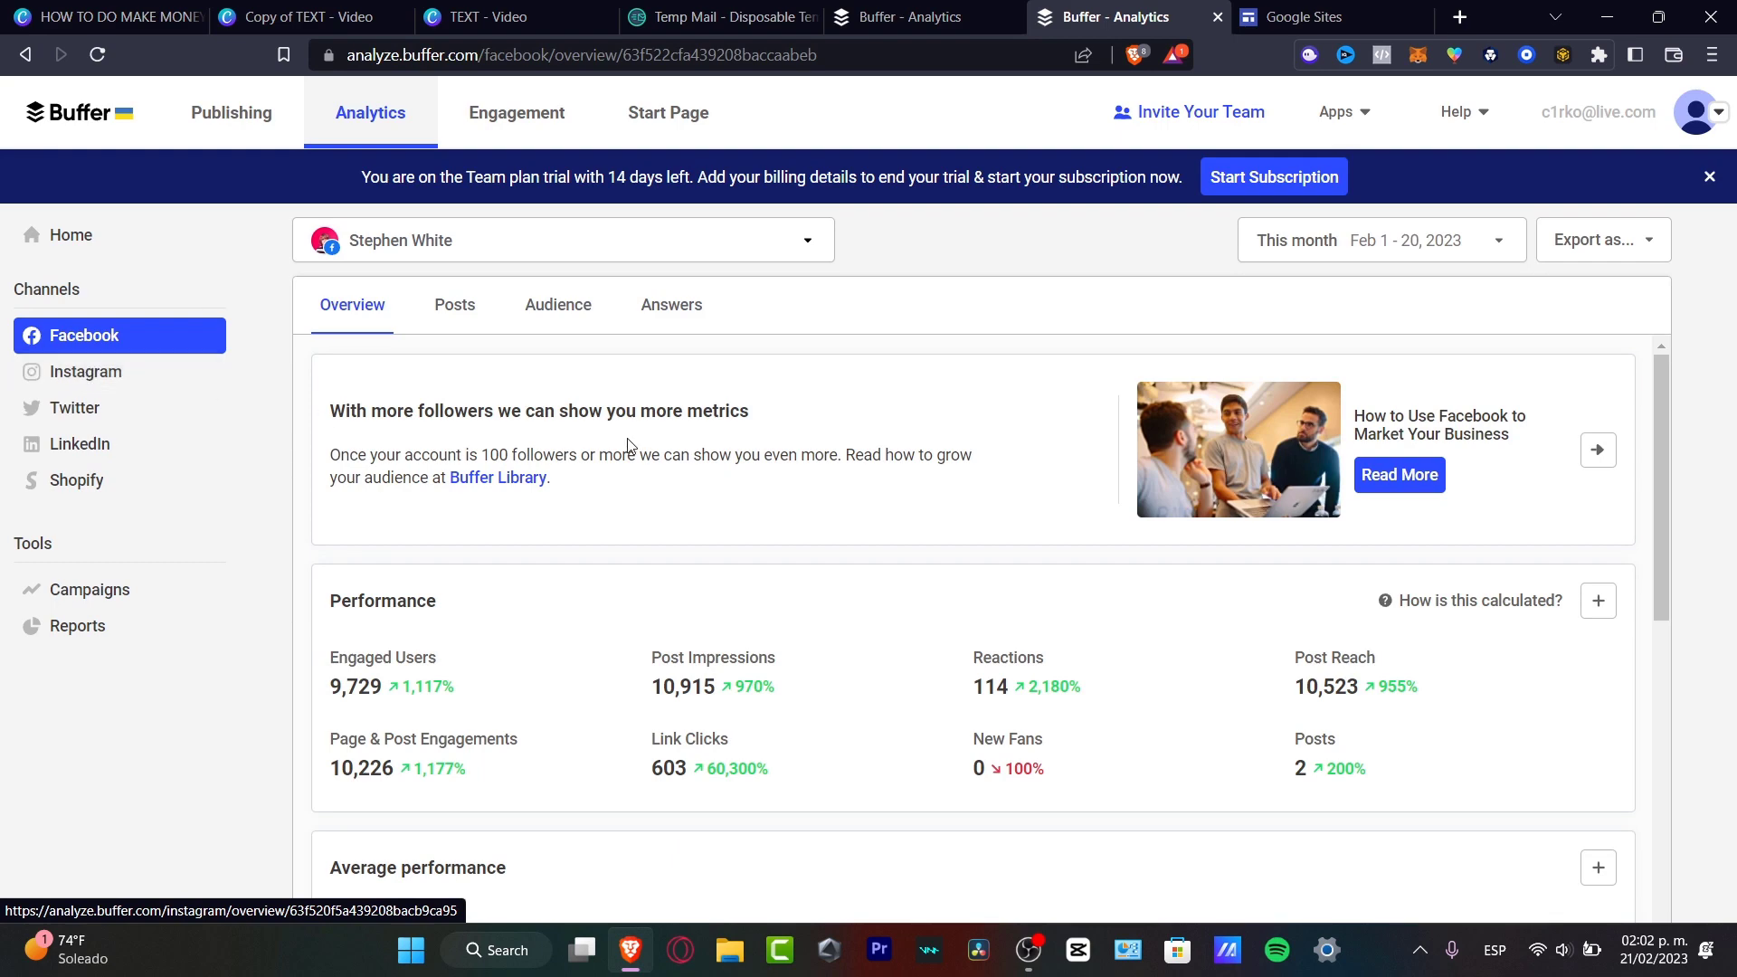
scroll(798, 505, down, 3)
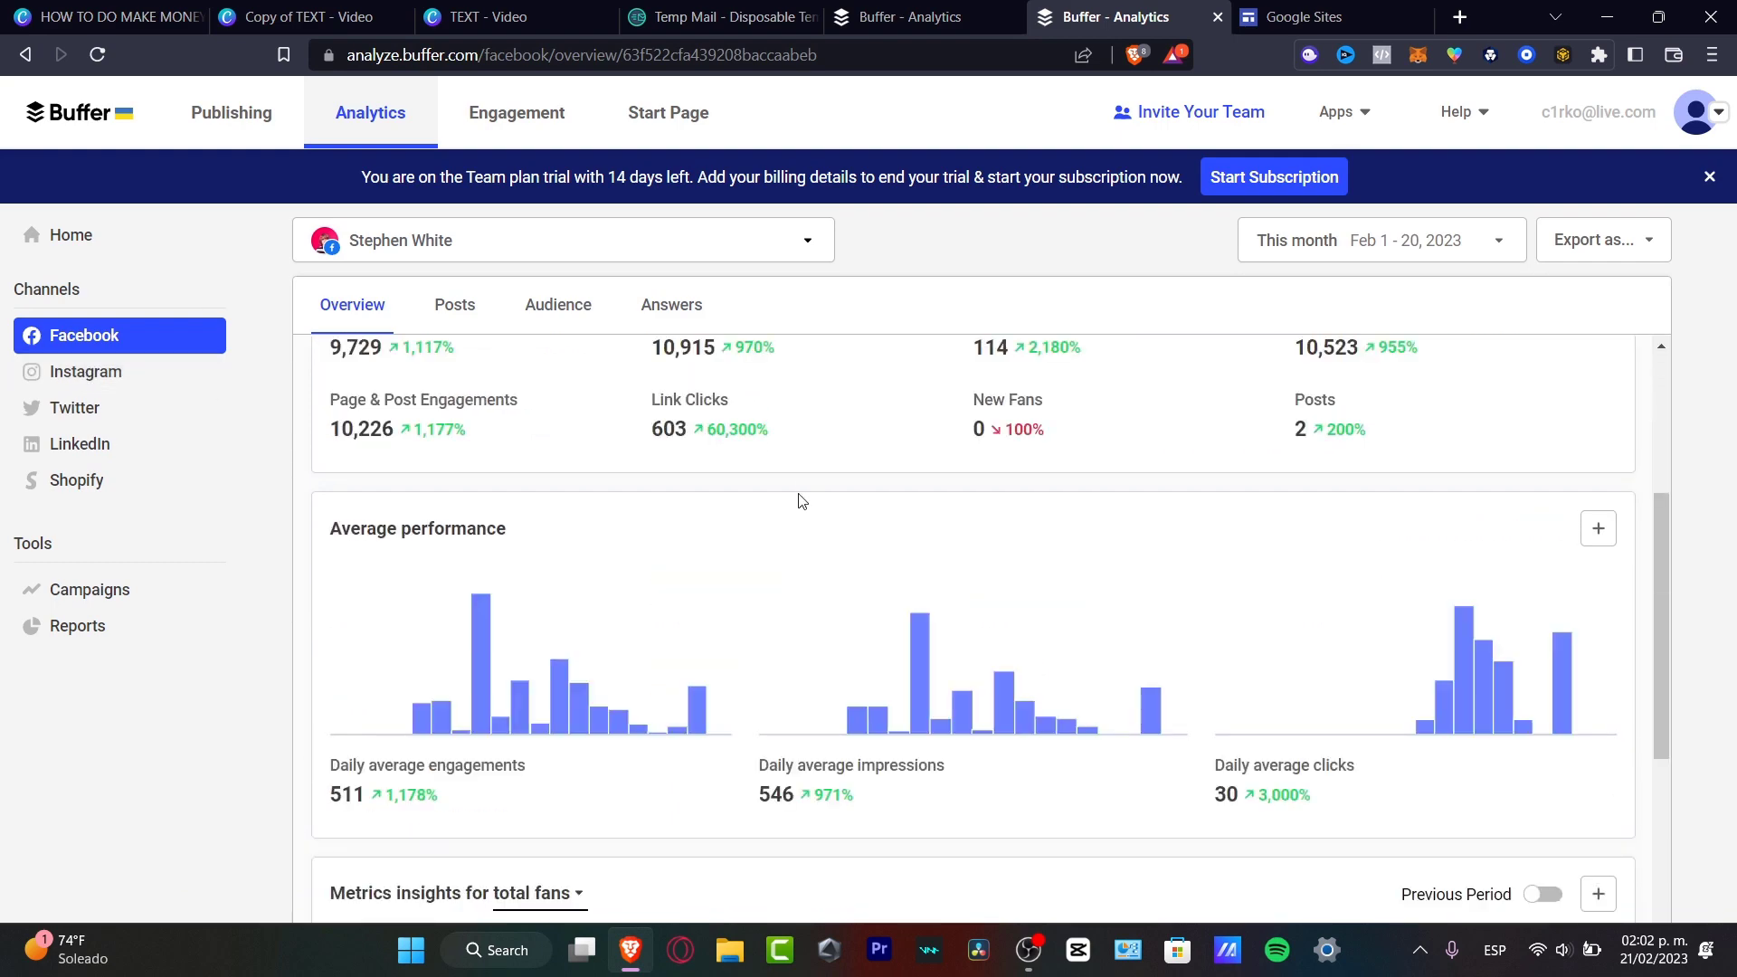
scroll(799, 500, up, 3)
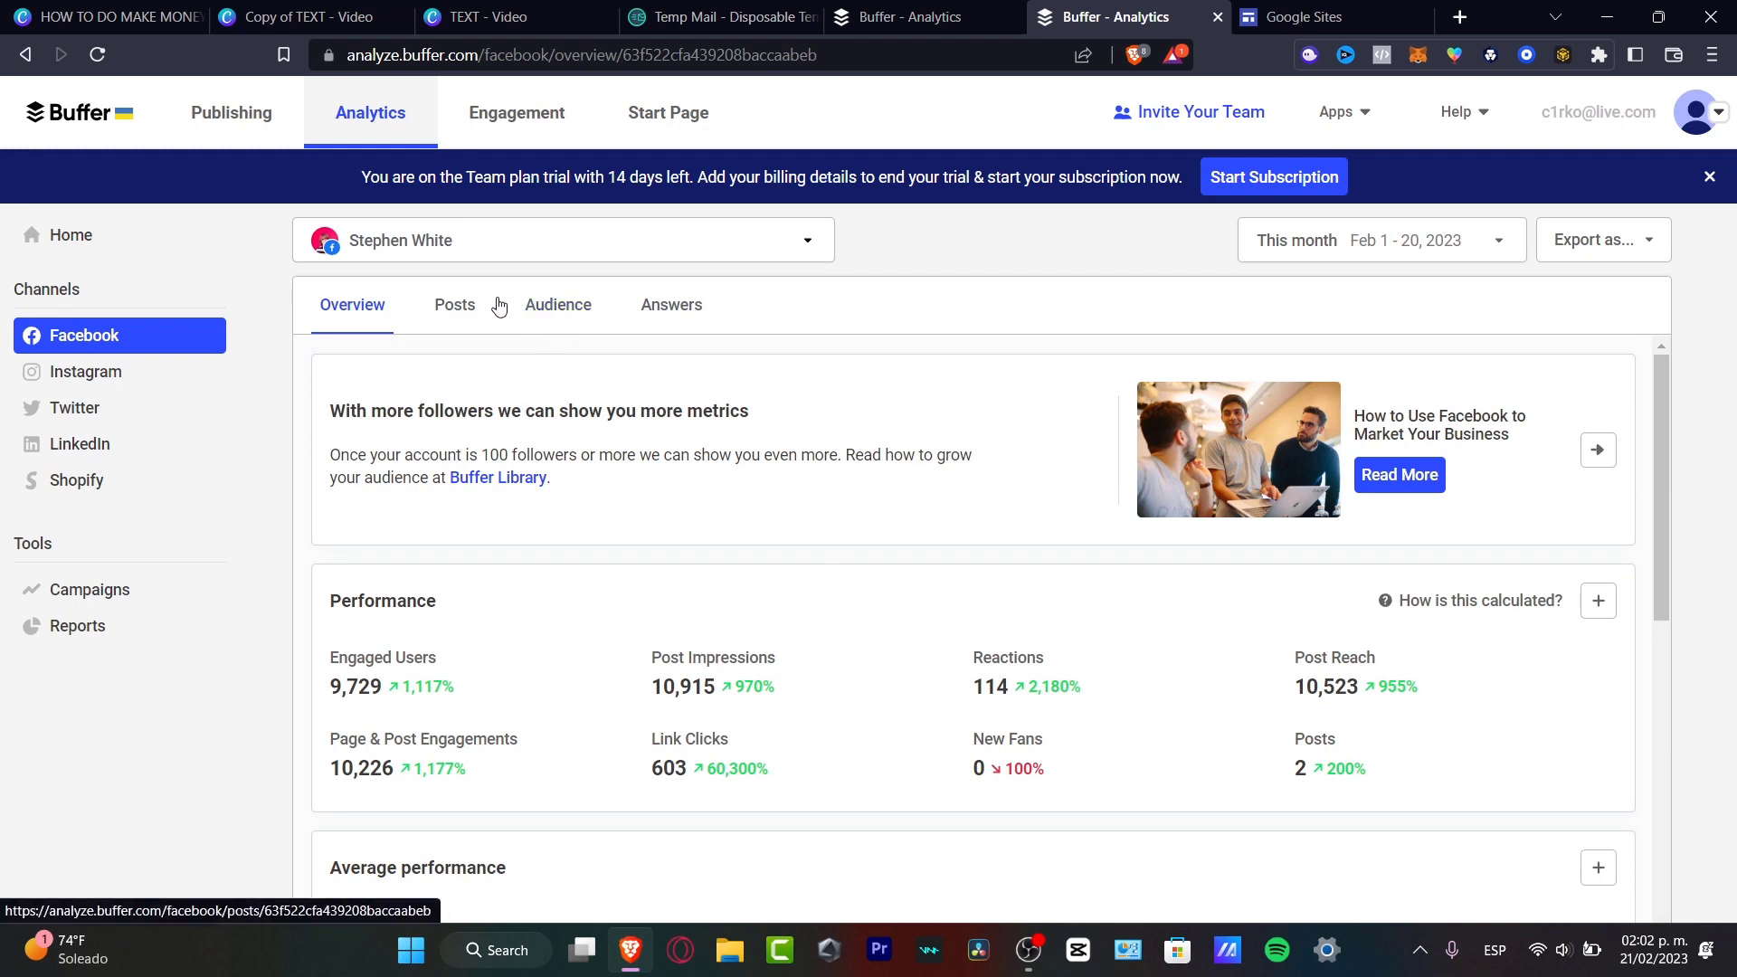
Review the Answers, Audience and Posts tabs, finishing on the Facebook Overview
click(641, 307)
scroll(736, 550, down, 3)
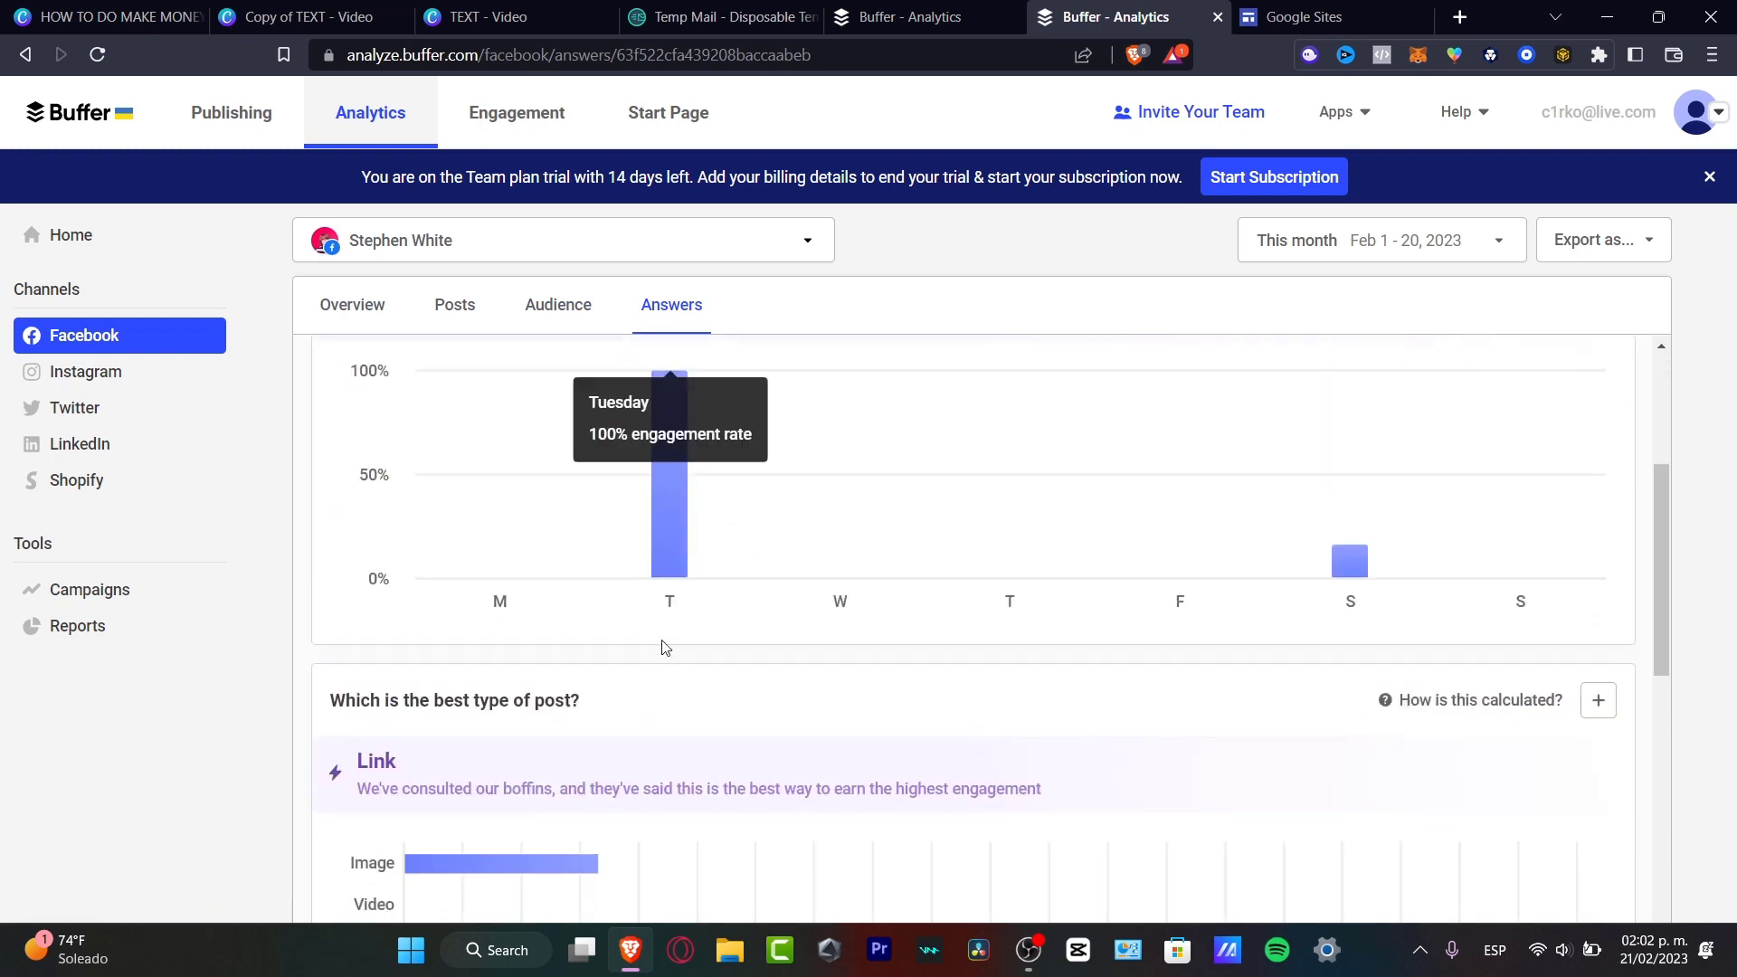
scroll(675, 532, up, 3)
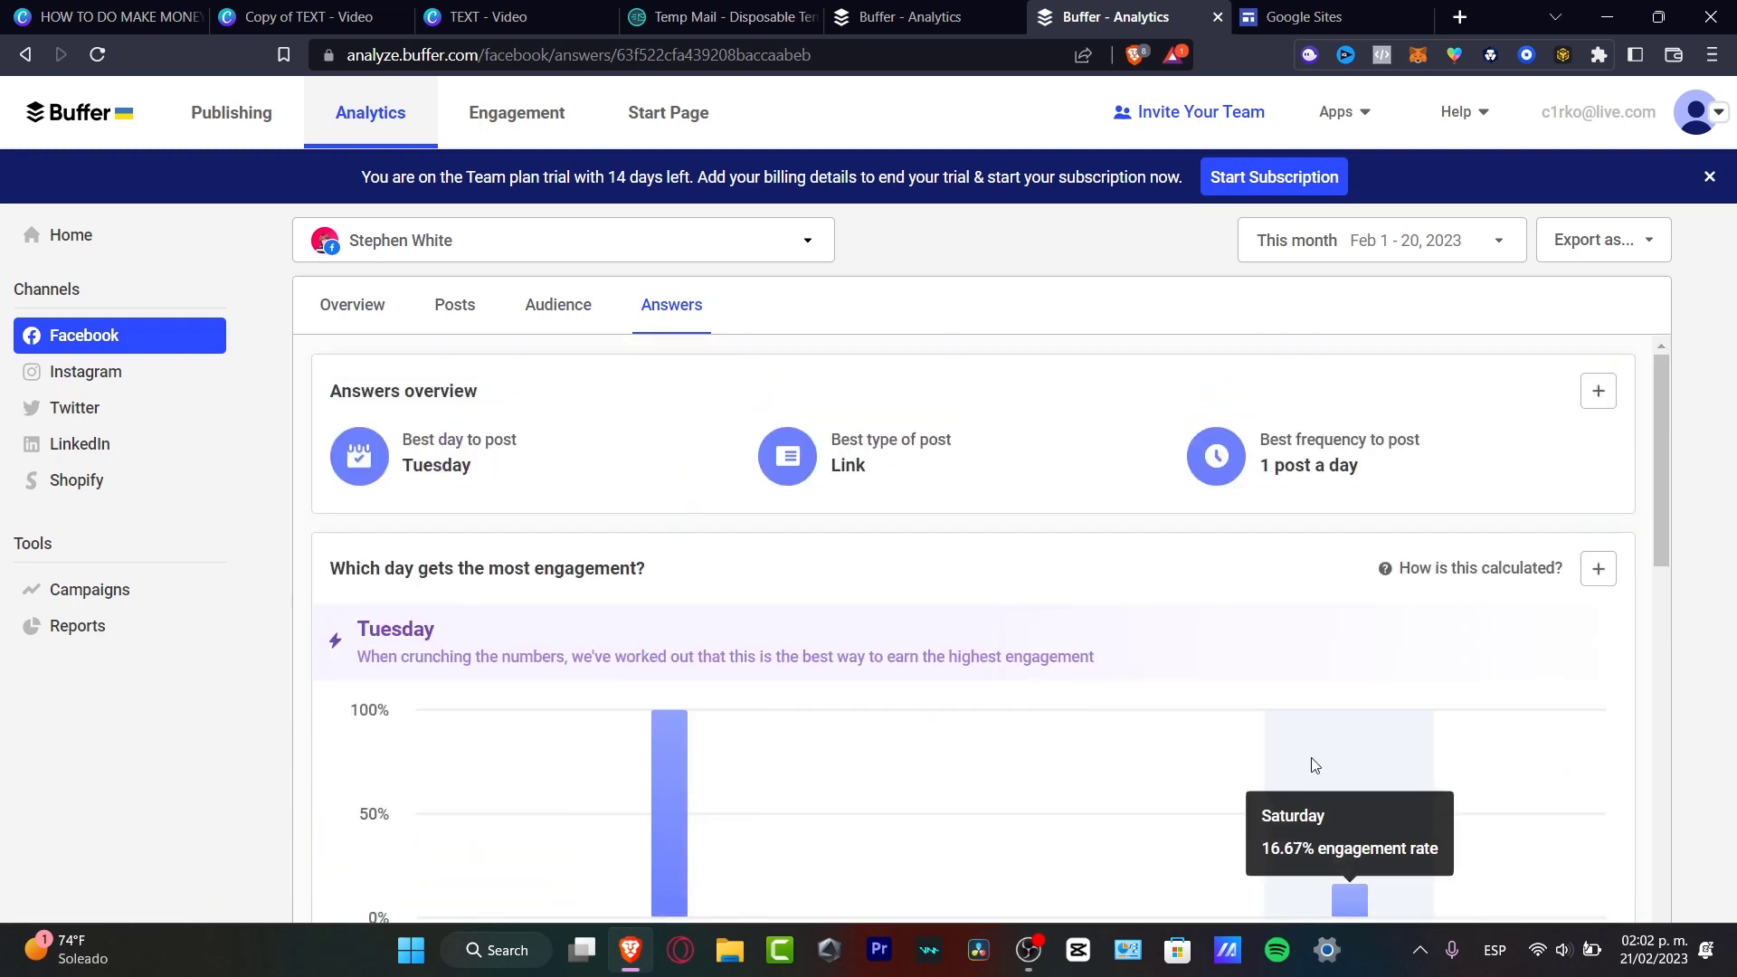
click(562, 303)
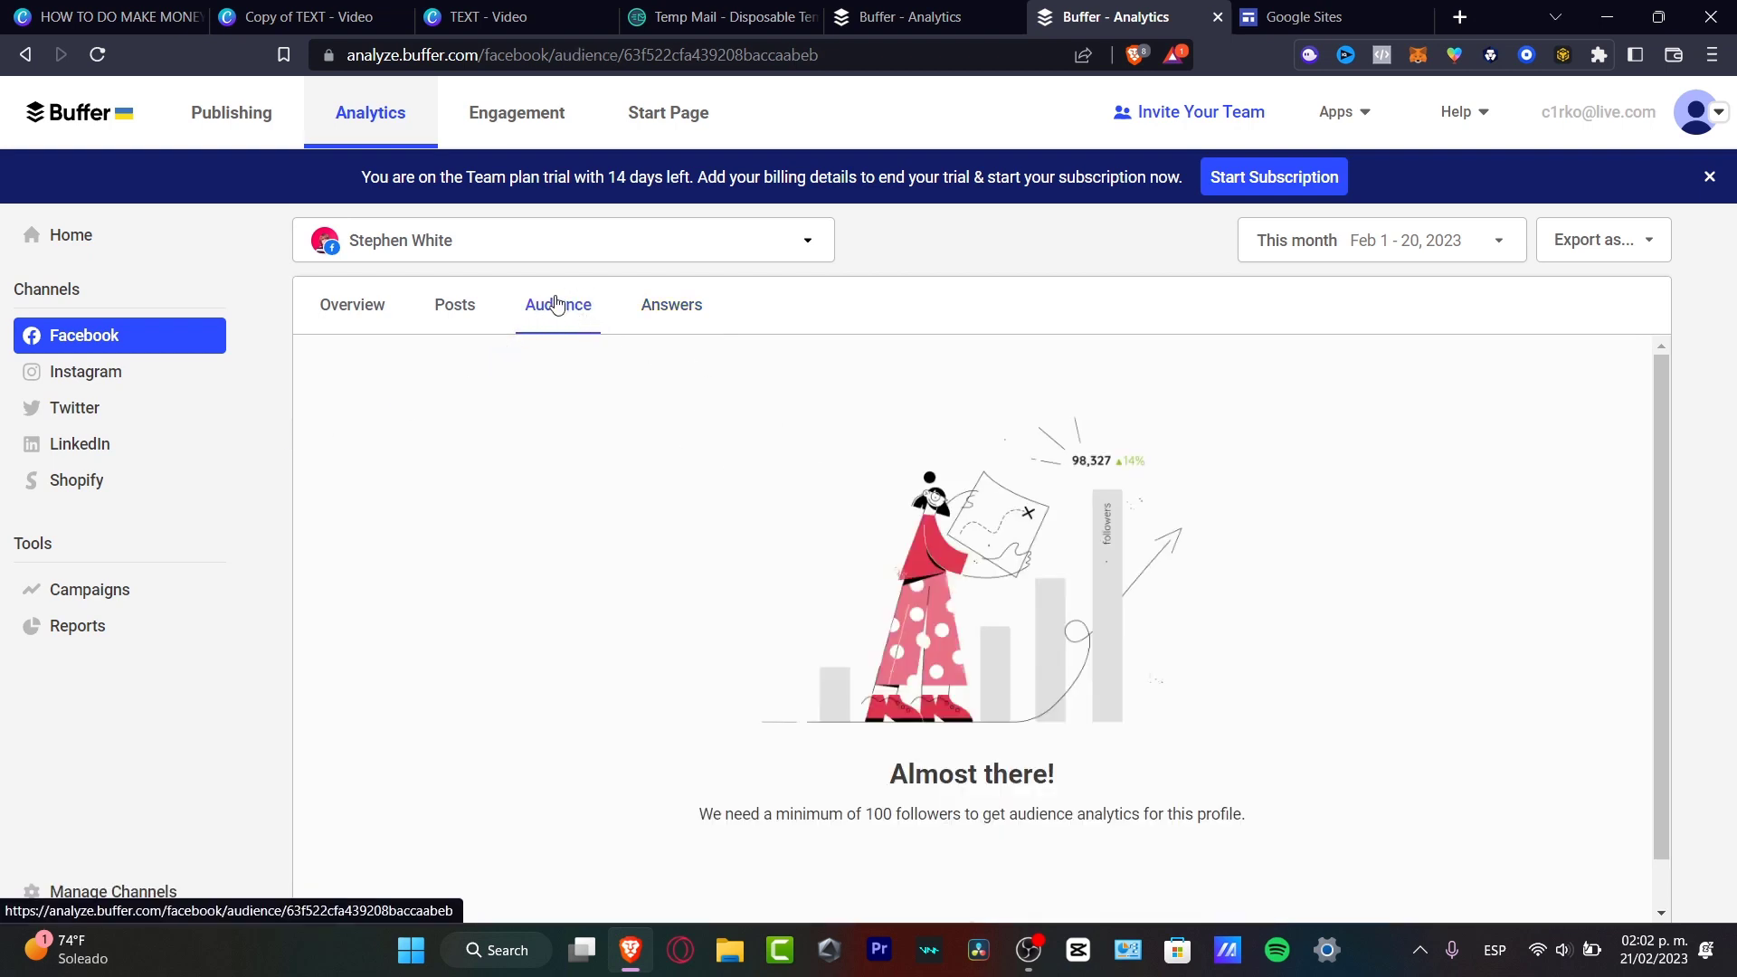
click(473, 304)
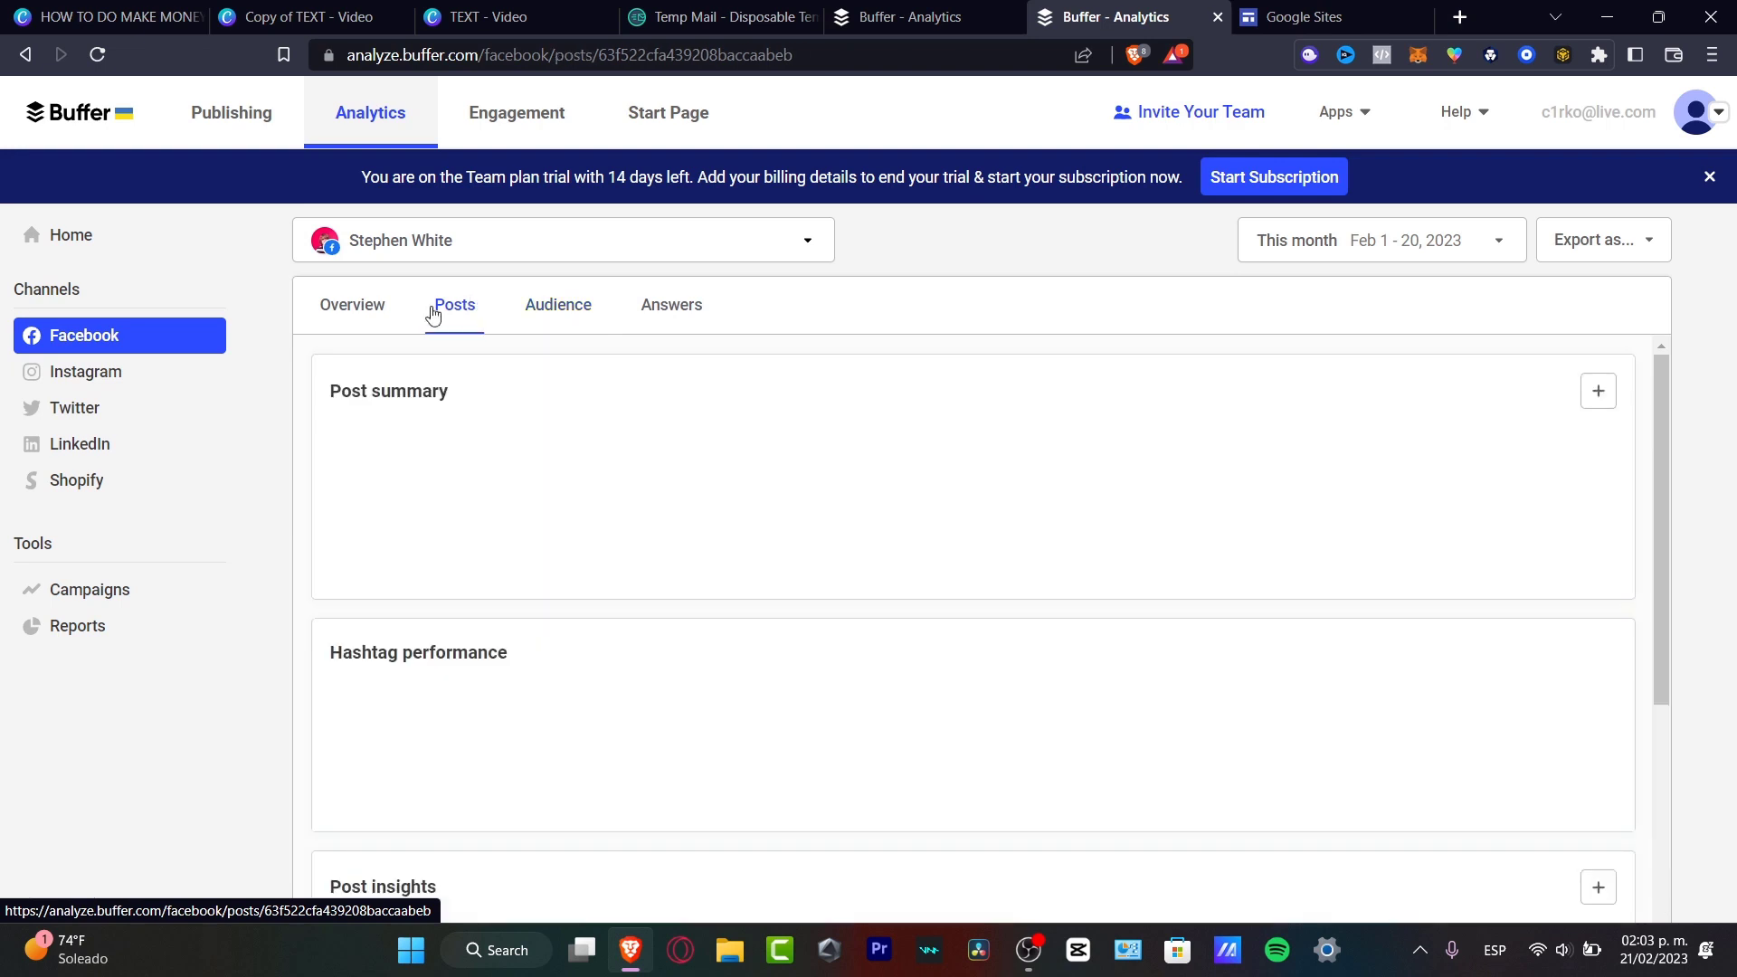
click(348, 308)
scroll(905, 518, down, 4)
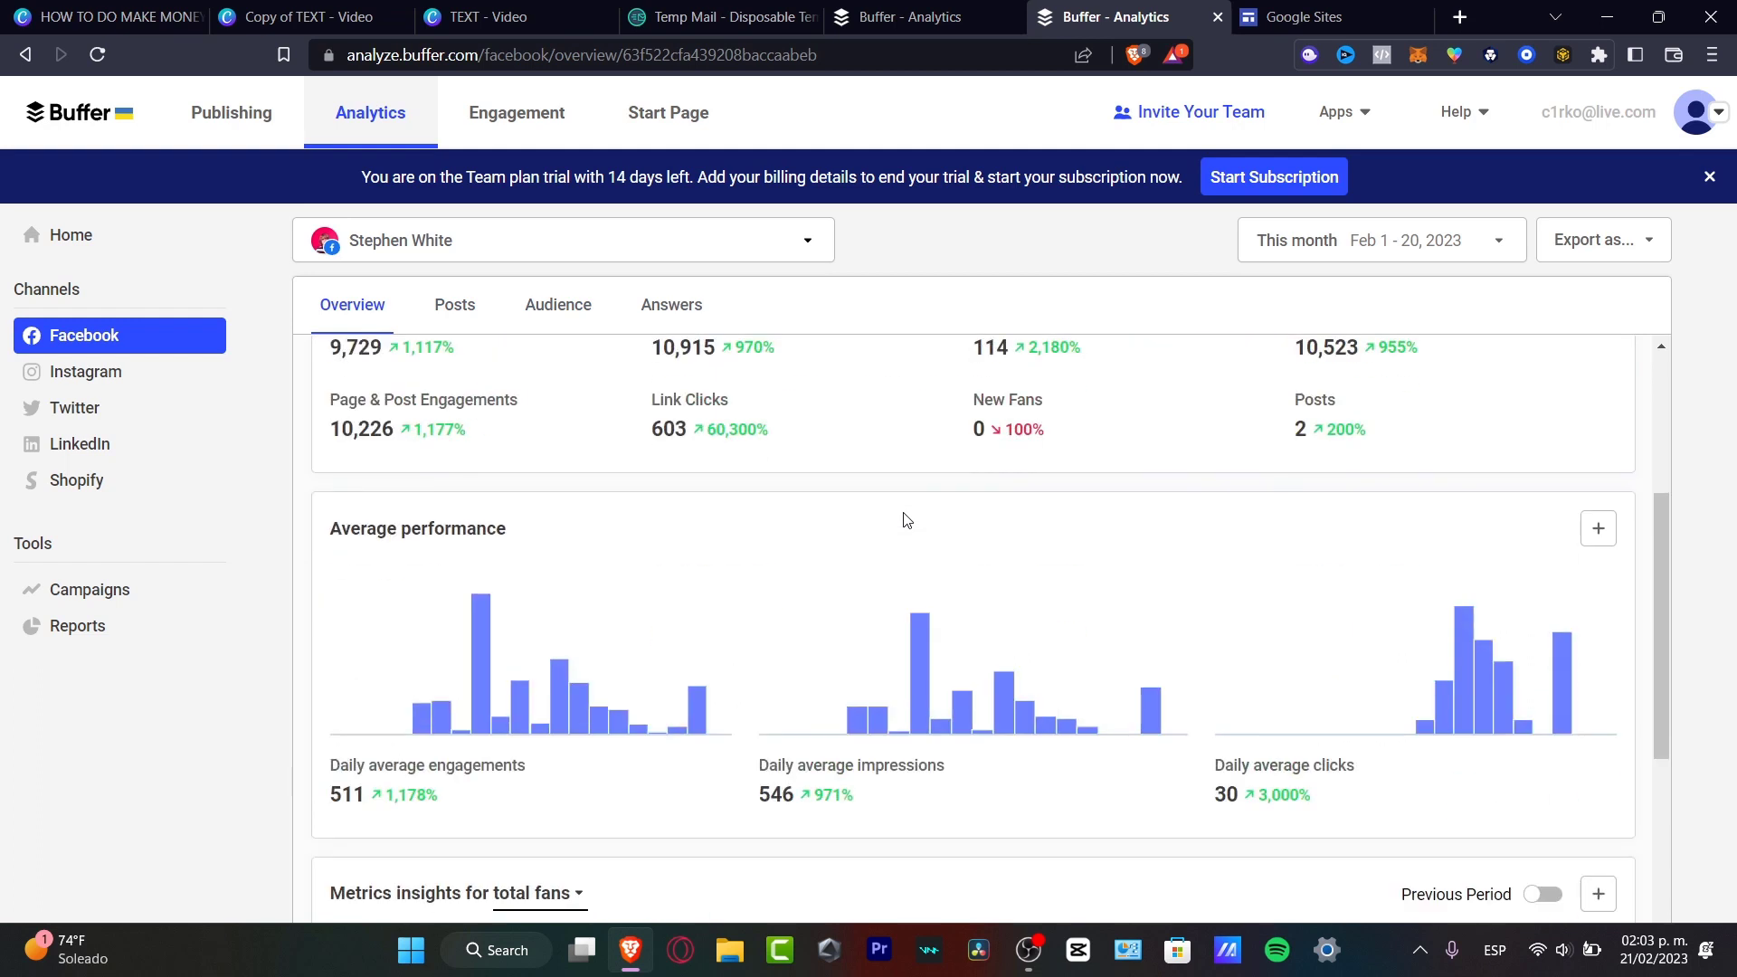